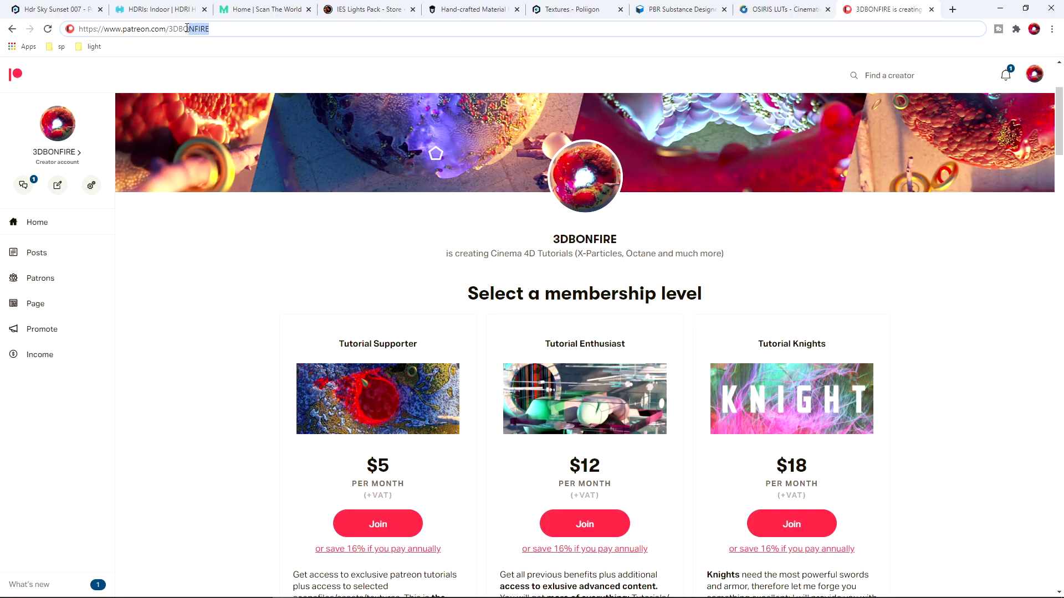
Highlight the 3DBONFIRE Patreon address and look through the page's posts around Master Lighting in 3D Lesson 01.
{"action": "left_click_drag", "start_coordinate": [188, 31], "coordinate": [123, 33]}
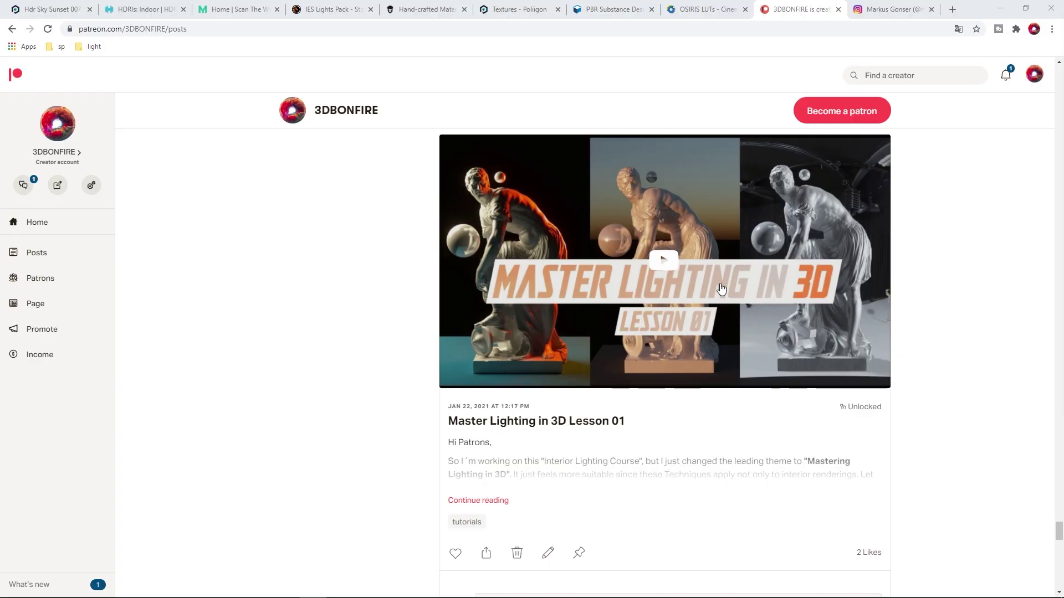
{"action": "scroll", "coordinate": [721, 288], "scroll_direction": "down", "scroll_amount": 8}
{"action": "scroll", "coordinate": [720, 310], "scroll_direction": "down", "scroll_amount": 8}
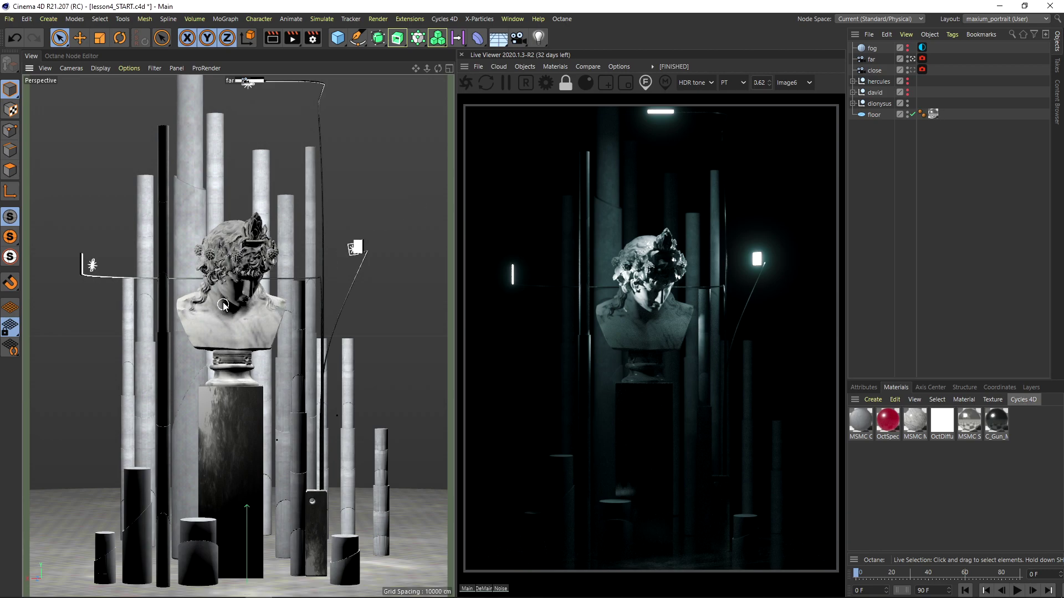
Switch to Cinema 4D and pick out the Dionysus bust and the pillars beside it in the perspective view.
{"action": "left_click", "coordinate": [242, 269]}
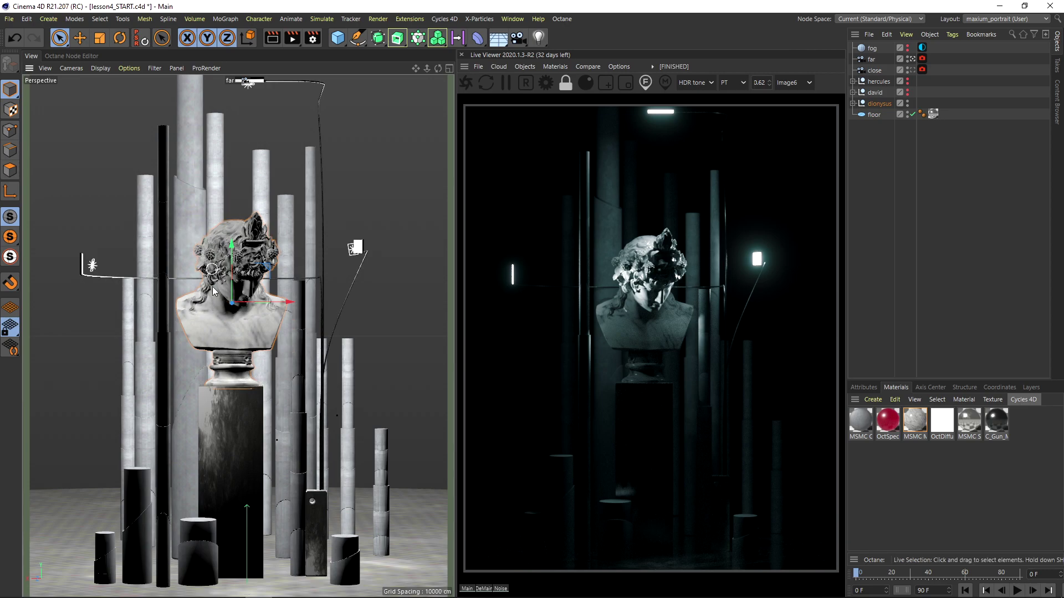
{"action": "left_click", "coordinate": [314, 237]}
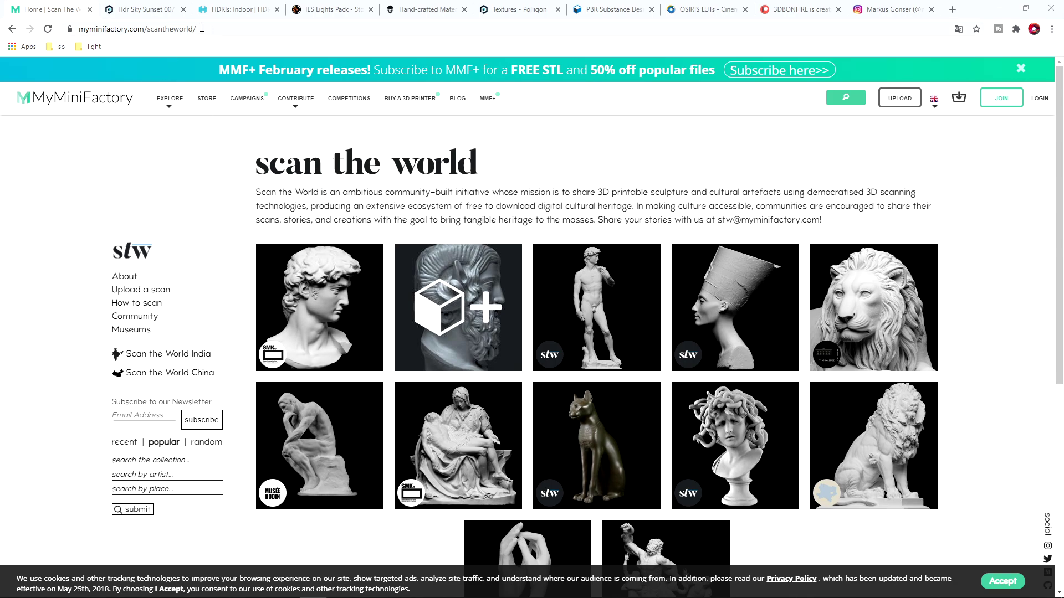
Browse MyMiniFactory's Scan the World collection for sculpture models, including the Head of Michelangelo's David.
{"action": "left_click_drag", "start_coordinate": [202, 27], "coordinate": [149, 28]}
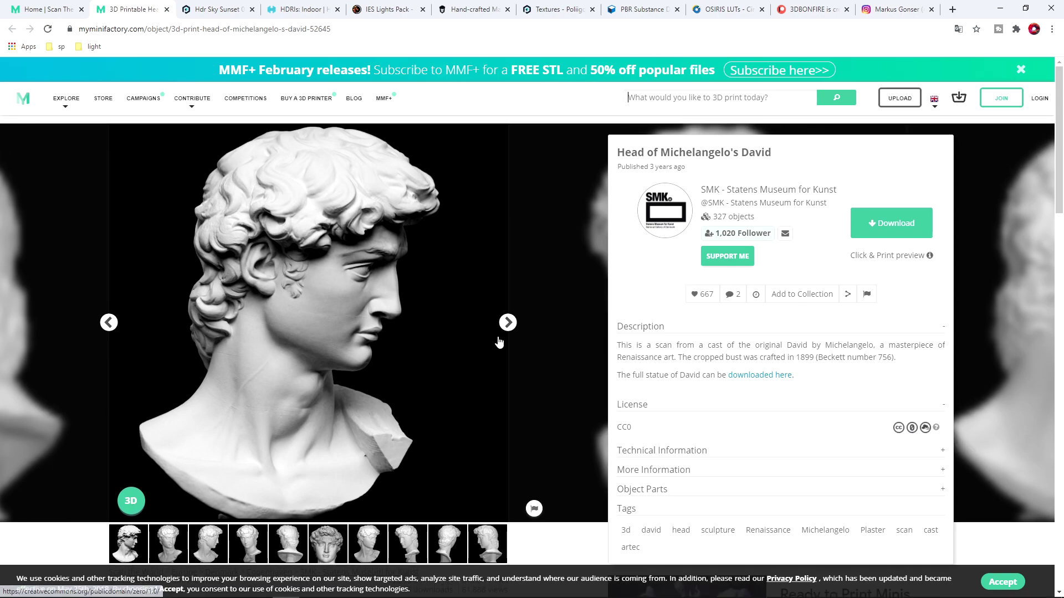
{"action": "left_click", "coordinate": [12, 29]}
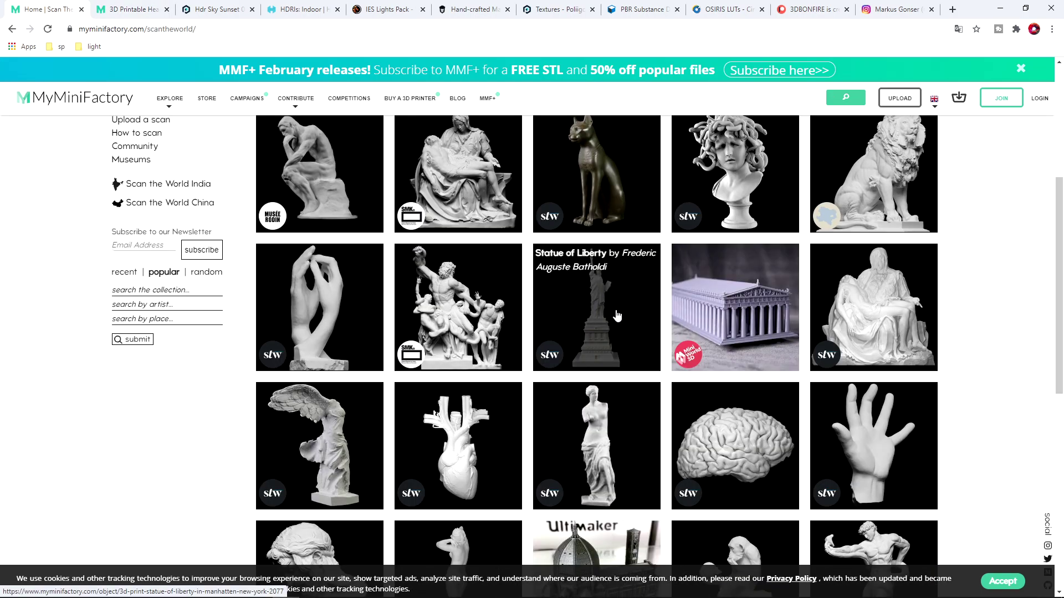
{"action": "scroll", "coordinate": [528, 324], "scroll_direction": "down", "scroll_amount": 5}
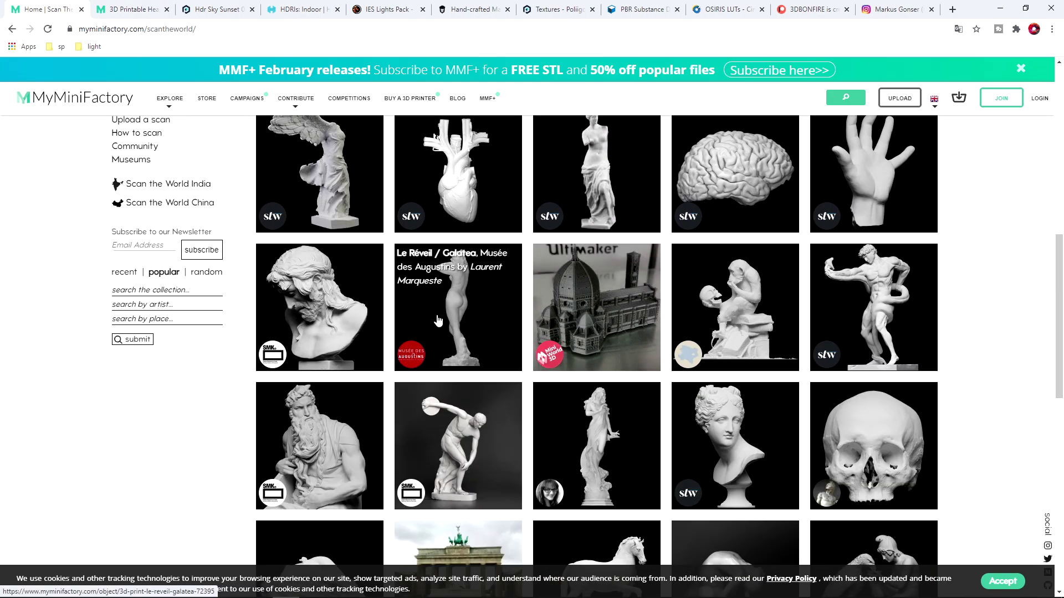
{"action": "scroll", "coordinate": [340, 324], "scroll_direction": "down", "scroll_amount": 3}
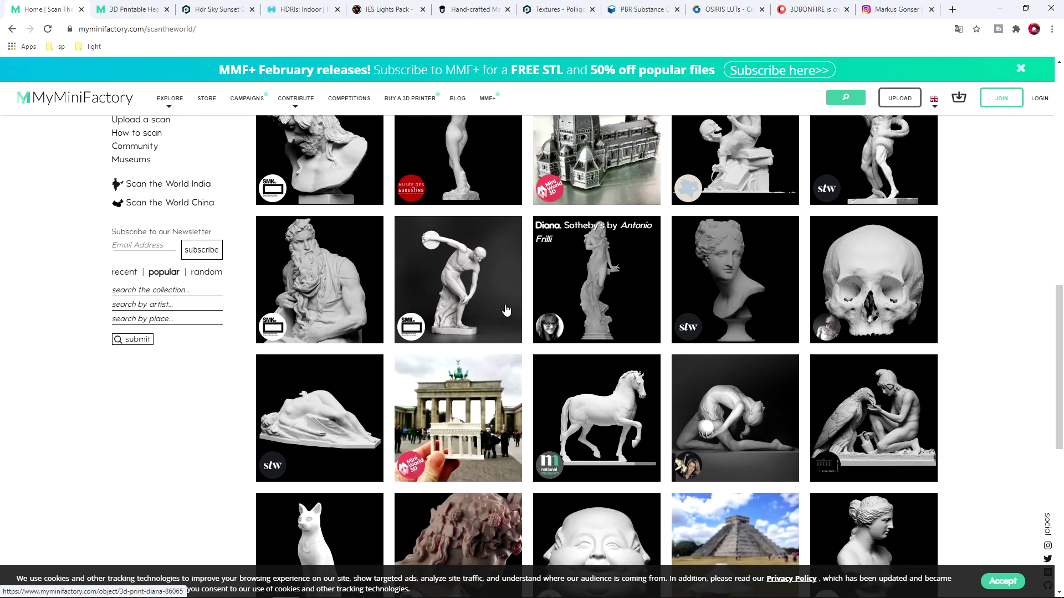
{"action": "scroll", "coordinate": [487, 416], "scroll_direction": "up", "scroll_amount": 5}
{"action": "scroll", "coordinate": [415, 238], "scroll_direction": "up", "scroll_amount": 7}
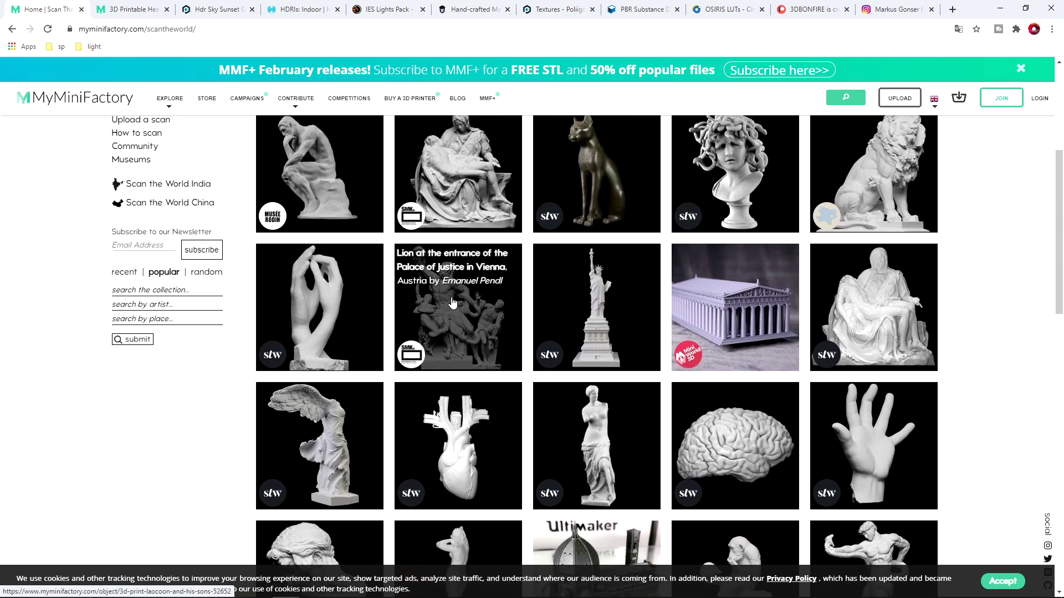
{"action": "scroll", "coordinate": [412, 236], "scroll_direction": "up", "scroll_amount": 1}
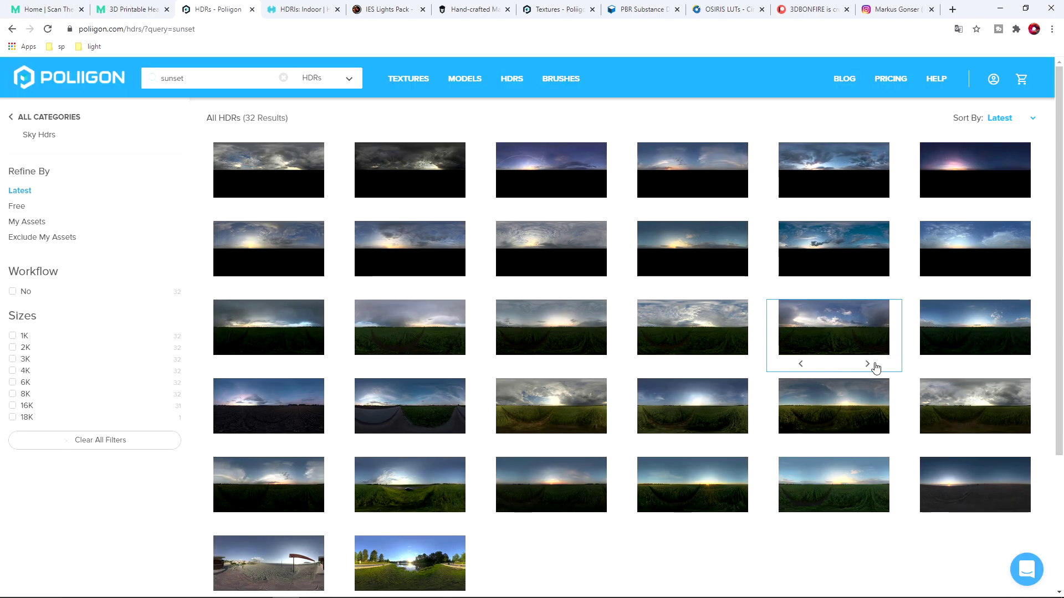
Highlight the poliigon.com domain in the address of the sunset HDR search page.
{"action": "left_click_drag", "start_coordinate": [200, 32], "coordinate": [151, 34]}
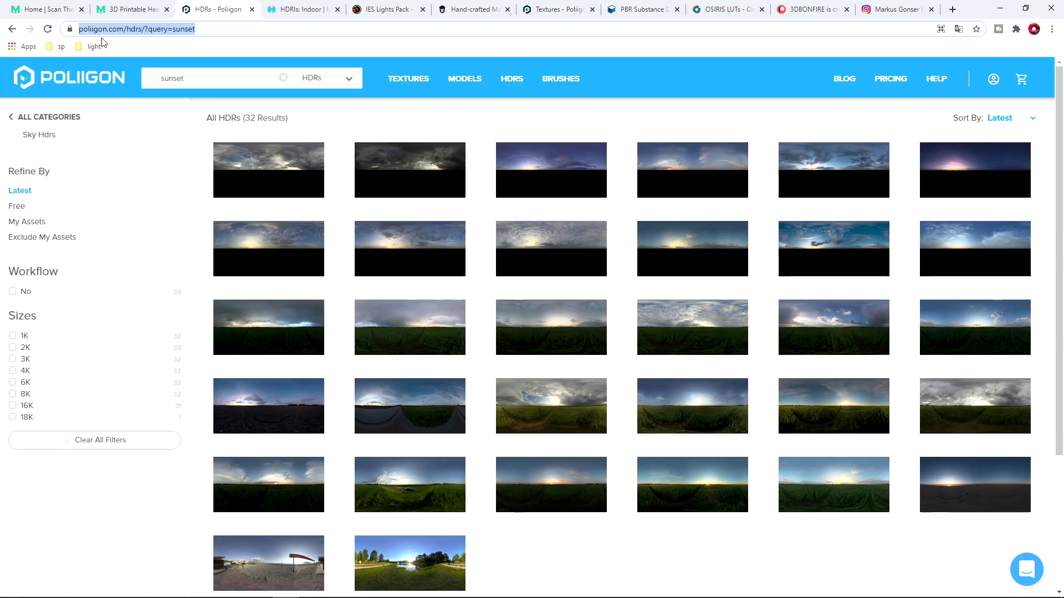
{"action": "left_click", "coordinate": [108, 29]}
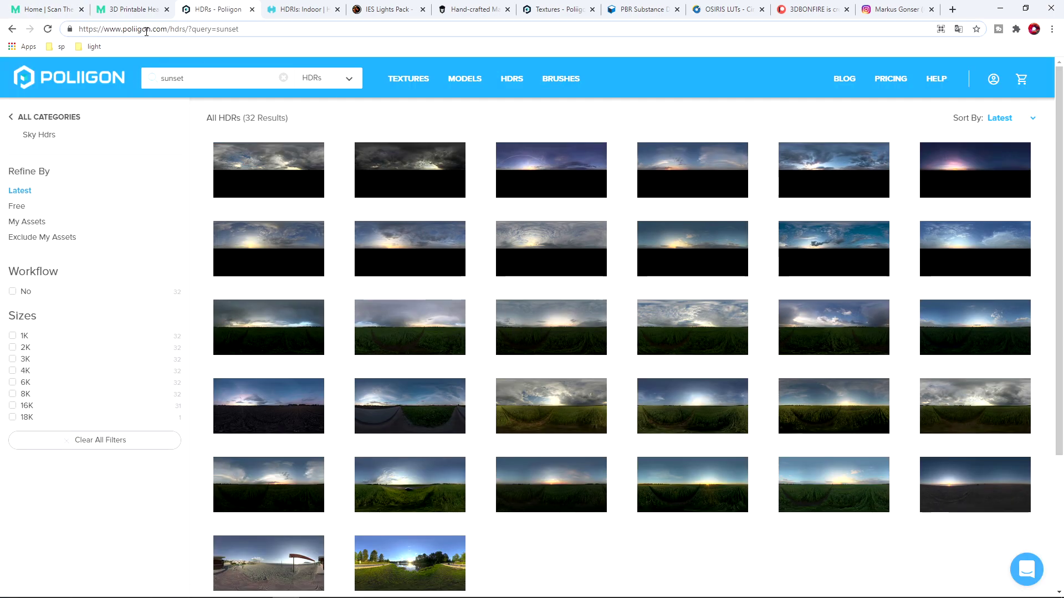
{"action": "double_click", "coordinate": [178, 29]}
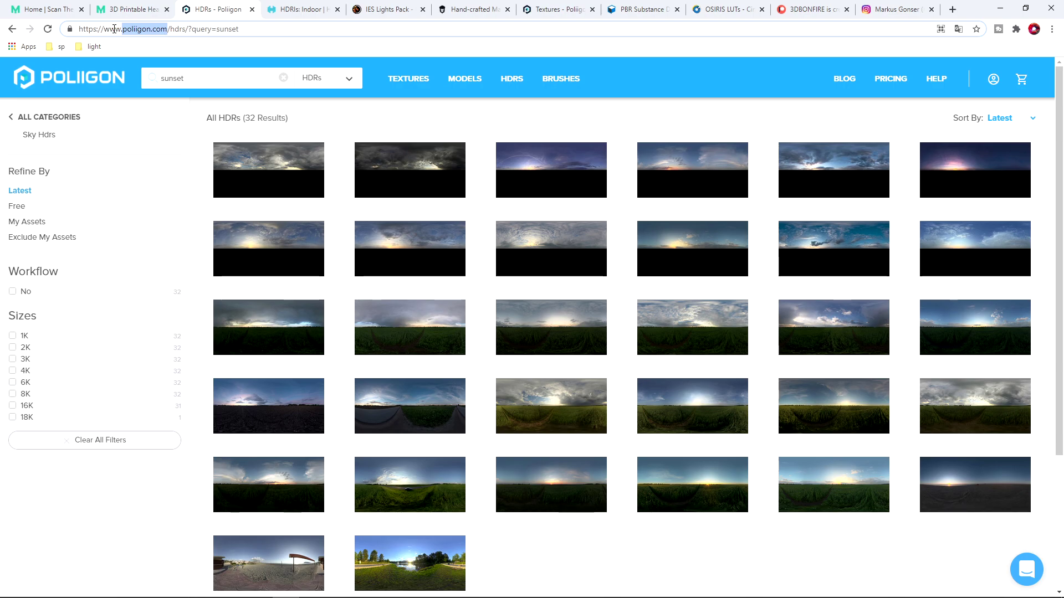
Go to the HDRI Haven page, highlight hdrihaven.com in its address and browse the Indoor category.
{"action": "key", "text": "ctrl+Tab"}
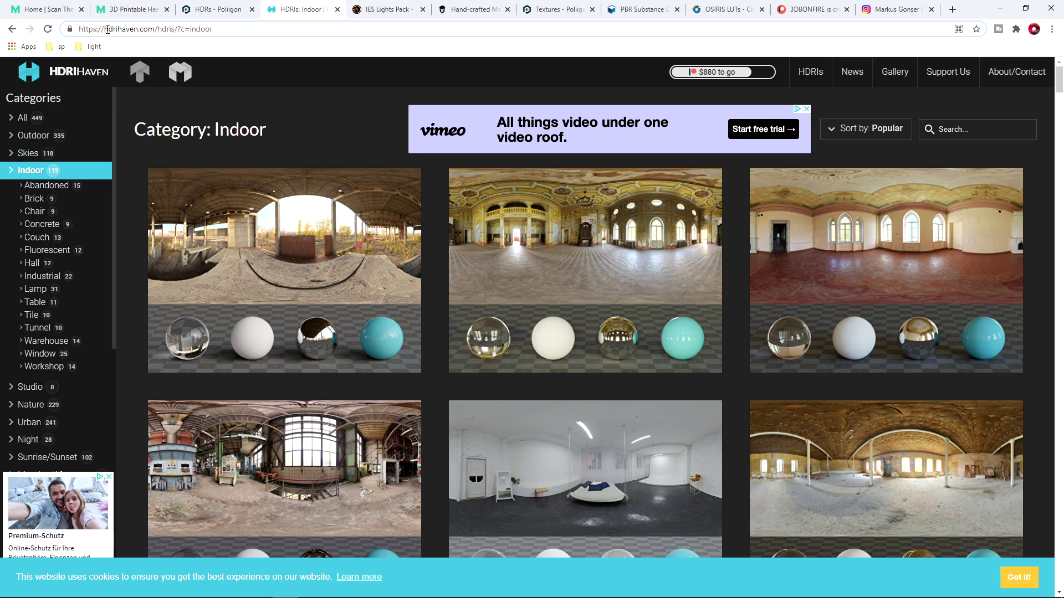
{"action": "left_click_drag", "start_coordinate": [107, 29], "coordinate": [147, 28]}
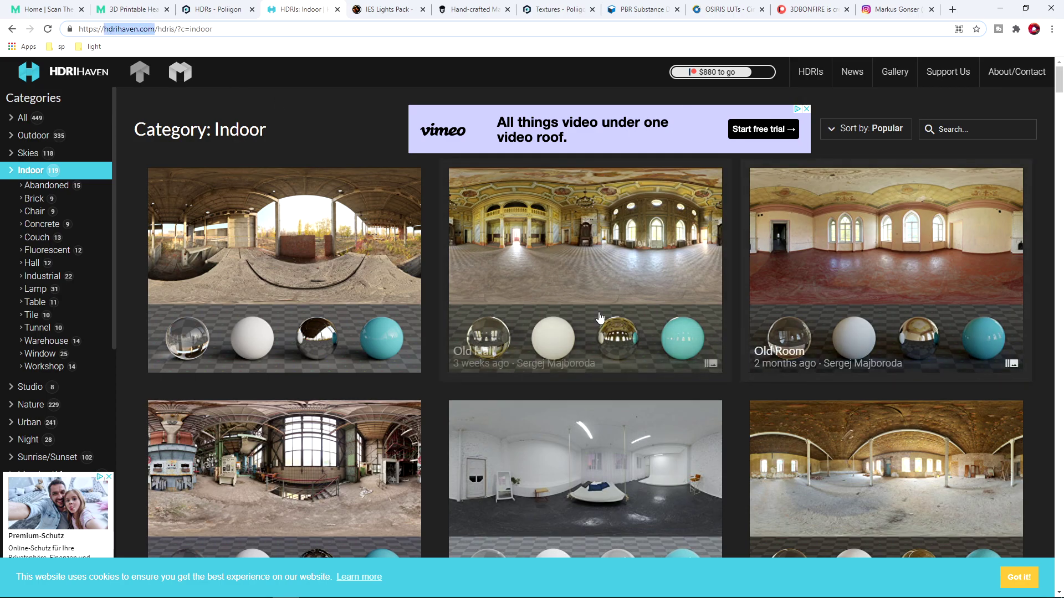
{"action": "scroll", "coordinate": [390, 364], "scroll_direction": "down", "scroll_amount": 5}
{"action": "scroll", "coordinate": [390, 363], "scroll_direction": "down", "scroll_amount": 4}
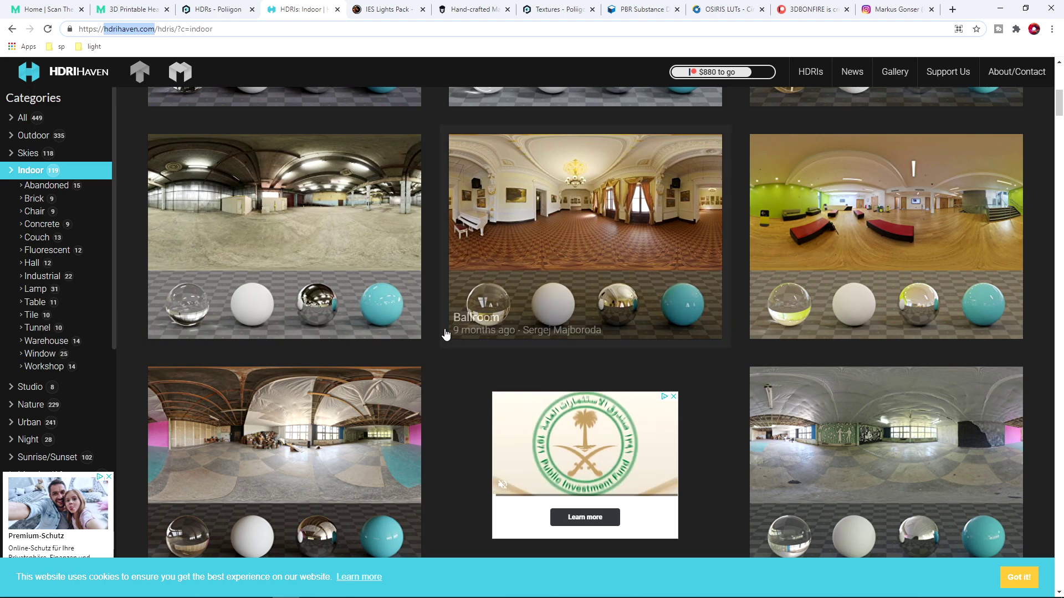
Show the LeoMoon Studios IES Lights Pack page and view its light profile previews.
{"action": "key", "text": "ctrl+Tab"}
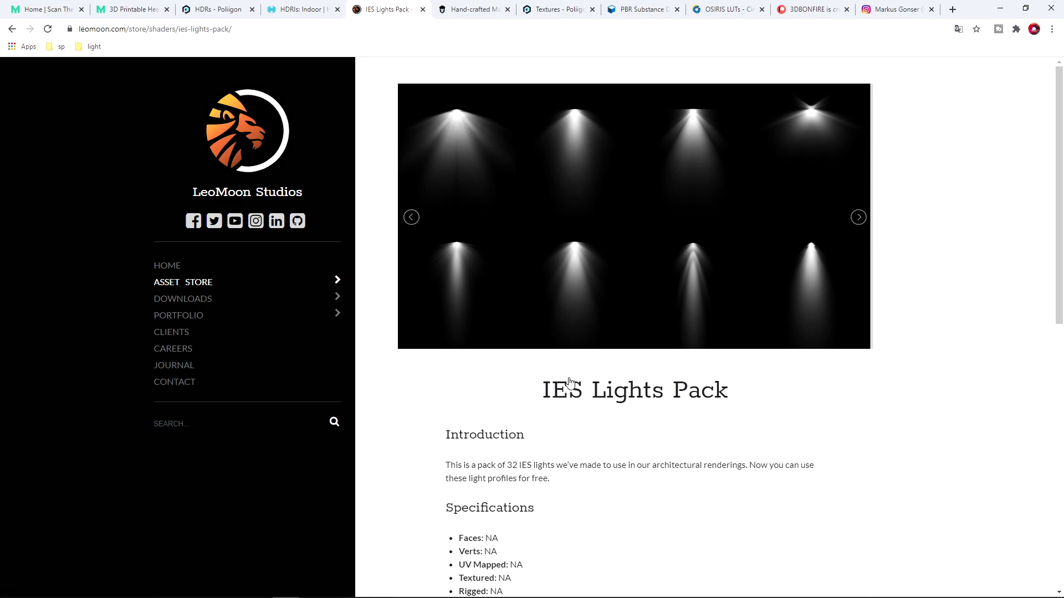
{"action": "key", "text": "alt+Left"}
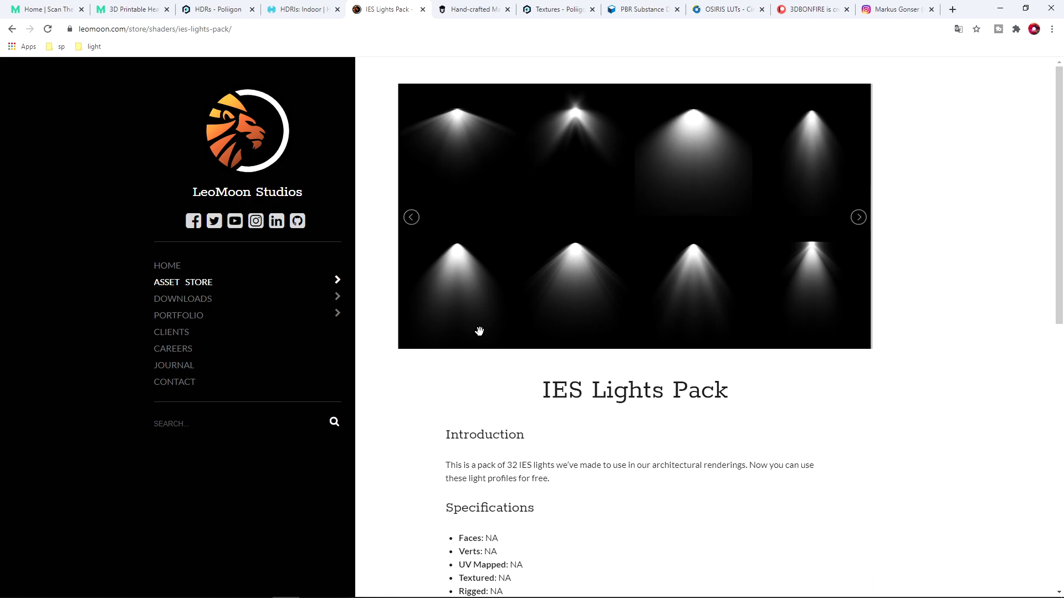
Examine Greyscalegorilla's premium material collections, highlighting the word MATERIAL in the heading and the site's address.
{"action": "key", "text": "ctrl+Tab"}
{"action": "left_click_drag", "start_coordinate": [434, 188], "coordinate": [563, 187]}
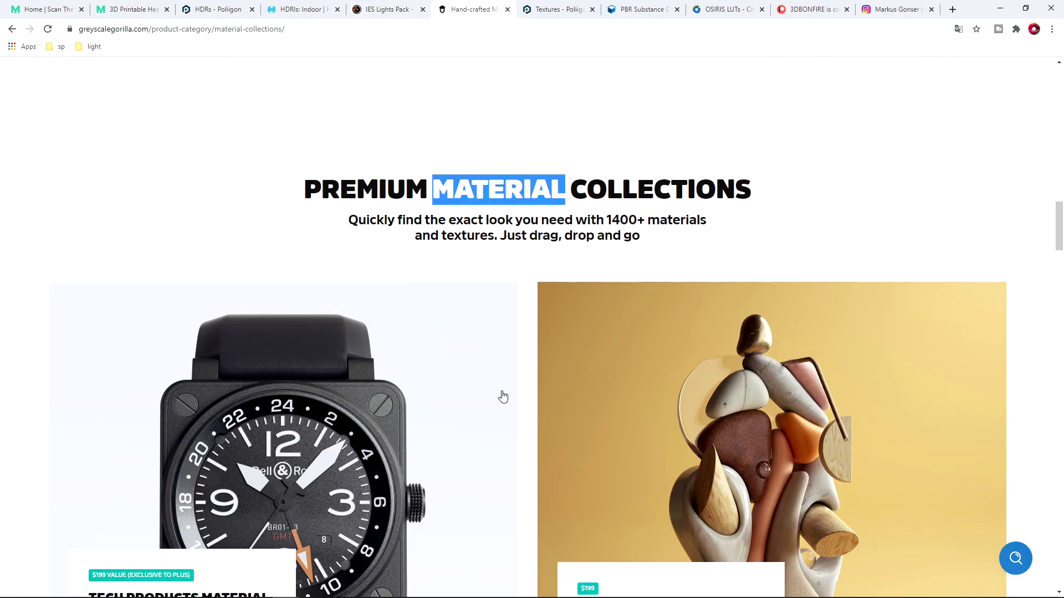
{"action": "scroll", "coordinate": [502, 397], "scroll_direction": "down", "scroll_amount": 5}
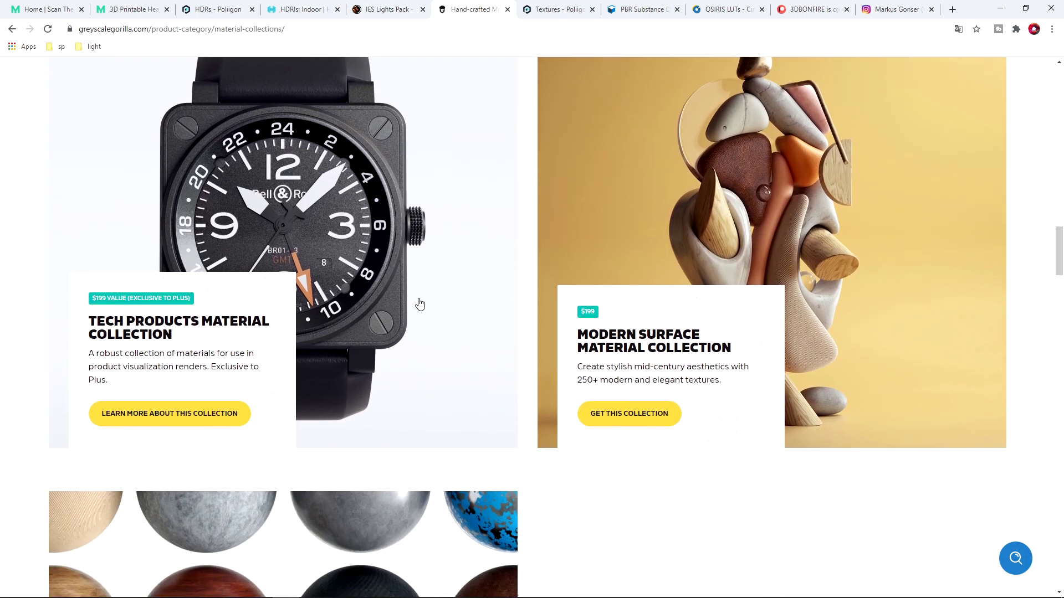
{"action": "left_click_drag", "start_coordinate": [147, 28], "coordinate": [79, 29]}
Open the Poliigon textures page, highlight its site address and browse the Metal category.
{"action": "left_click", "coordinate": [557, 9]}
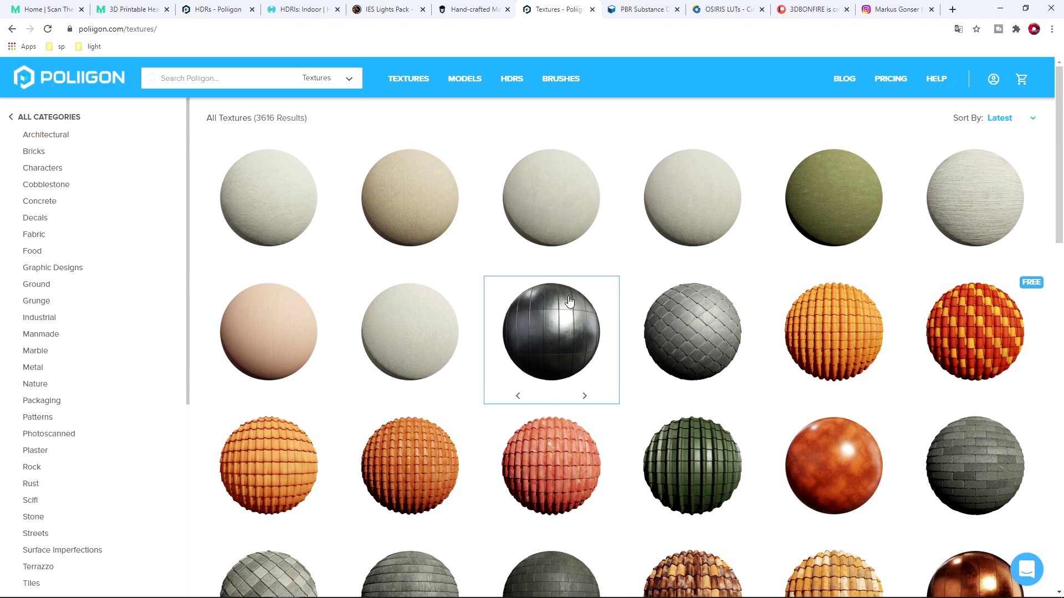
{"action": "left_click_drag", "start_coordinate": [127, 28], "coordinate": [79, 29]}
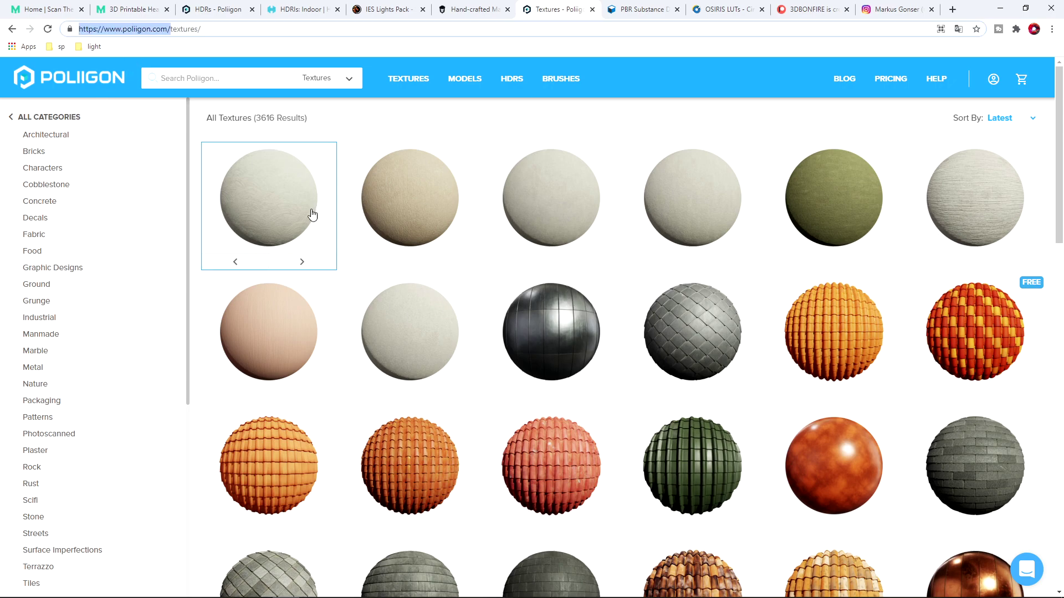
{"action": "scroll", "coordinate": [638, 350], "scroll_direction": "down", "scroll_amount": 3}
{"action": "scroll", "coordinate": [639, 350], "scroll_direction": "down", "scroll_amount": 3}
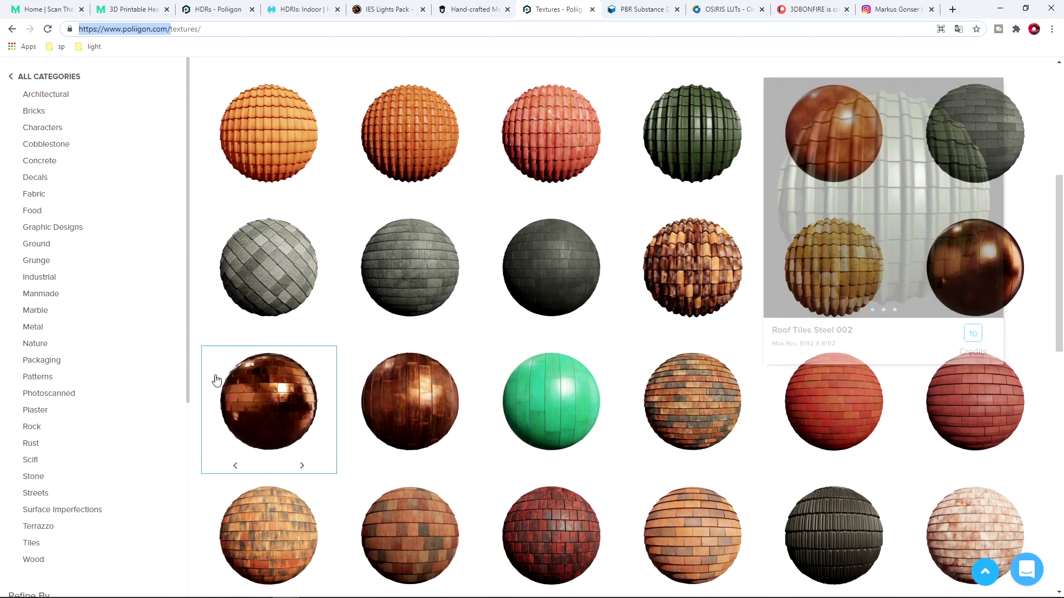
{"action": "left_click", "coordinate": [32, 332]}
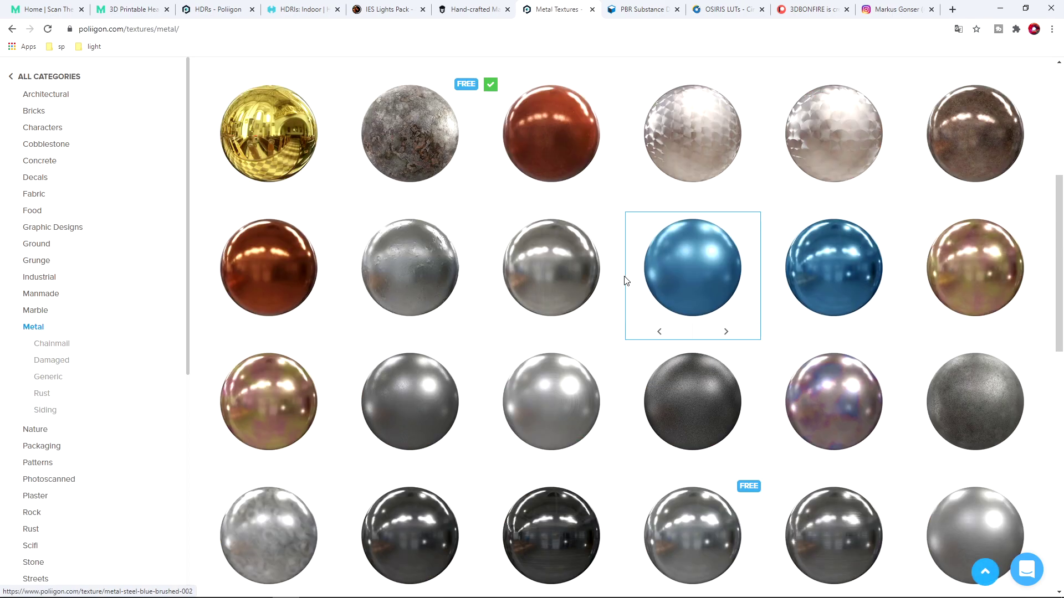
{"action": "scroll", "coordinate": [624, 304], "scroll_direction": "down", "scroll_amount": 3}
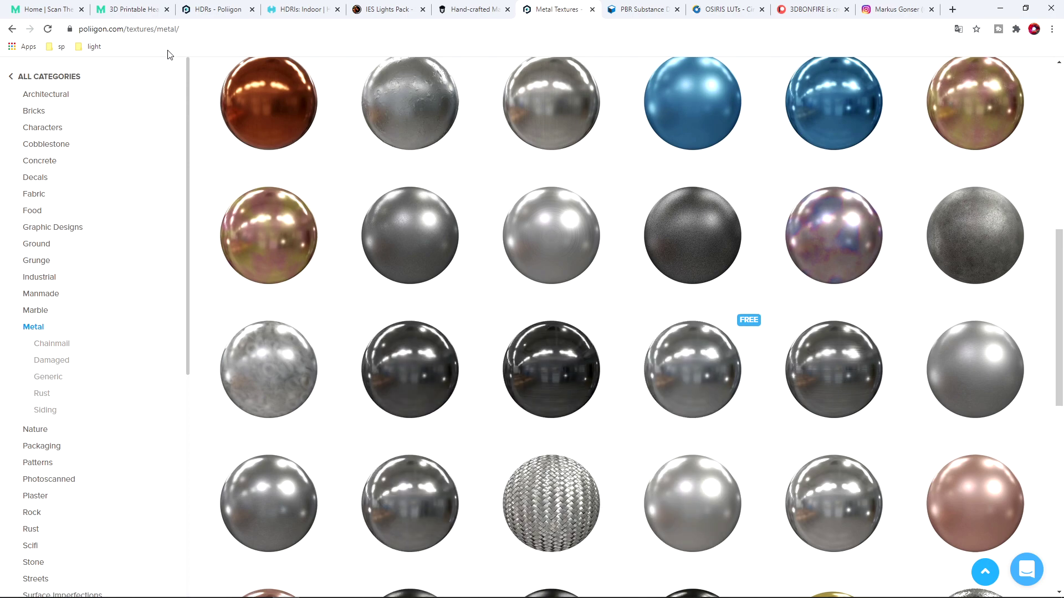
Show the textures.com PBR materials page, highlight its address, and browse the Concrete and Marble - Tiles sections.
{"action": "left_click", "coordinate": [642, 10]}
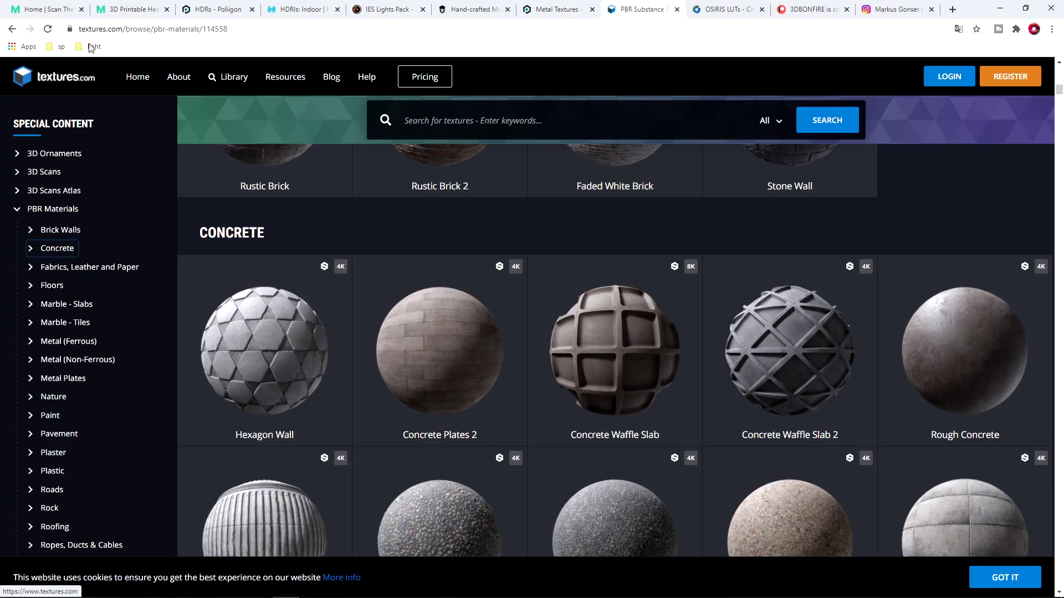
{"action": "left_click_drag", "start_coordinate": [228, 29], "coordinate": [69, 31]}
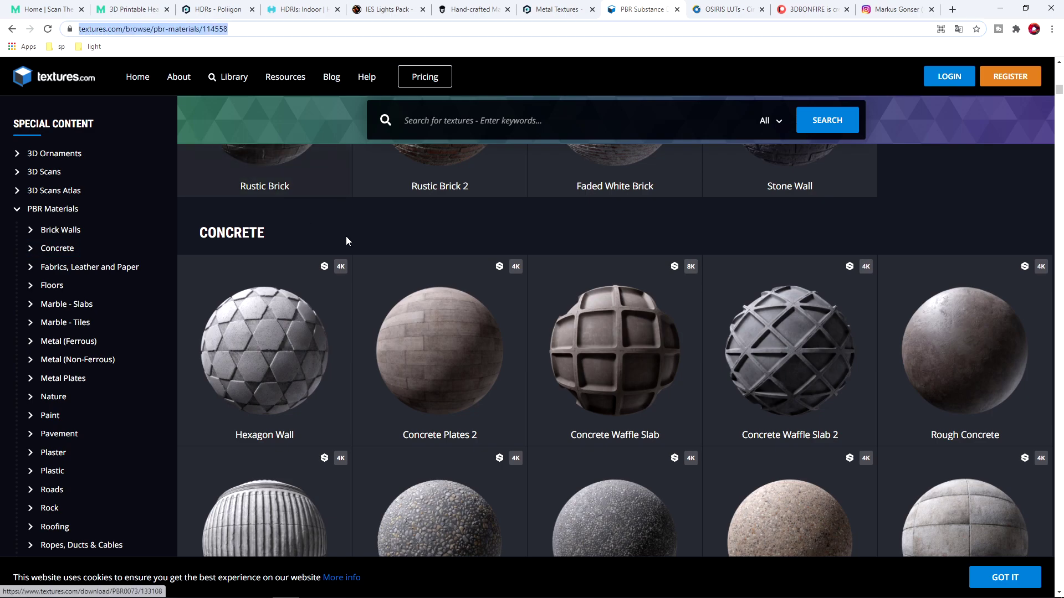
{"action": "scroll", "coordinate": [365, 266], "scroll_direction": "down", "scroll_amount": 1}
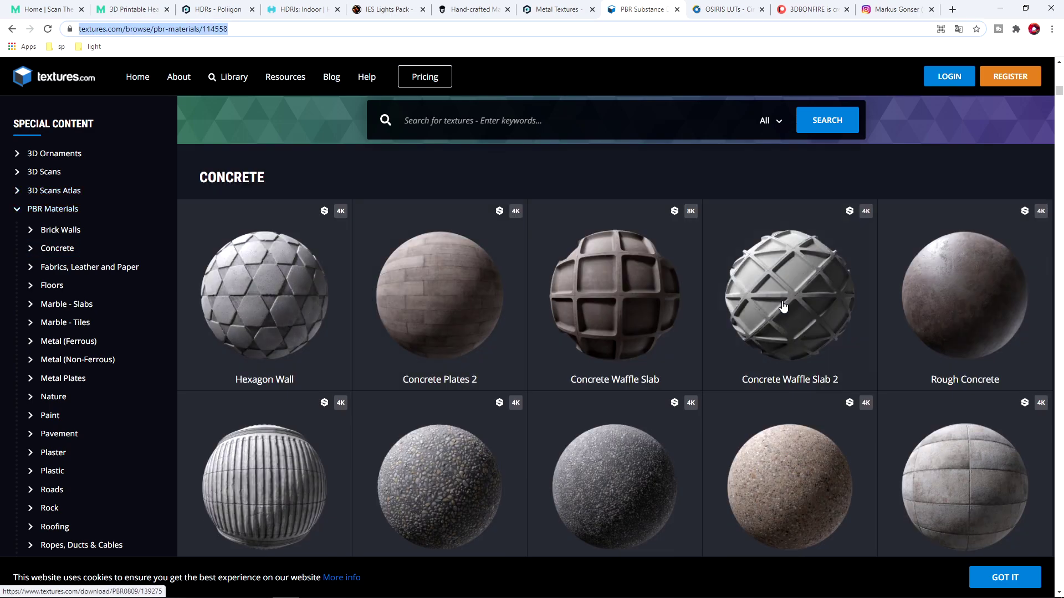
{"action": "scroll", "coordinate": [701, 349], "scroll_direction": "down", "scroll_amount": 4}
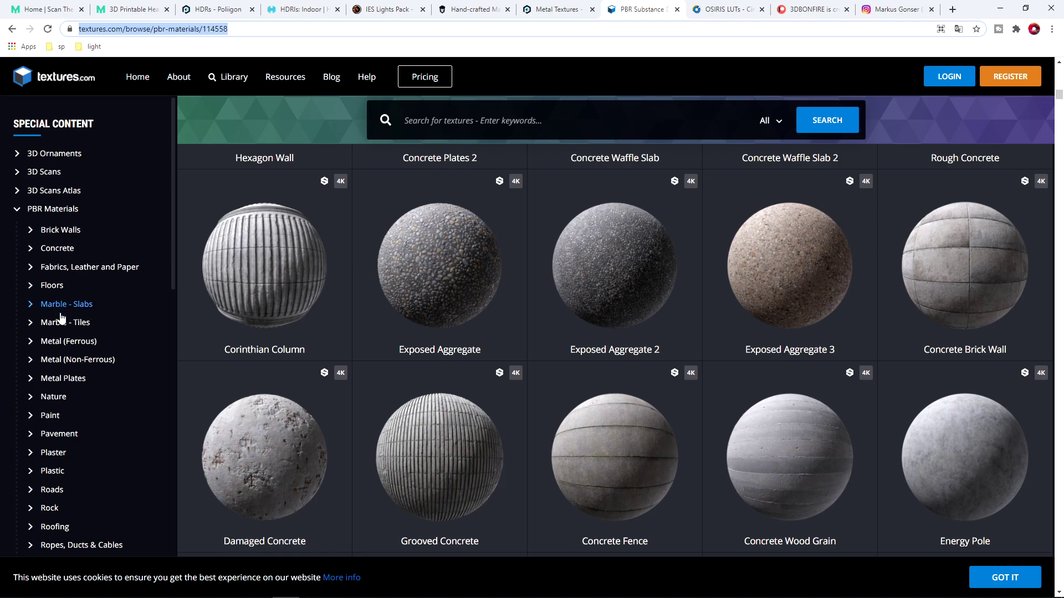
{"action": "left_click", "coordinate": [67, 321]}
{"action": "scroll", "coordinate": [646, 341], "scroll_direction": "down", "scroll_amount": 5}
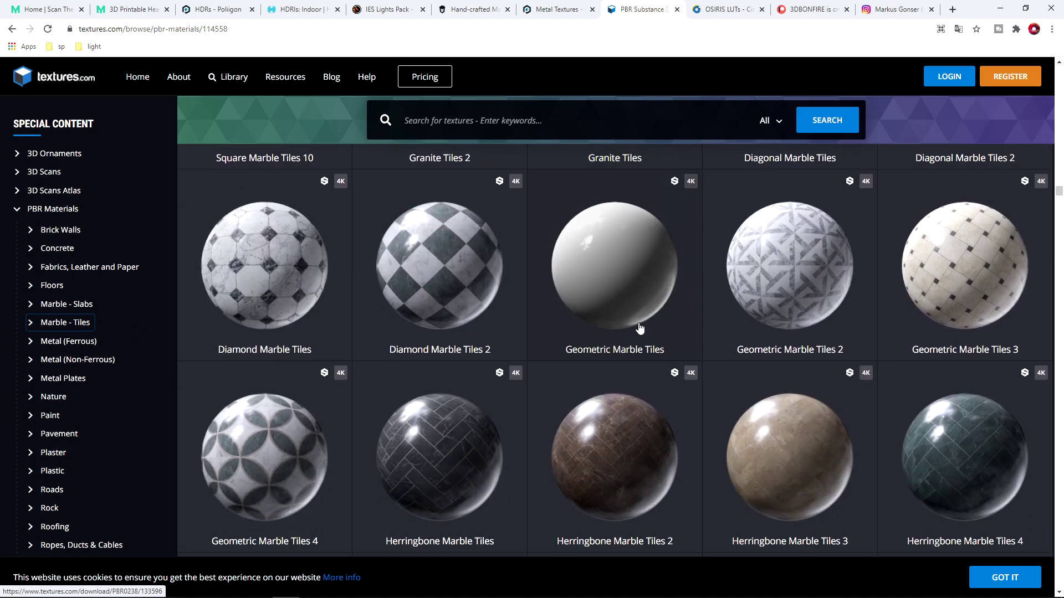
{"action": "scroll", "coordinate": [609, 347], "scroll_direction": "up", "scroll_amount": 3}
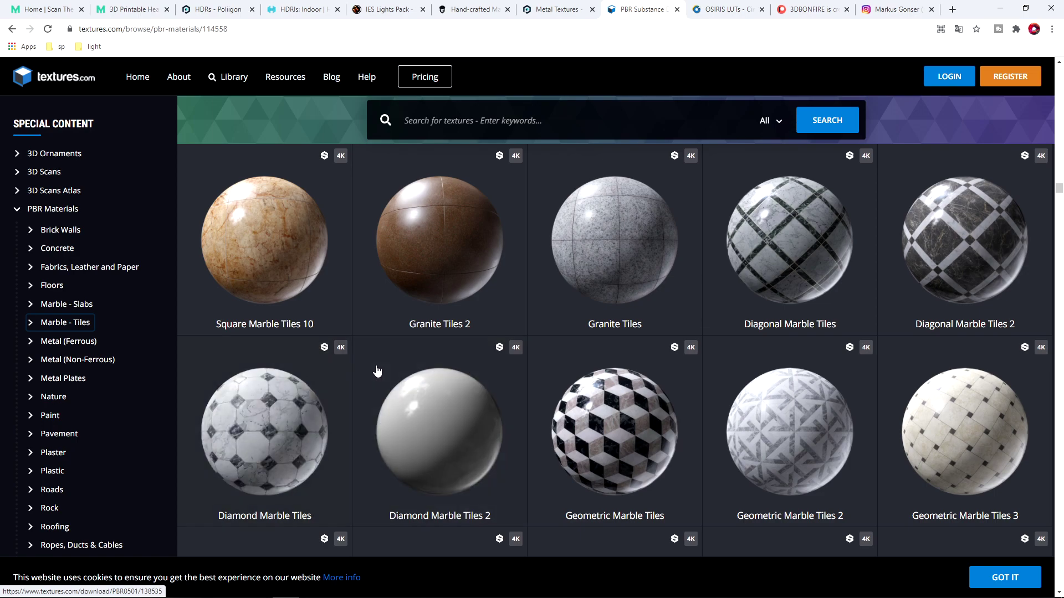
Show the VisionColor OSIRIS LUTs page and highlight its vision-color.com address.
{"action": "left_click", "coordinate": [726, 9]}
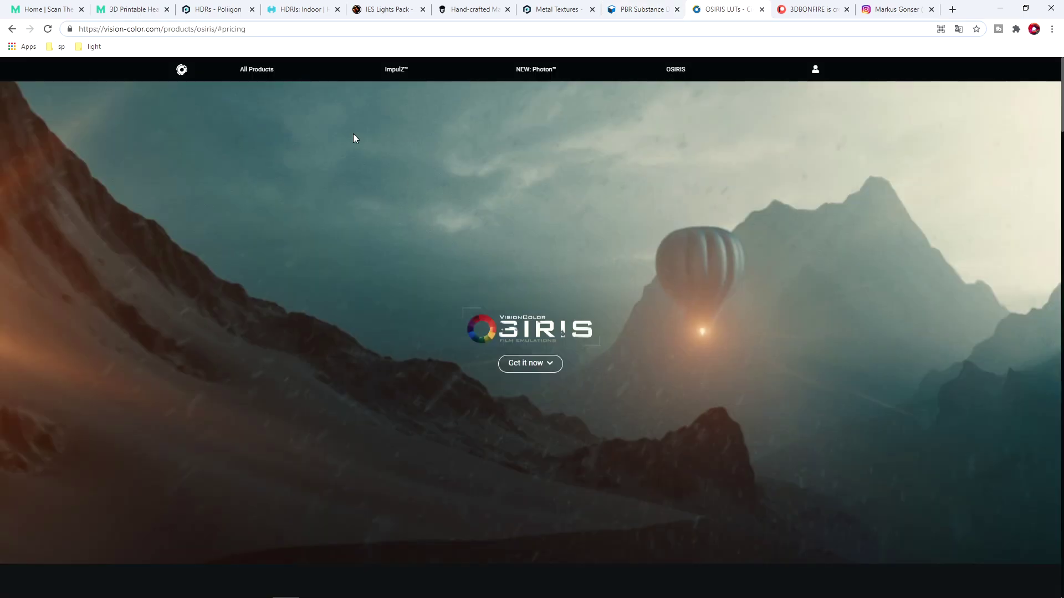
{"action": "left_click_drag", "start_coordinate": [253, 29], "coordinate": [109, 34]}
{"action": "left_click", "coordinate": [115, 32]}
{"action": "key", "text": "Return"}
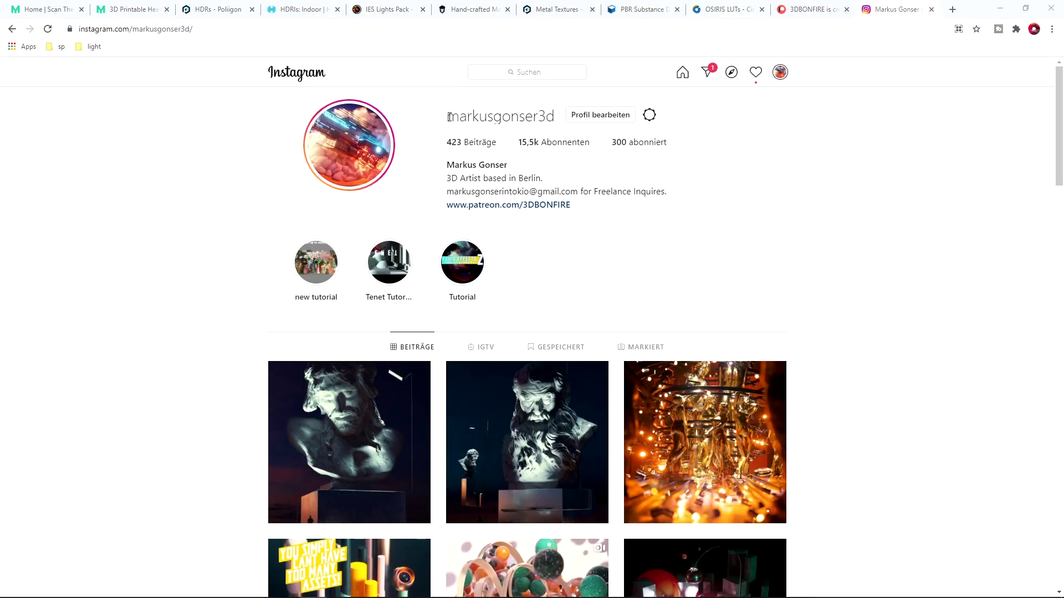
Highlight the username on the artist's Instagram profile and look through the posted renders.
{"action": "left_click_drag", "start_coordinate": [448, 117], "coordinate": [552, 109]}
{"action": "left_click", "coordinate": [221, 166]}
{"action": "scroll", "coordinate": [221, 167], "scroll_direction": "down", "scroll_amount": 4}
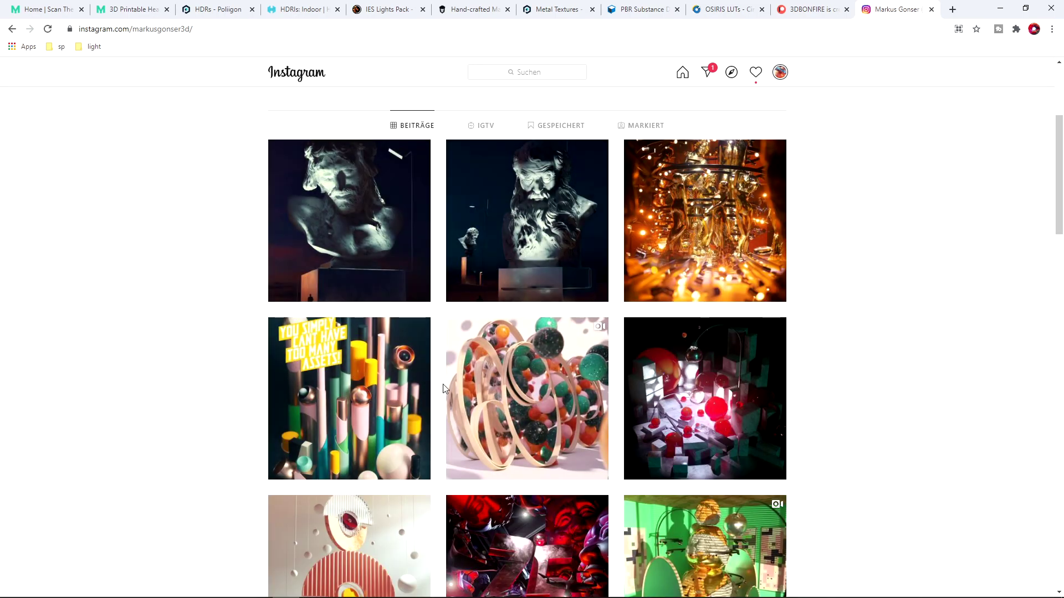
{"action": "scroll", "coordinate": [257, 263], "scroll_direction": "down", "scroll_amount": 4}
{"action": "scroll", "coordinate": [257, 263], "scroll_direction": "down", "scroll_amount": 4}
{"action": "scroll", "coordinate": [836, 380], "scroll_direction": "up", "scroll_amount": 12}
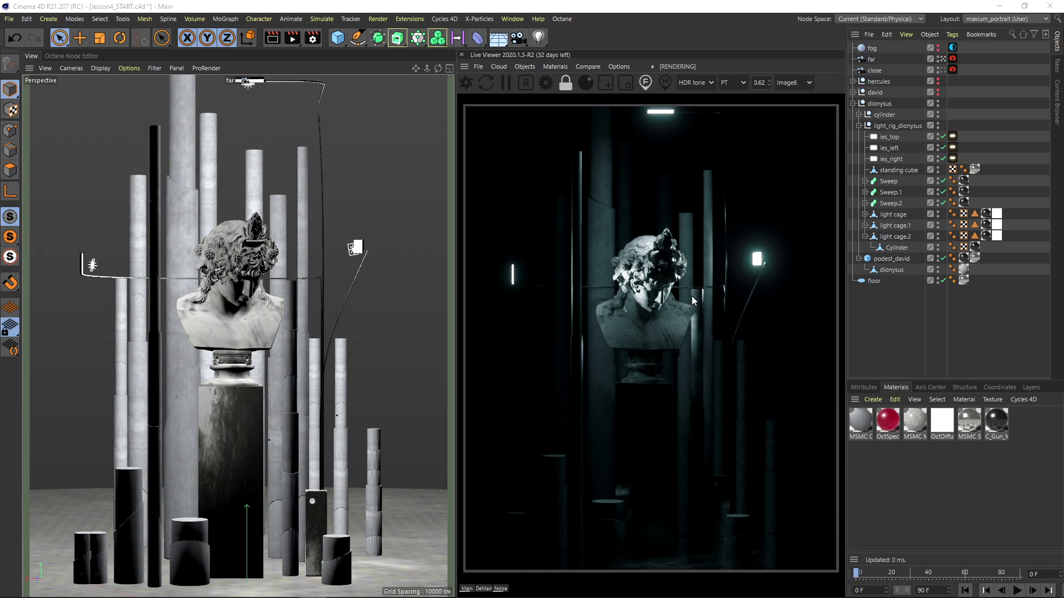
Hide the cylinder group inside dionysus in both the viewport and the render.
{"action": "left_click", "coordinate": [875, 104]}
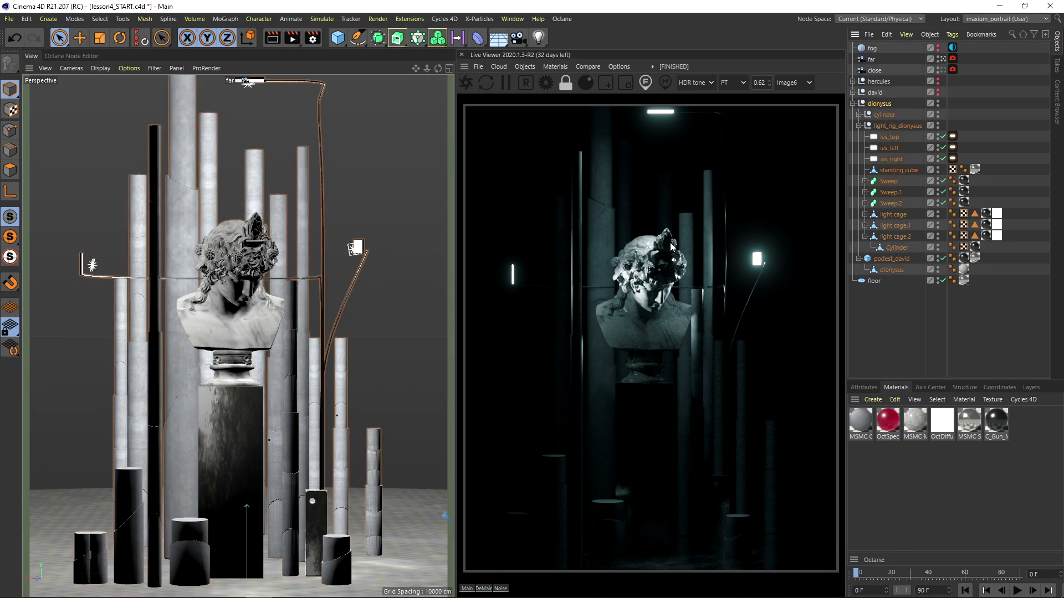
{"action": "left_click", "coordinate": [884, 116]}
{"action": "left_click", "coordinate": [859, 115]}
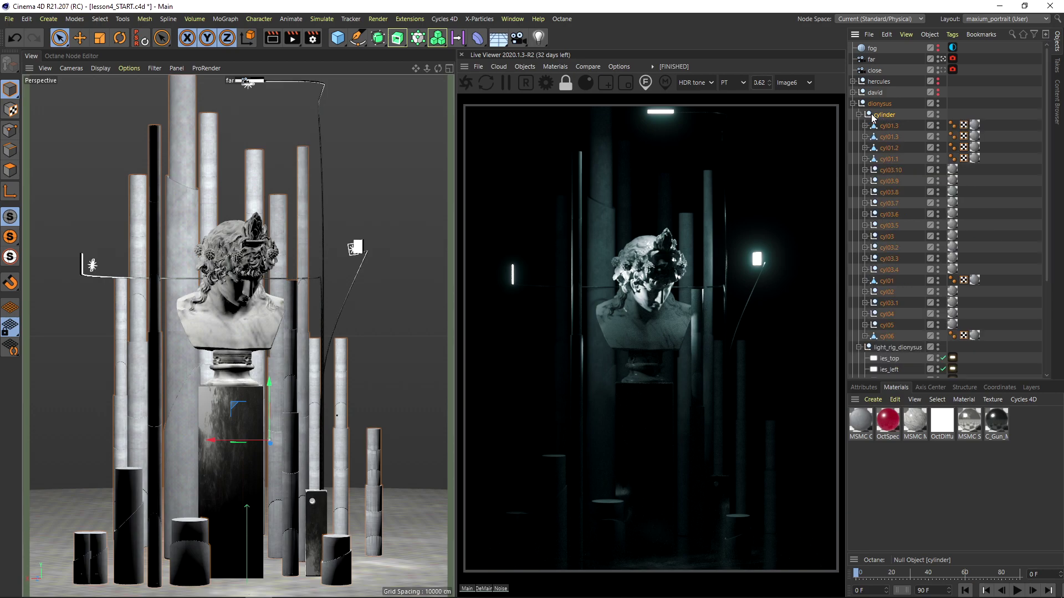
{"action": "left_click", "coordinate": [938, 114], "text": "ctrl"}
{"action": "left_click", "coordinate": [939, 117], "text": "ctrl"}
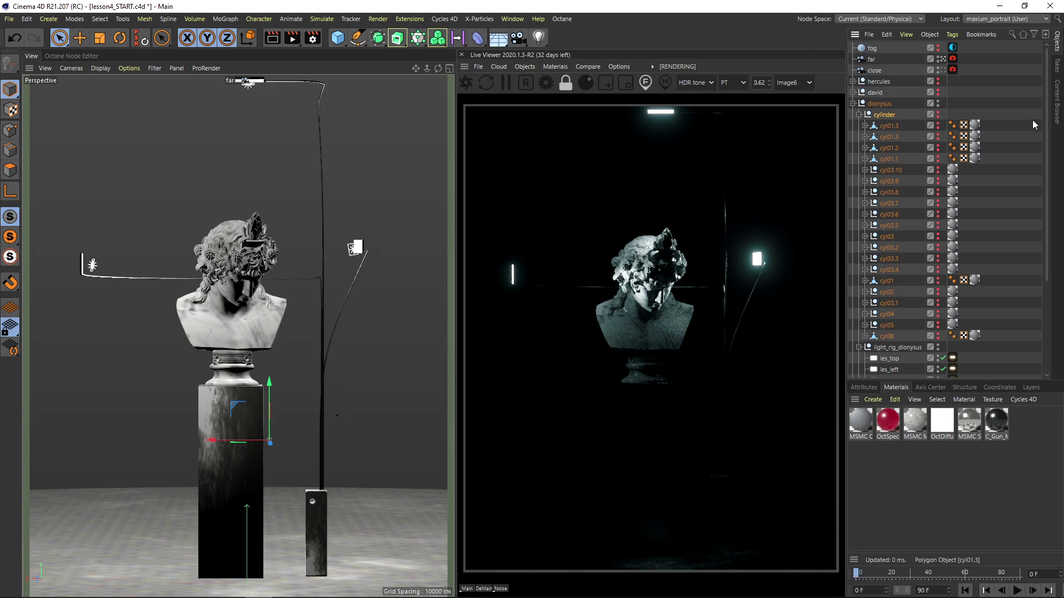
{"action": "left_click", "coordinate": [858, 115]}
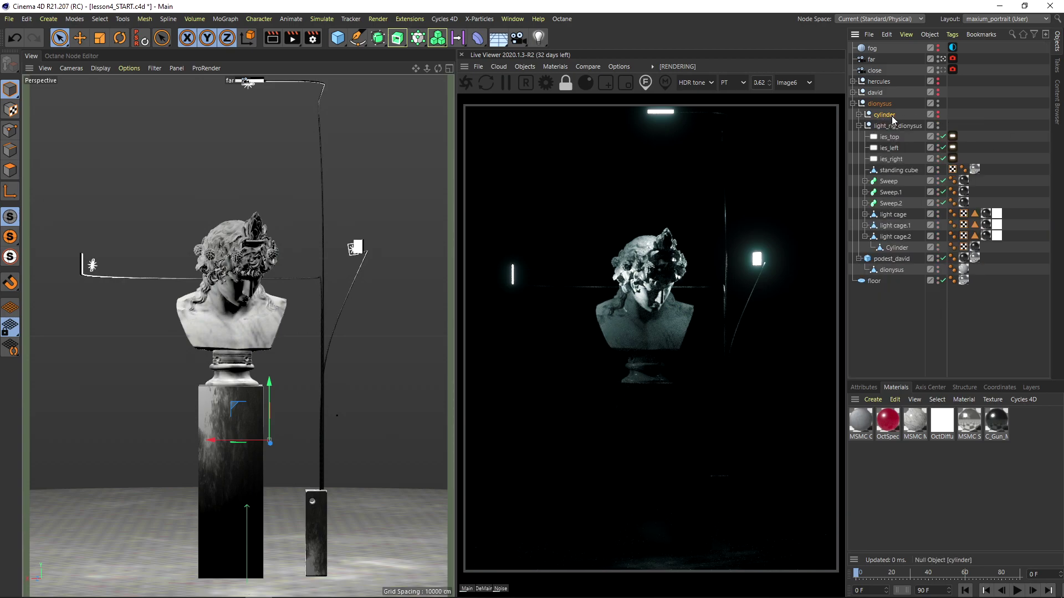
Disable the ies_top, ies_left and ies_right lights in the light_rig_dionysus group.
{"action": "left_click", "coordinate": [901, 125]}
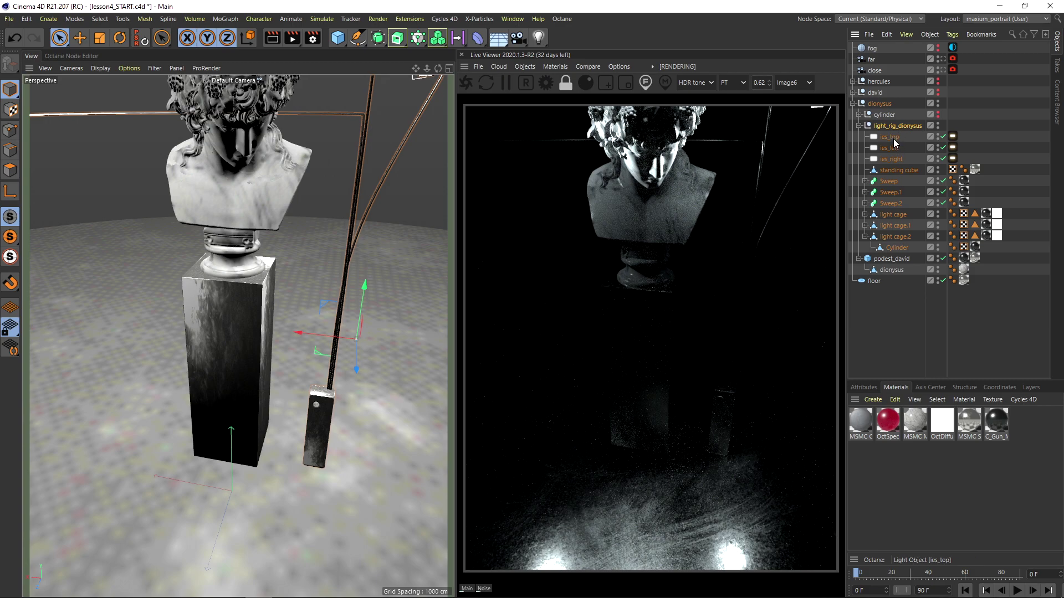
{"action": "left_click", "coordinate": [896, 145]}
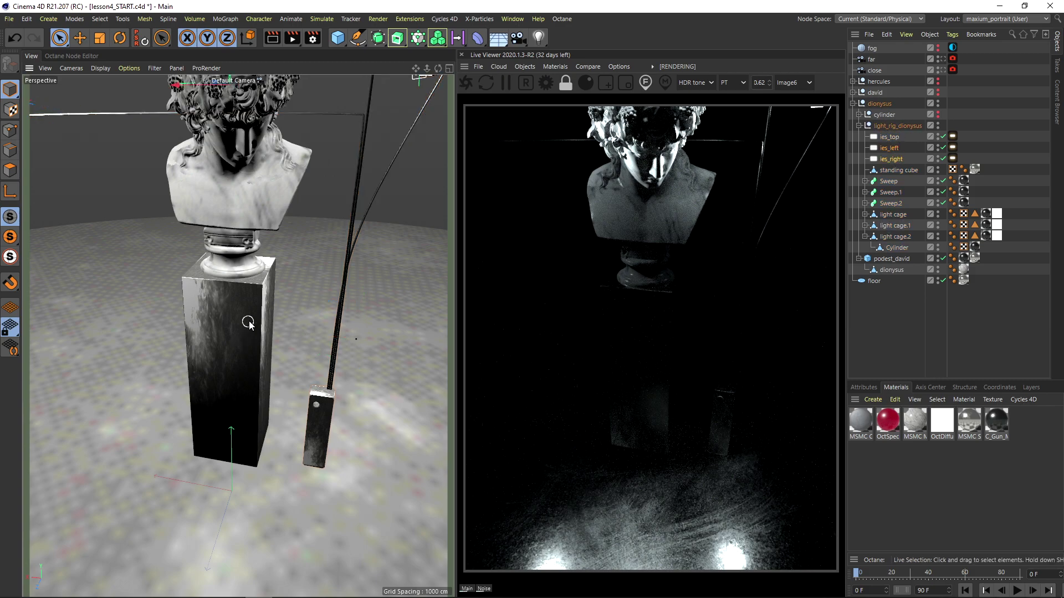
{"action": "key", "text": "ctrl+shift+z"}
{"action": "key", "text": "ctrl+shift+z"}
{"action": "left_click", "coordinate": [251, 298]}
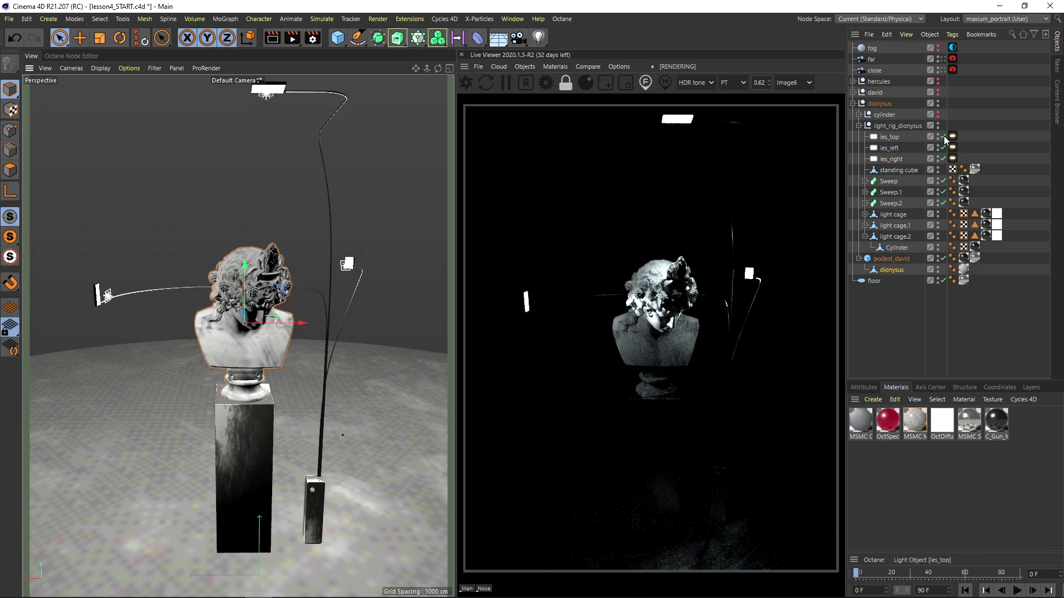
{"action": "left_click_drag", "start_coordinate": [943, 136], "coordinate": [943, 159]}
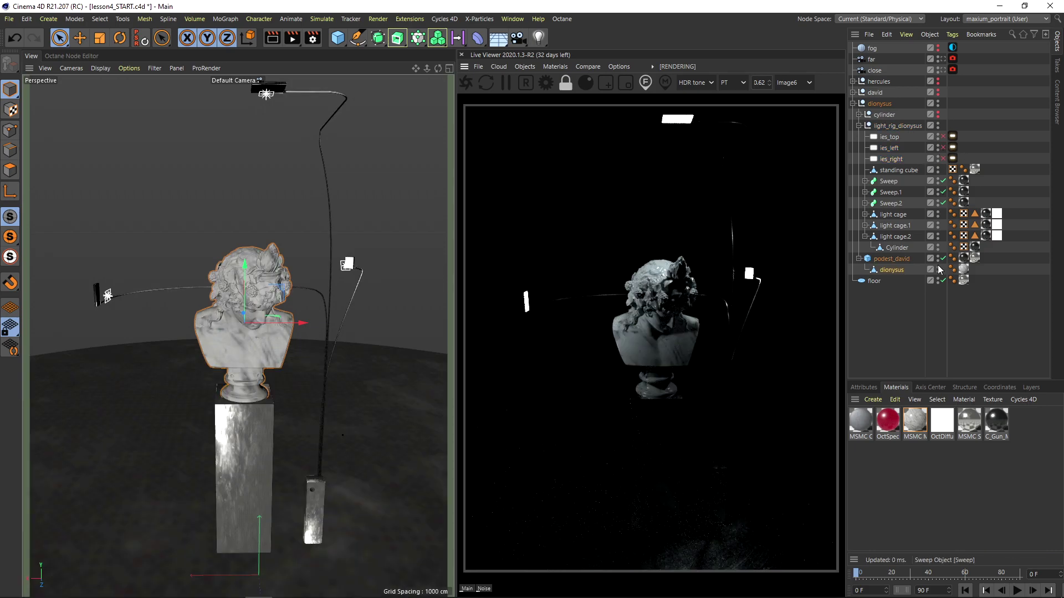
Hide light cage, light cage.1 and light cage.2 with its Cylinder in the viewport and render.
{"action": "double_click", "coordinate": [937, 212]}
{"action": "double_click", "coordinate": [937, 216]}
{"action": "double_click", "coordinate": [938, 223]}
{"action": "double_click", "coordinate": [937, 227]}
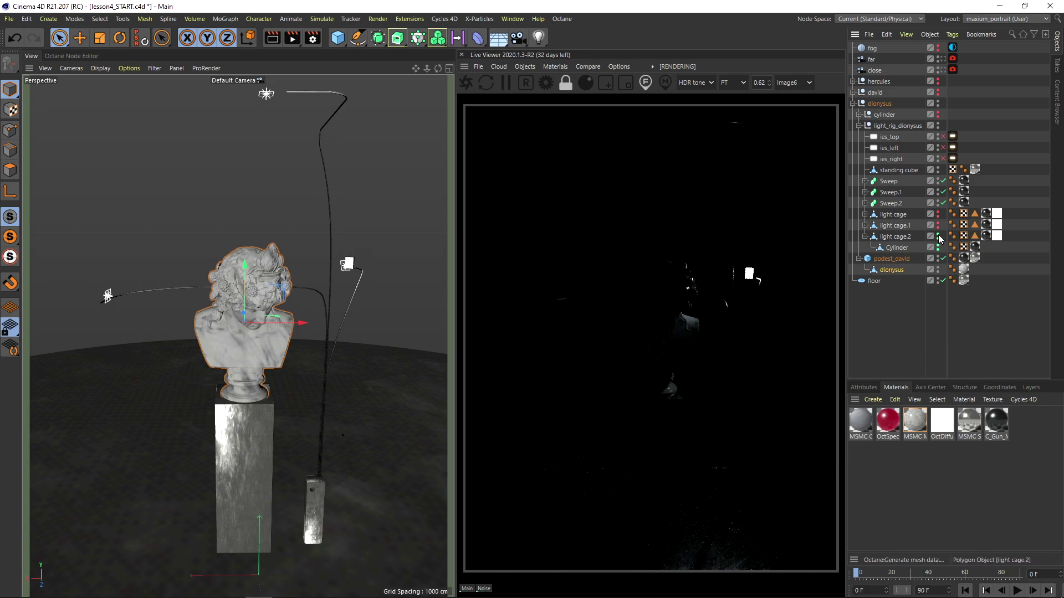
{"action": "left_click_drag", "start_coordinate": [937, 234], "coordinate": [937, 250]}
{"action": "left_click", "coordinate": [1021, 155]}
Re-enable only the ies_top light so it alone illuminates the bust from above.
{"action": "mouse_move", "coordinate": [217, 350]}
{"action": "left_mouse_down", "text": "alt"}
{"action": "mouse_move", "coordinate": [229, 331]}
{"action": "mouse_move", "coordinate": [217, 332]}
{"action": "left_mouse_up", "text": "alt"}
{"action": "left_click", "coordinate": [889, 137]}
{"action": "left_click", "coordinate": [942, 136]}
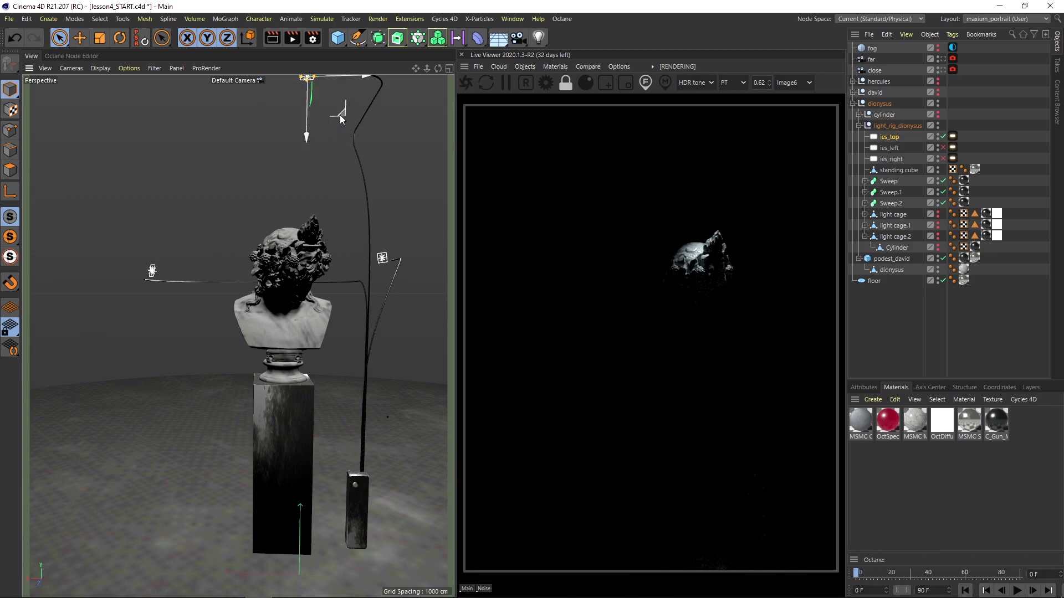
{"action": "mouse_move", "coordinate": [298, 310]}
{"action": "left_mouse_down", "text": "alt"}
{"action": "mouse_move", "coordinate": [170, 308]}
{"action": "mouse_move", "coordinate": [292, 299]}
{"action": "left_mouse_up", "text": "alt"}
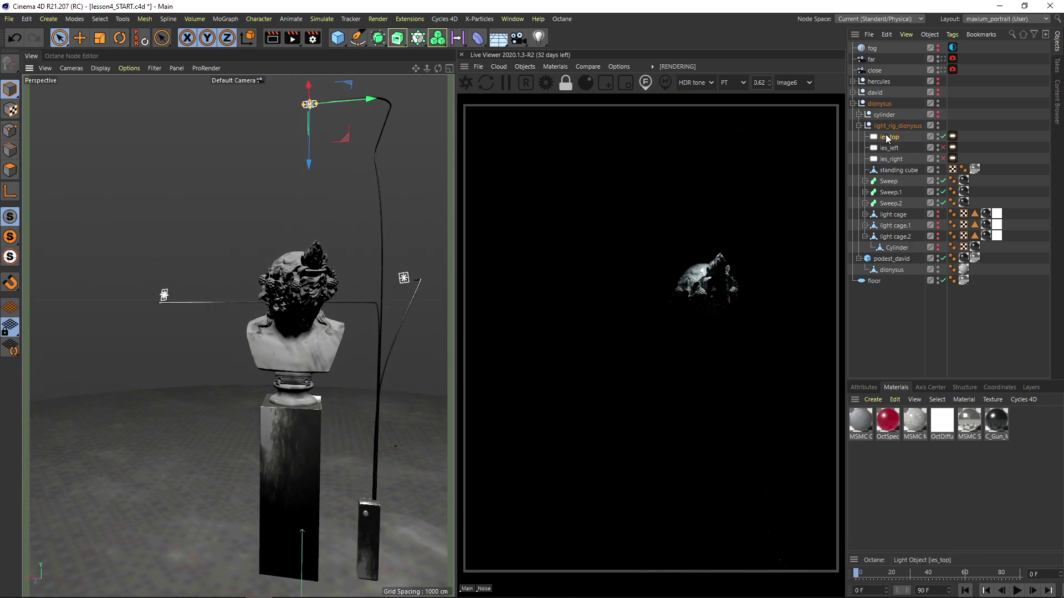
Duplicate ies_top as a light named ies_new and disable the original.
{"action": "left_click_drag", "start_coordinate": [887, 136], "coordinate": [896, 142], "text": "ctrl"}
{"action": "left_click", "coordinate": [942, 147]}
{"action": "double_click", "coordinate": [890, 137]}
{"action": "type", "text": "new"}
{"action": "key", "text": "Return"}
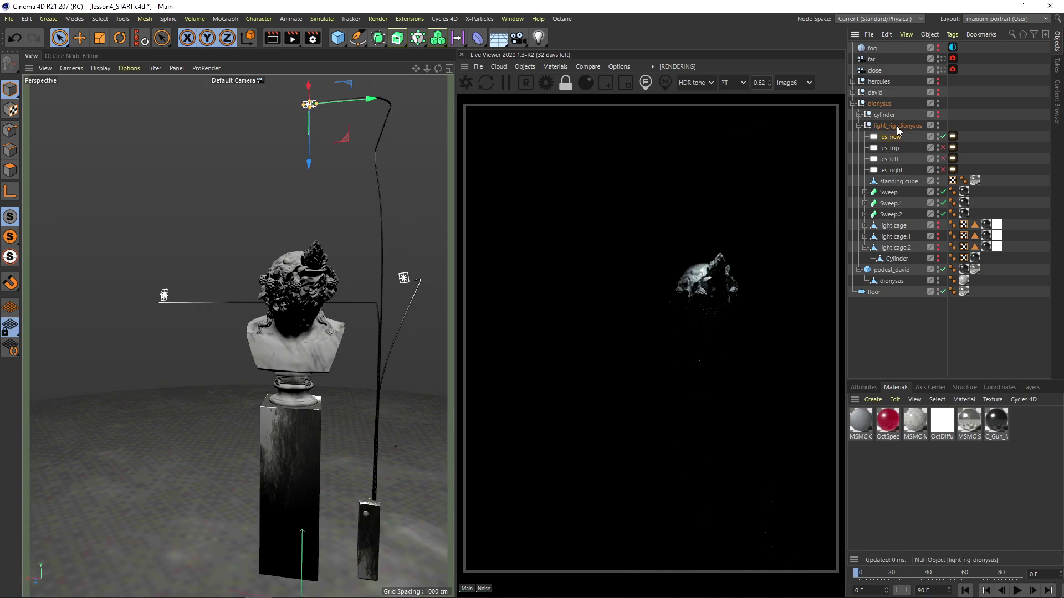
Move ies_new in front of the bust and rotate it to face the statue.
{"action": "scroll", "coordinate": [305, 324], "scroll_direction": "down", "scroll_amount": 3}
{"action": "left_click_drag", "start_coordinate": [308, 318], "coordinate": [158, 146], "text": "alt"}
{"action": "key", "text": "r"}
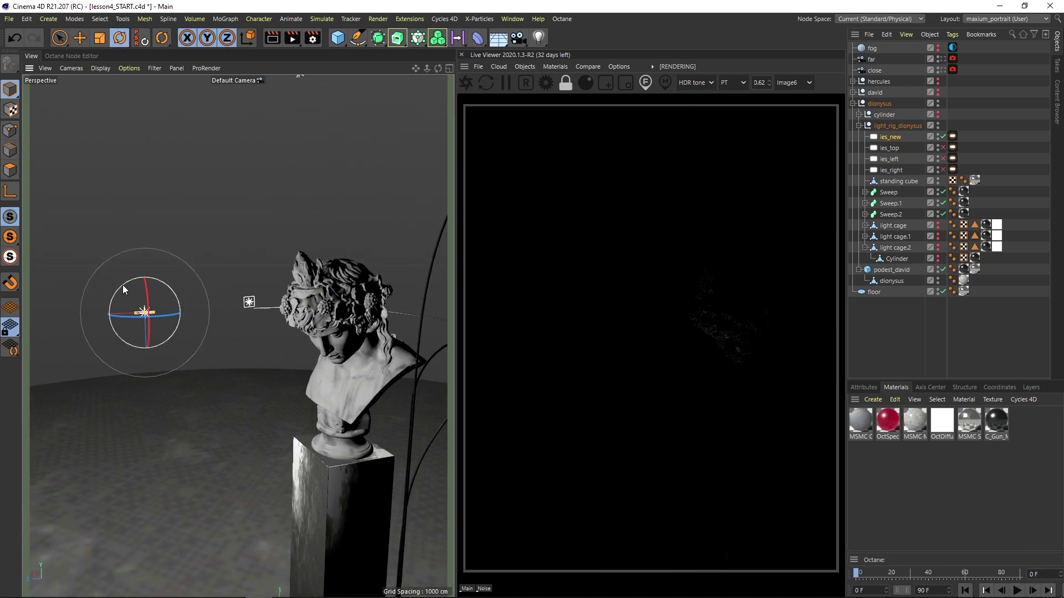
{"action": "left_click_drag", "start_coordinate": [122, 285], "coordinate": [87, 373]}
{"action": "left_click_drag", "start_coordinate": [248, 300], "coordinate": [315, 256], "text": "alt"}
{"action": "key", "text": "space"}
{"action": "left_click_drag", "start_coordinate": [230, 285], "coordinate": [468, 268], "text": "alt"}
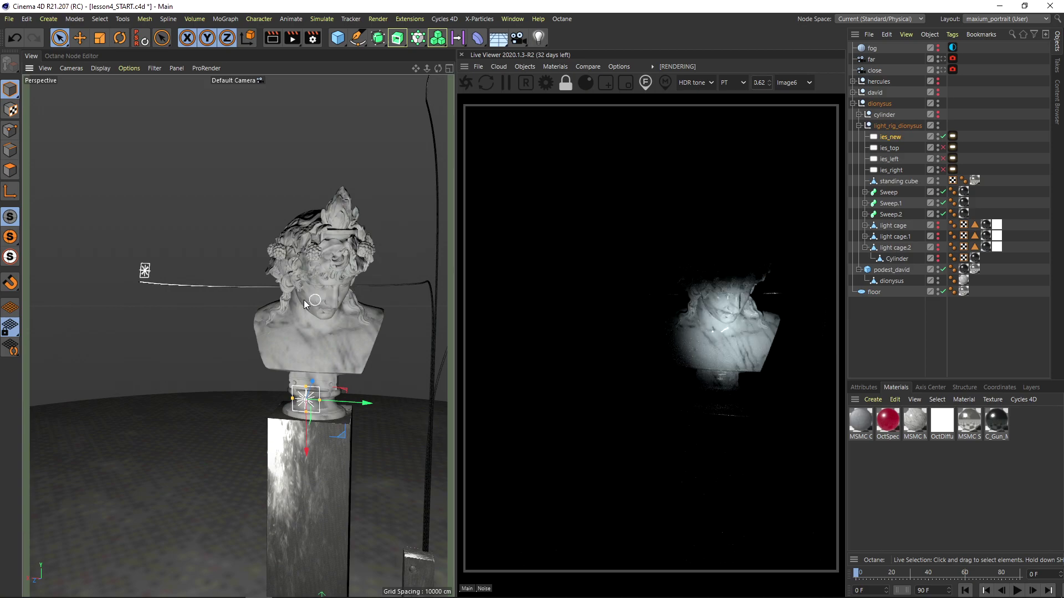
Look through the far camera and raise ies_new to the height of the bust's face.
{"action": "scroll", "coordinate": [310, 308], "scroll_direction": "down", "scroll_amount": 3}
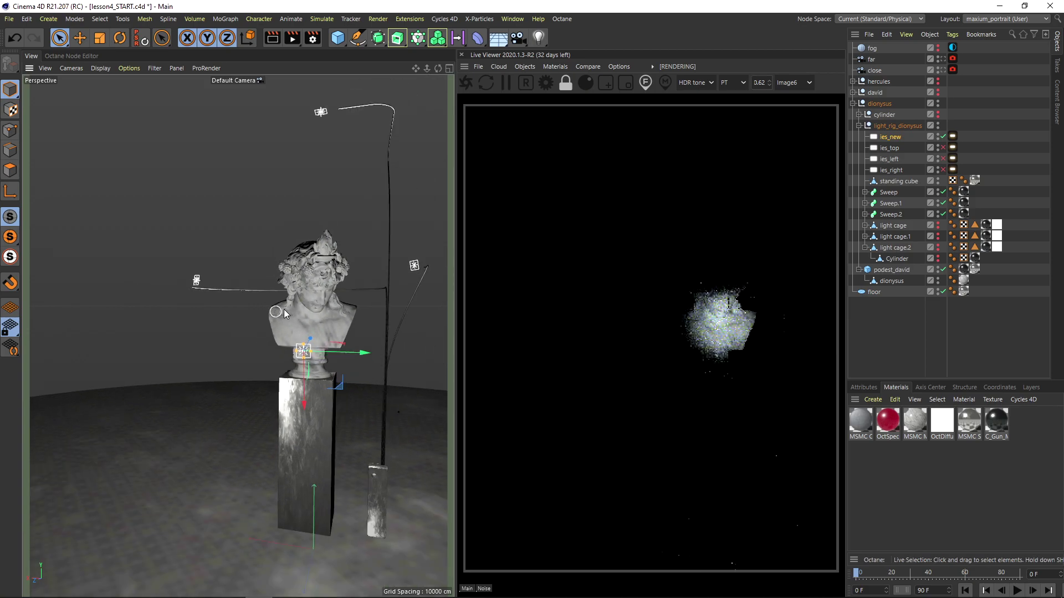
{"action": "left_click", "coordinate": [943, 59]}
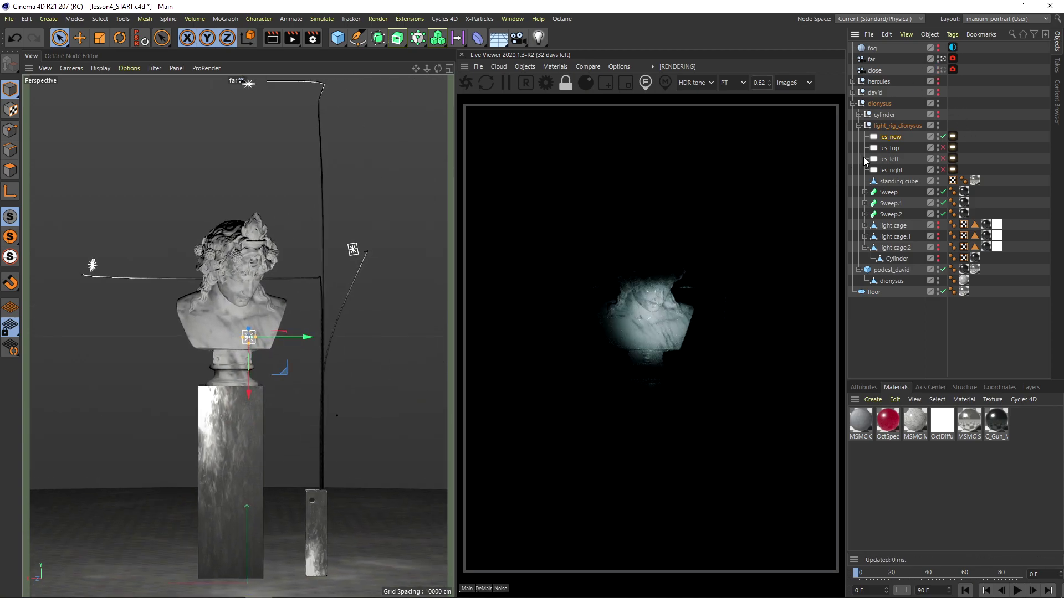
{"action": "left_click_drag", "start_coordinate": [245, 393], "coordinate": [246, 335]}
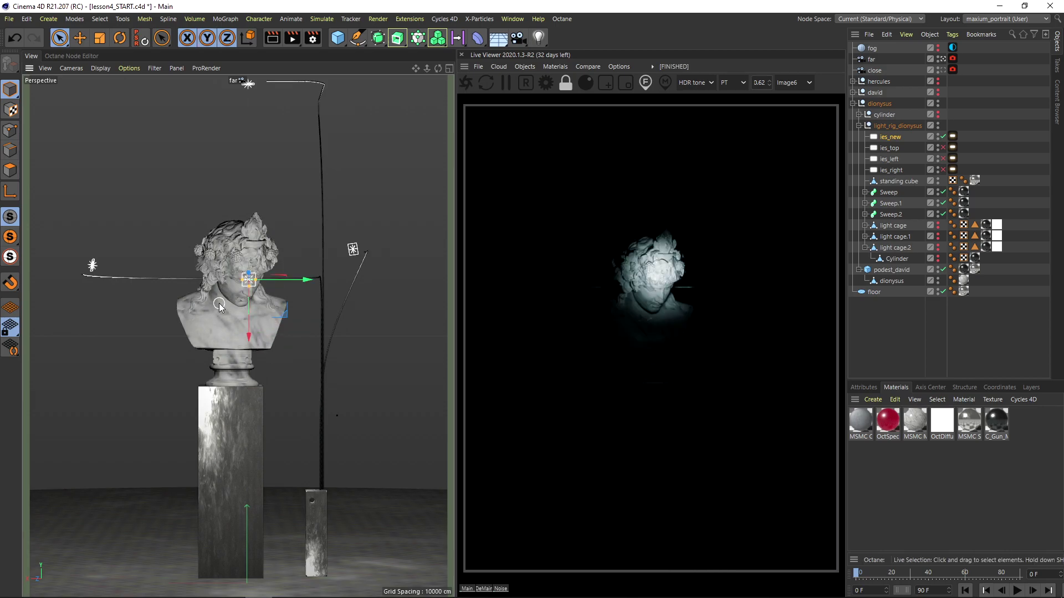
Turn off Check Camera in the Live Viewer and return the viewport to the default camera.
{"action": "left_click", "coordinate": [577, 65]}
{"action": "left_click", "coordinate": [619, 67]}
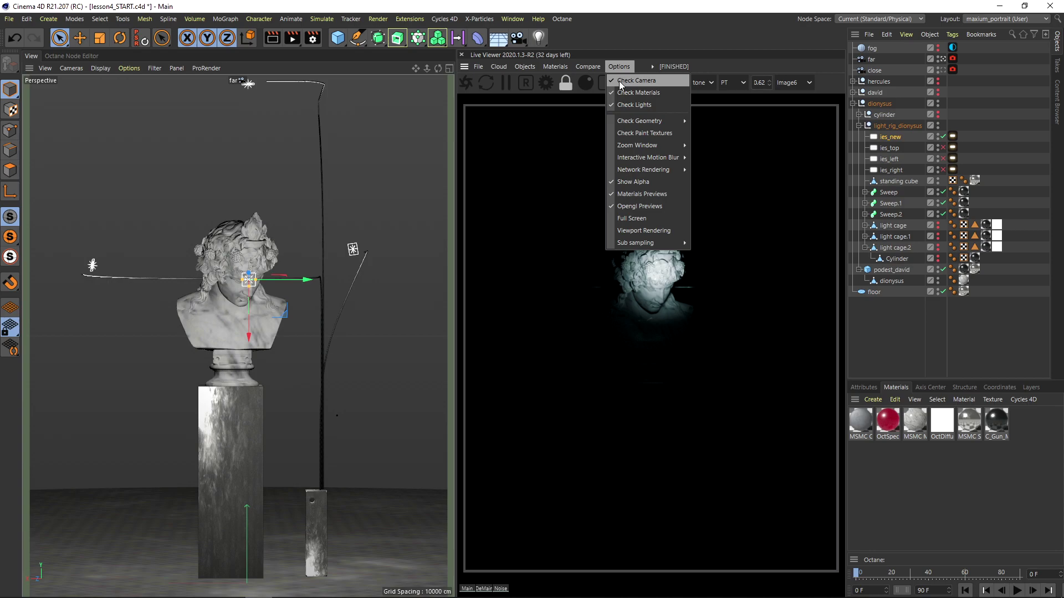
{"action": "left_click", "coordinate": [630, 81]}
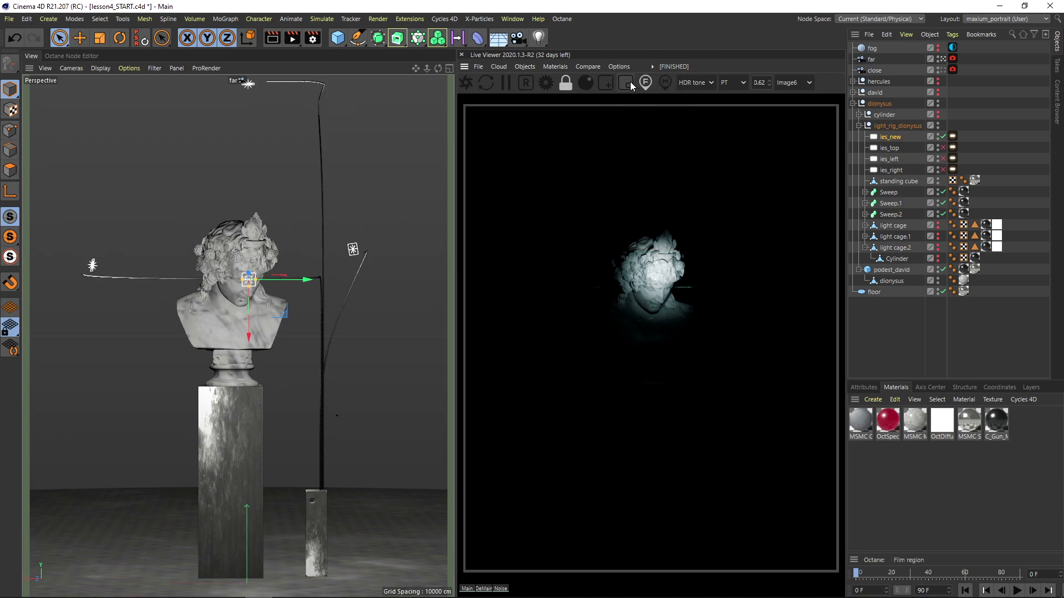
{"action": "left_click", "coordinate": [944, 58]}
{"action": "scroll", "coordinate": [294, 297], "scroll_direction": "down", "scroll_amount": 1}
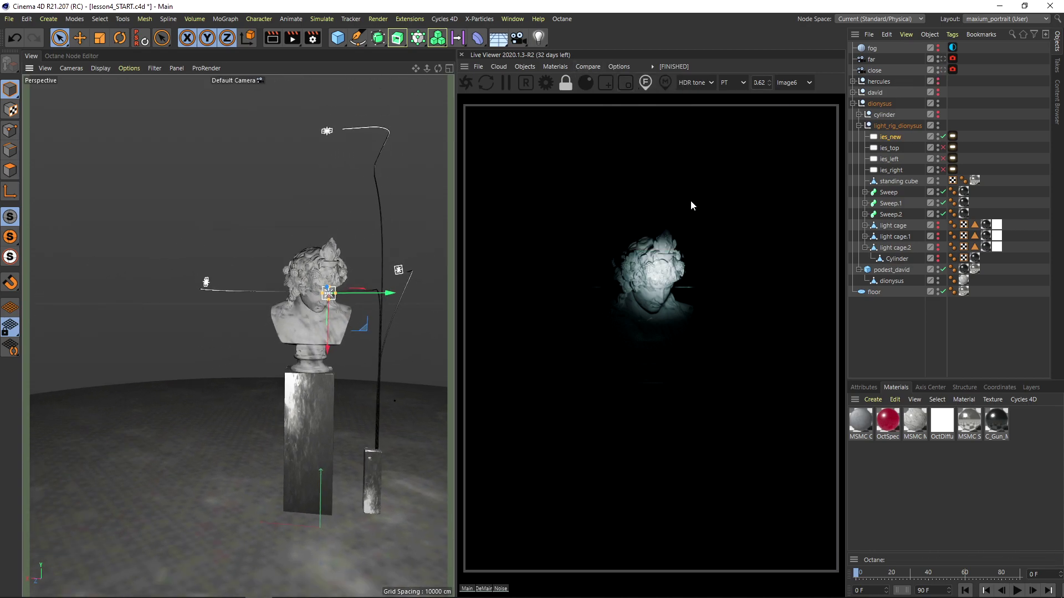
Lower ies_new in front of the pedestal and tilt it upward to light the bust's face from below.
{"action": "left_click_drag", "start_coordinate": [334, 285], "coordinate": [208, 318], "text": "alt"}
{"action": "scroll", "coordinate": [334, 285], "scroll_direction": "up", "scroll_amount": 2}
{"action": "left_click_drag", "start_coordinate": [335, 285], "coordinate": [261, 288], "text": "alt"}
{"action": "left_click_drag", "start_coordinate": [209, 331], "coordinate": [276, 409]}
{"action": "left_click", "coordinate": [120, 38]}
{"action": "left_click_drag", "start_coordinate": [247, 347], "coordinate": [202, 359]}
{"action": "left_click", "coordinate": [60, 38]}
{"action": "left_click_drag", "start_coordinate": [305, 245], "coordinate": [314, 249], "text": "alt"}
{"action": "middle_click_drag", "start_coordinate": [324, 261], "coordinate": [298, 226], "text": "alt"}
{"action": "left_click_drag", "start_coordinate": [308, 228], "coordinate": [295, 225], "text": "alt"}
{"action": "left_click_drag", "start_coordinate": [265, 321], "coordinate": [298, 383]}
{"action": "left_click_drag", "start_coordinate": [307, 263], "coordinate": [387, 263], "text": "alt"}
{"action": "mouse_move", "coordinate": [304, 295]}
{"action": "left_mouse_down", "text": "alt"}
{"action": "mouse_move", "coordinate": [437, 302]}
{"action": "mouse_move", "coordinate": [299, 309]}
{"action": "mouse_move", "coordinate": [318, 306]}
{"action": "left_mouse_up", "text": "alt"}
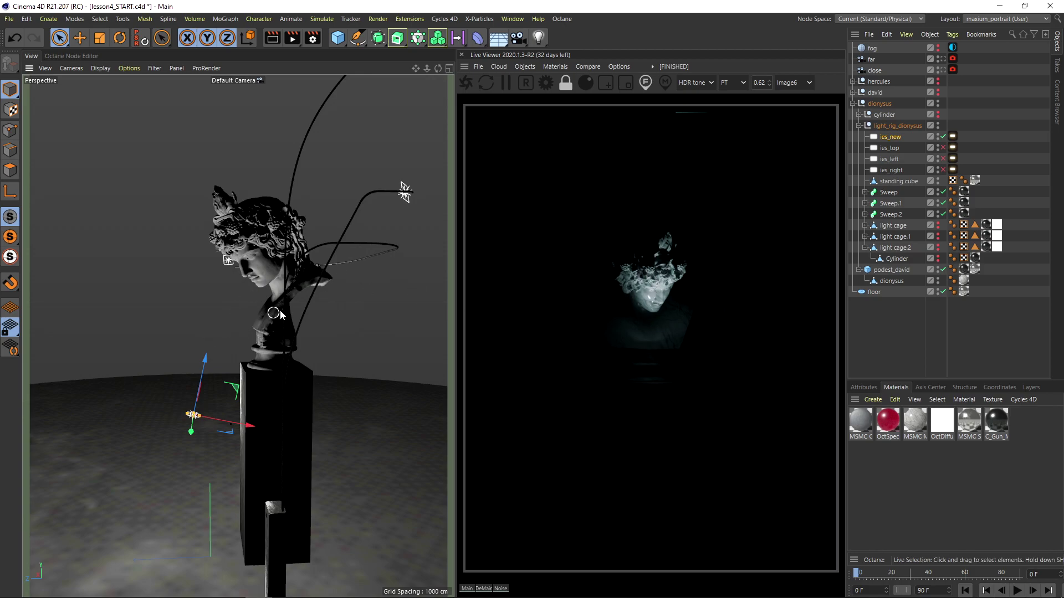
Move ies_new to the bust's side near ies_right and rotate it to light the face from there.
{"action": "left_click_drag", "start_coordinate": [277, 311], "coordinate": [286, 315], "text": "alt"}
{"action": "left_click_drag", "start_coordinate": [242, 391], "coordinate": [391, 377]}
{"action": "left_click_drag", "start_coordinate": [282, 418], "coordinate": [464, 299]}
{"action": "key", "text": "r"}
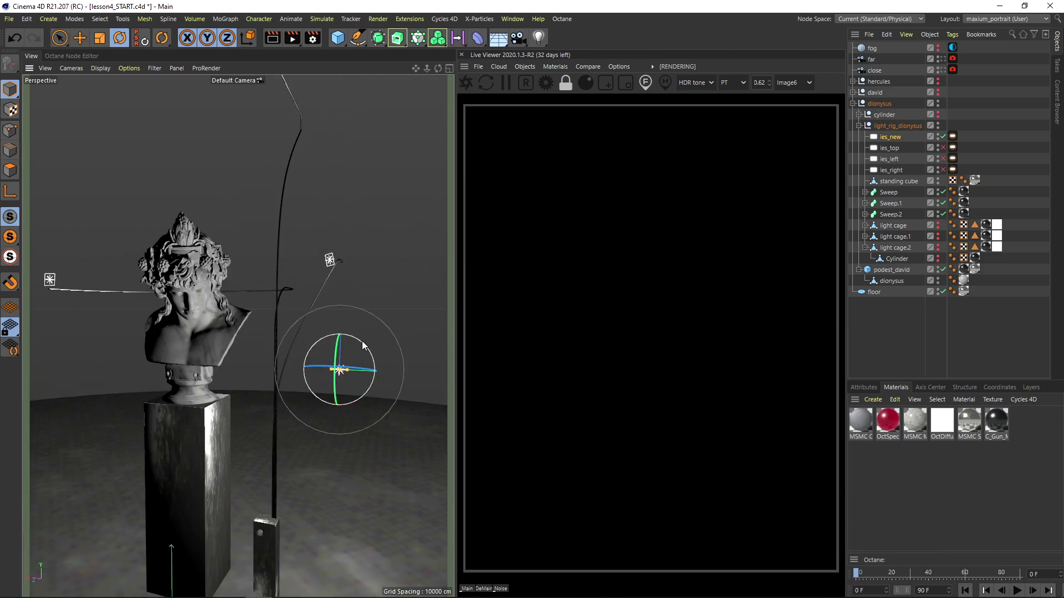
{"action": "left_click_drag", "start_coordinate": [361, 341], "coordinate": [315, 357]}
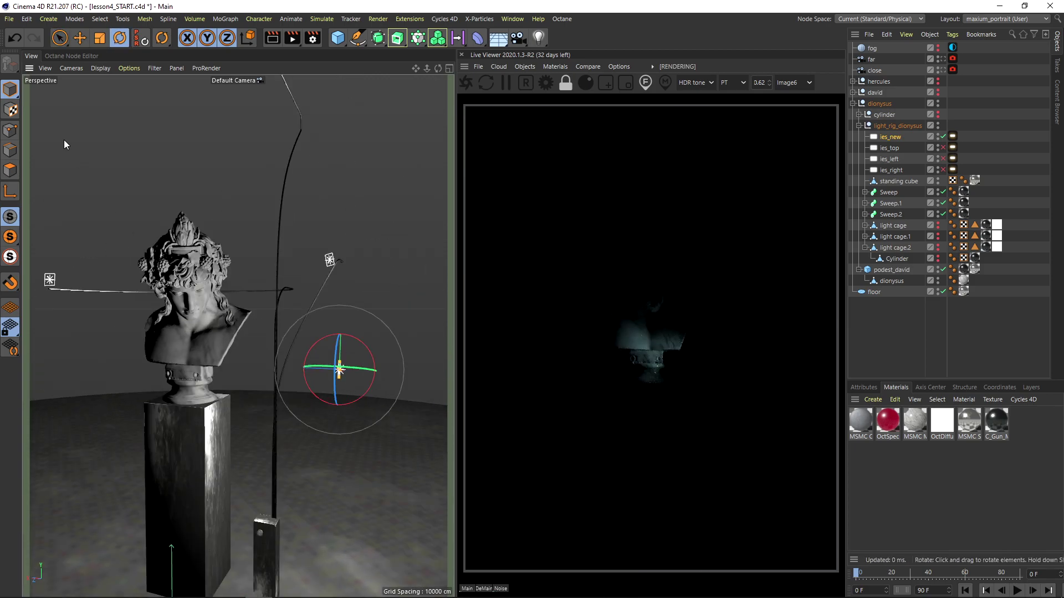
{"action": "left_click", "coordinate": [59, 38]}
{"action": "left_click_drag", "start_coordinate": [238, 374], "coordinate": [277, 255], "text": "alt"}
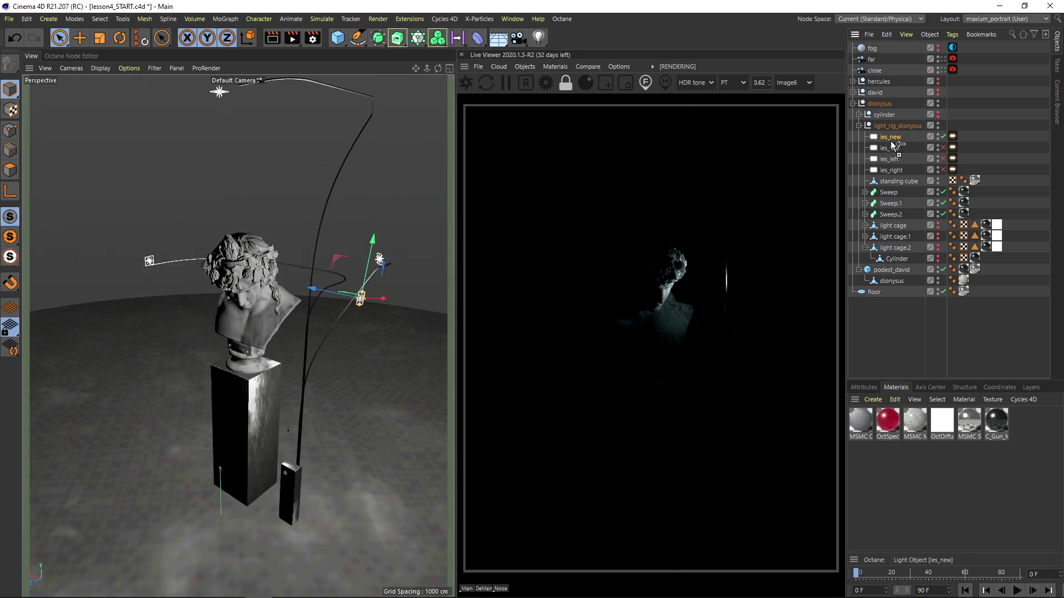
Duplicate ies_new, place the copy on the opposite side of the bust and rotate it toward the statue.
{"action": "left_click_drag", "start_coordinate": [890, 142], "coordinate": [891, 143], "text": "ctrl"}
{"action": "left_click_drag", "start_coordinate": [311, 299], "coordinate": [72, 279], "text": "alt"}
{"action": "middle_click_drag", "start_coordinate": [209, 271], "coordinate": [241, 277], "text": "alt"}
{"action": "left_click", "coordinate": [120, 38]}
{"action": "left_click_drag", "start_coordinate": [145, 274], "coordinate": [373, 209]}
{"action": "left_click", "coordinate": [59, 37]}
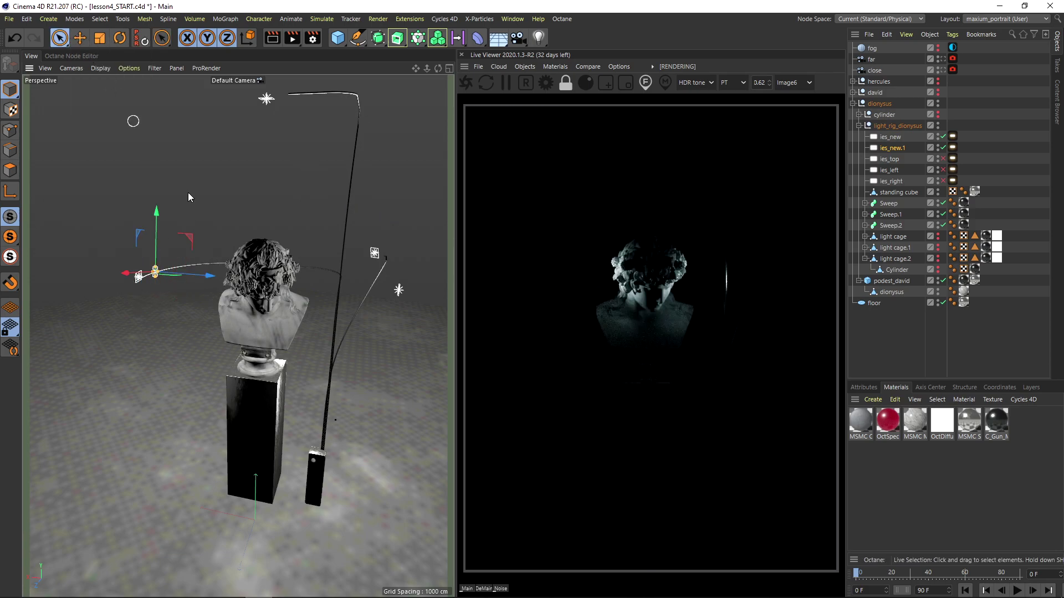
Set the Octane light tag power of ies_new.1 to 300 and lower that light slightly.
{"action": "left_click_drag", "start_coordinate": [216, 228], "coordinate": [239, 327], "text": "alt"}
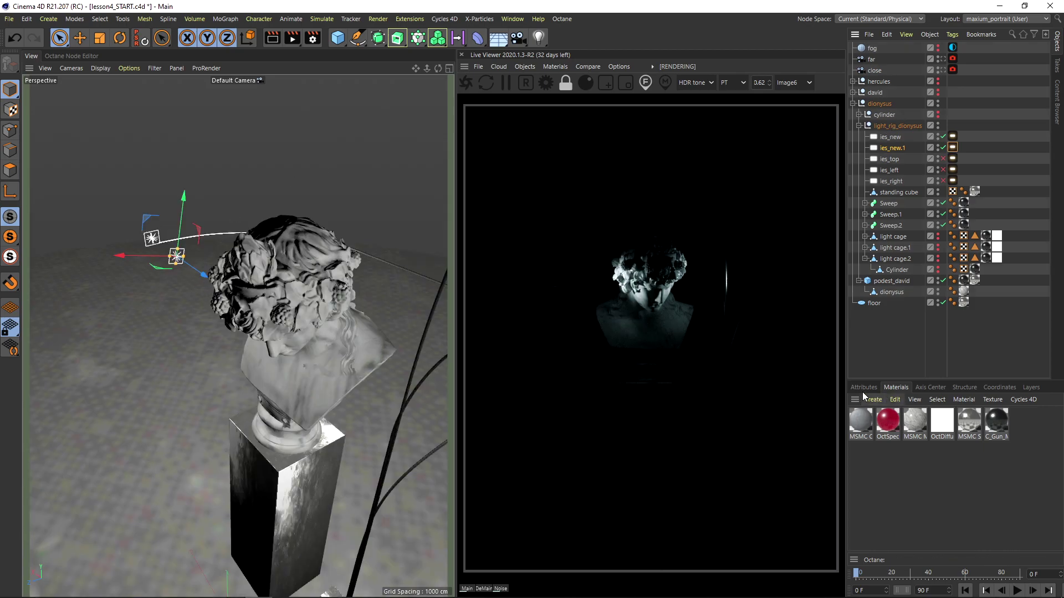
{"action": "left_click", "coordinate": [865, 388]}
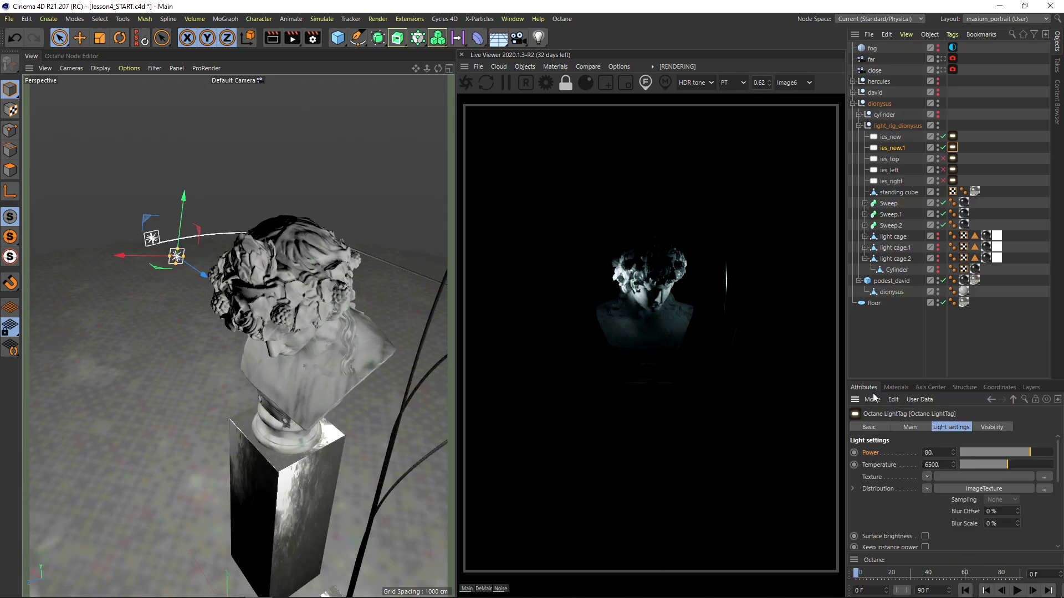
{"action": "left_click_drag", "start_coordinate": [924, 380], "coordinate": [924, 292]}
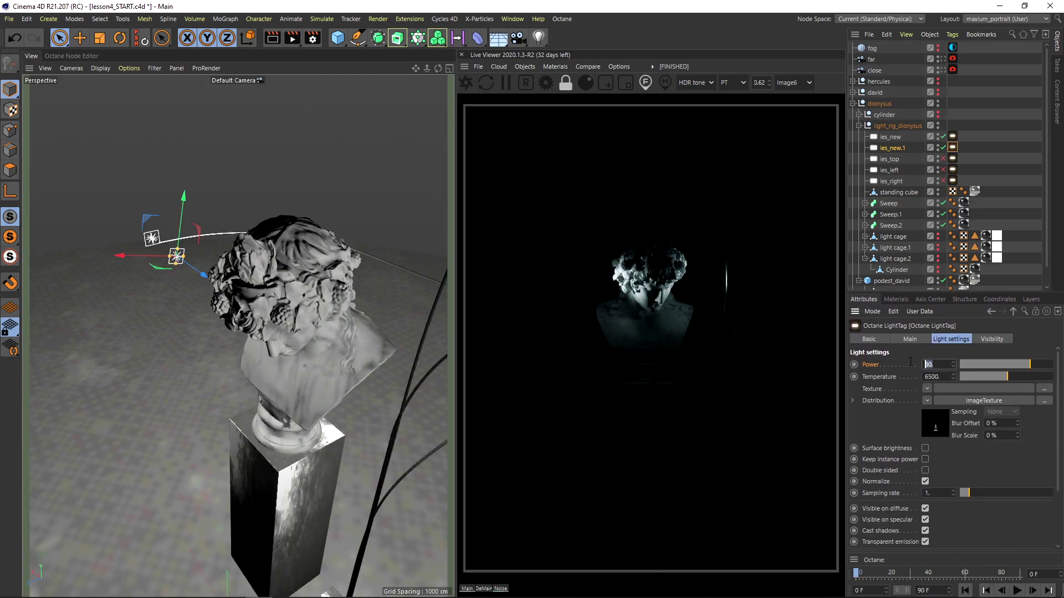
{"action": "type", "text": "00"}
{"action": "key", "text": "Return"}
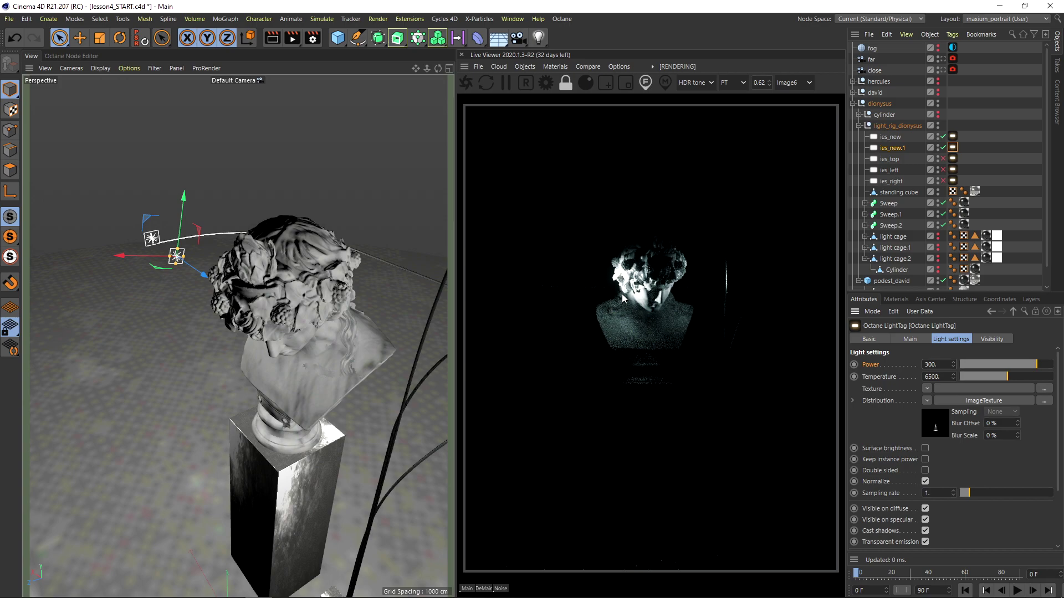
{"action": "left_click_drag", "start_coordinate": [183, 196], "coordinate": [181, 207]}
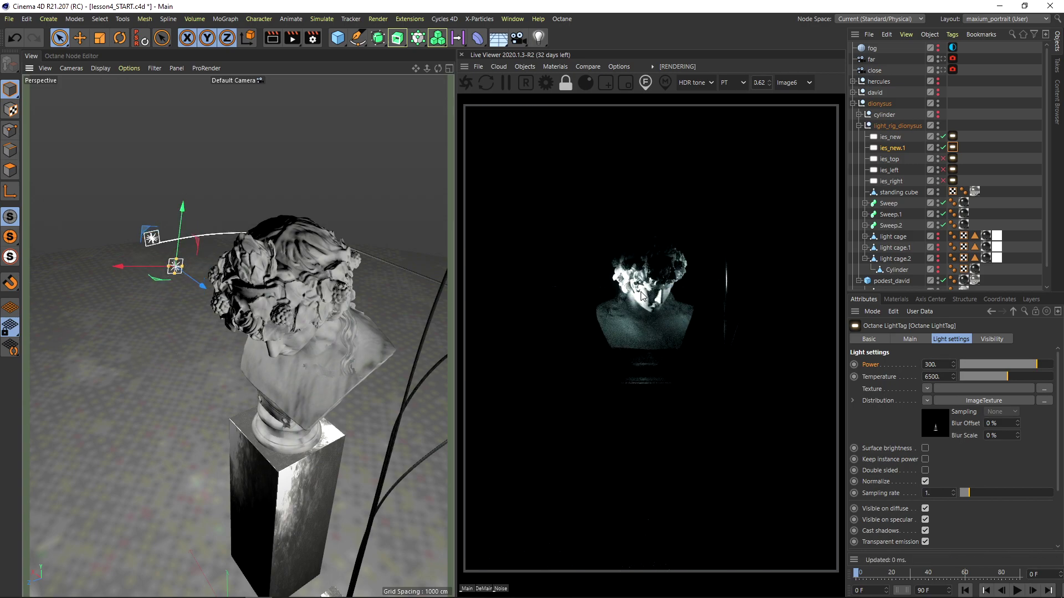
Toggle ies_new off and on to compare, and set its Octane light tag power to 40.
{"action": "left_click", "coordinate": [943, 137]}
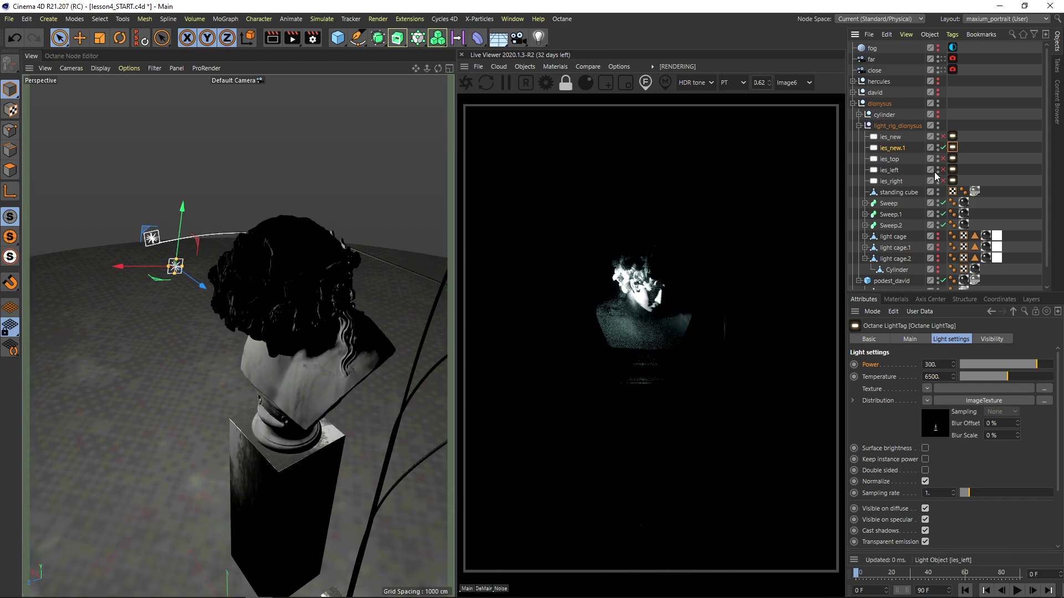
{"action": "left_click", "coordinate": [950, 137]}
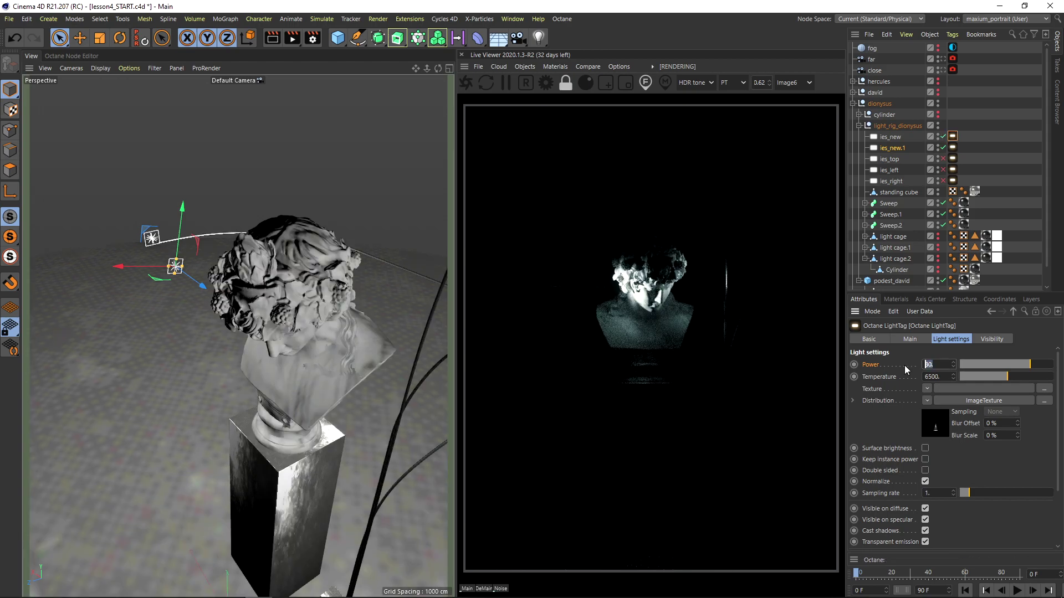
{"action": "key", "text": "Return"}
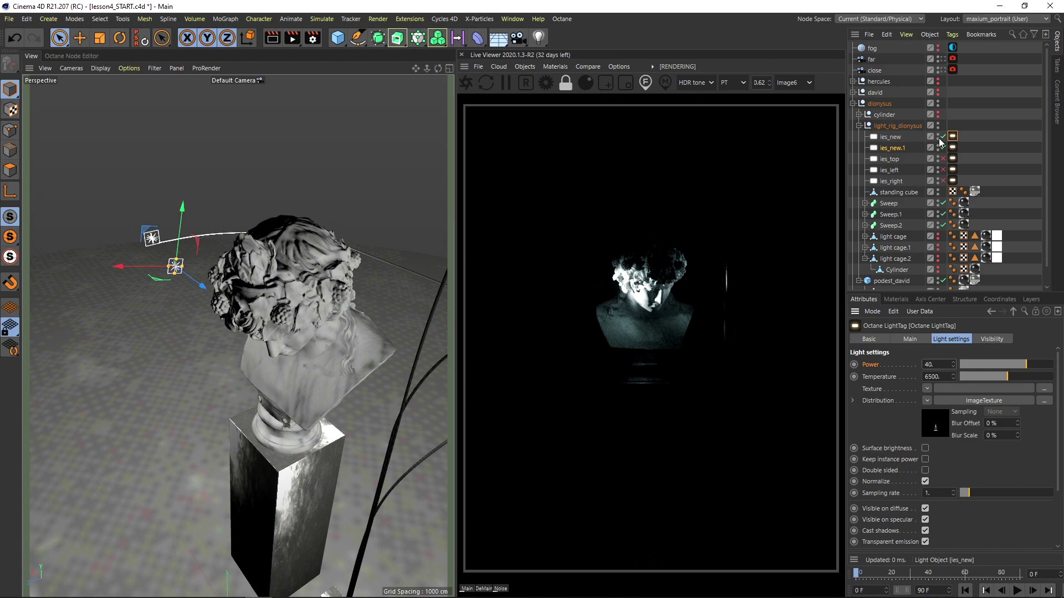
Duplicate the side light as ies_new.2, position it above the bust and rotate it to point downward.
{"action": "left_click_drag", "start_coordinate": [143, 258], "coordinate": [183, 249], "text": "alt"}
{"action": "right_click_drag", "start_coordinate": [183, 249], "coordinate": [138, 258], "text": "alt"}
{"action": "left_click_drag", "start_coordinate": [139, 257], "coordinate": [277, 132], "text": "alt"}
{"action": "left_click", "coordinate": [120, 39]}
{"action": "left_click_drag", "start_coordinate": [261, 184], "coordinate": [213, 191]}
{"action": "left_click_drag", "start_coordinate": [55, 33], "coordinate": [97, 53]}
{"action": "left_click_drag", "start_coordinate": [227, 229], "coordinate": [235, 232], "text": "alt"}
{"action": "left_click_drag", "start_coordinate": [254, 194], "coordinate": [278, 160]}
{"action": "middle_click_drag", "start_coordinate": [282, 156], "coordinate": [281, 181], "text": "alt"}
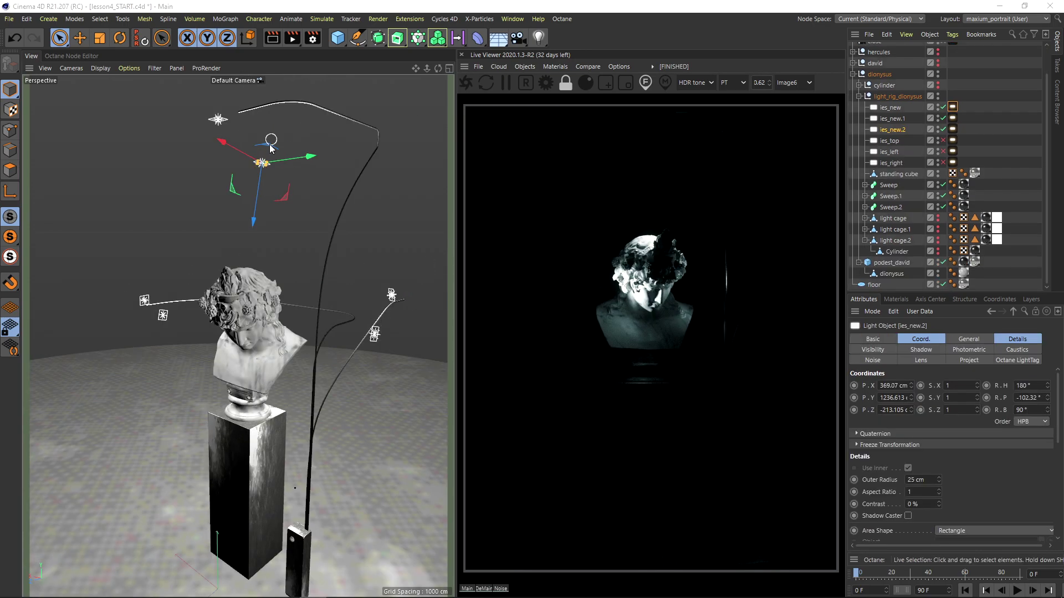
Select ies_new, ies_new.1 and ies_new.2, and toggle them off and on individually to compare how each one lights the bust.
{"action": "left_click", "coordinate": [889, 108]}
{"action": "left_click", "coordinate": [889, 127], "text": "shift"}
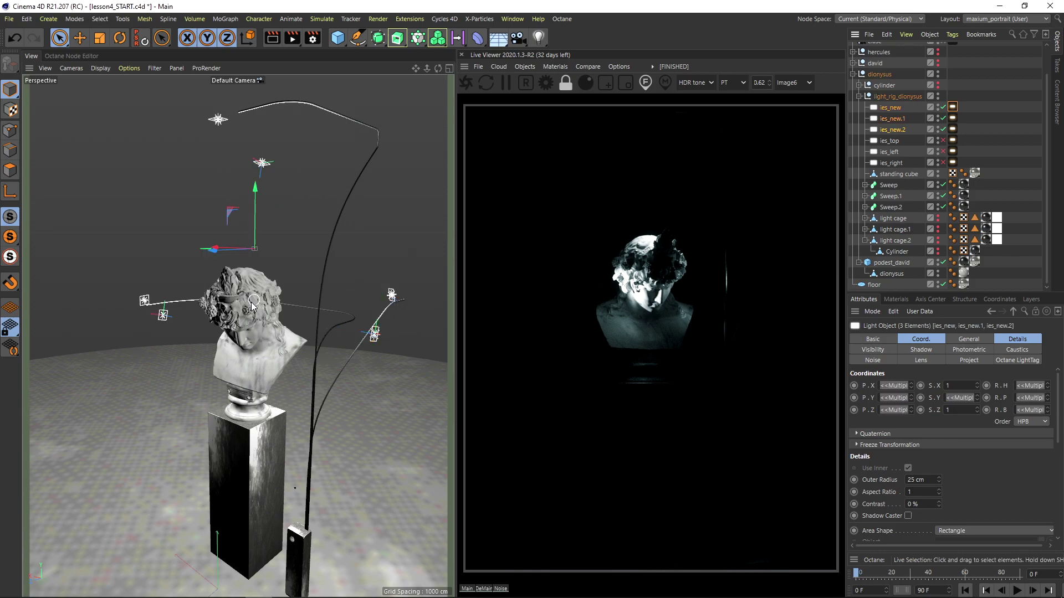
{"action": "mouse_move", "coordinate": [246, 311]}
{"action": "left_mouse_down", "text": "alt"}
{"action": "mouse_move", "coordinate": [201, 295]}
{"action": "mouse_move", "coordinate": [208, 279]}
{"action": "mouse_move", "coordinate": [251, 324]}
{"action": "left_mouse_up", "text": "alt"}
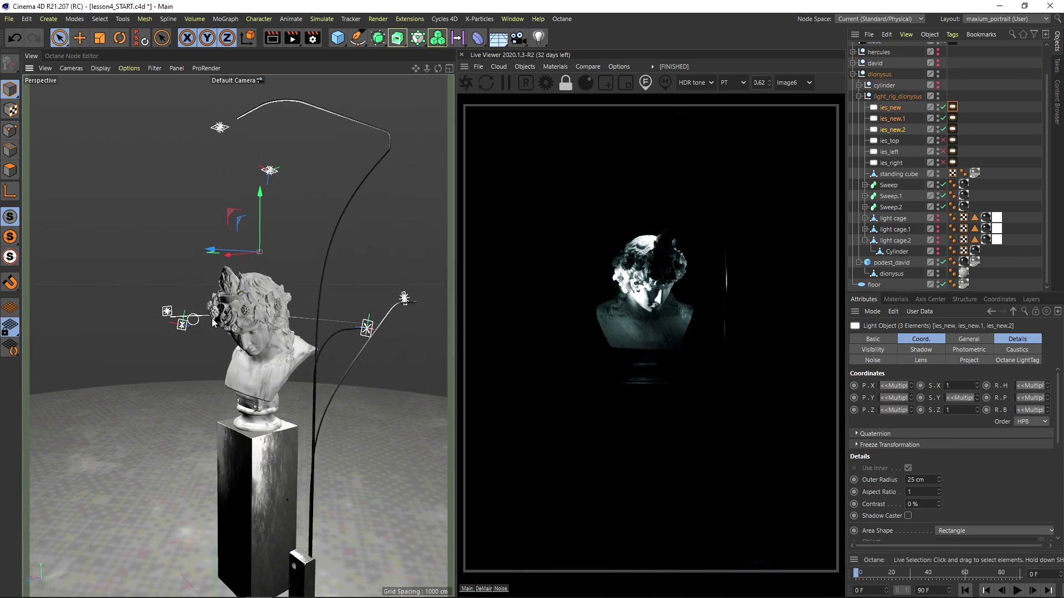
{"action": "left_click_drag", "start_coordinate": [235, 288], "coordinate": [214, 282], "text": "alt"}
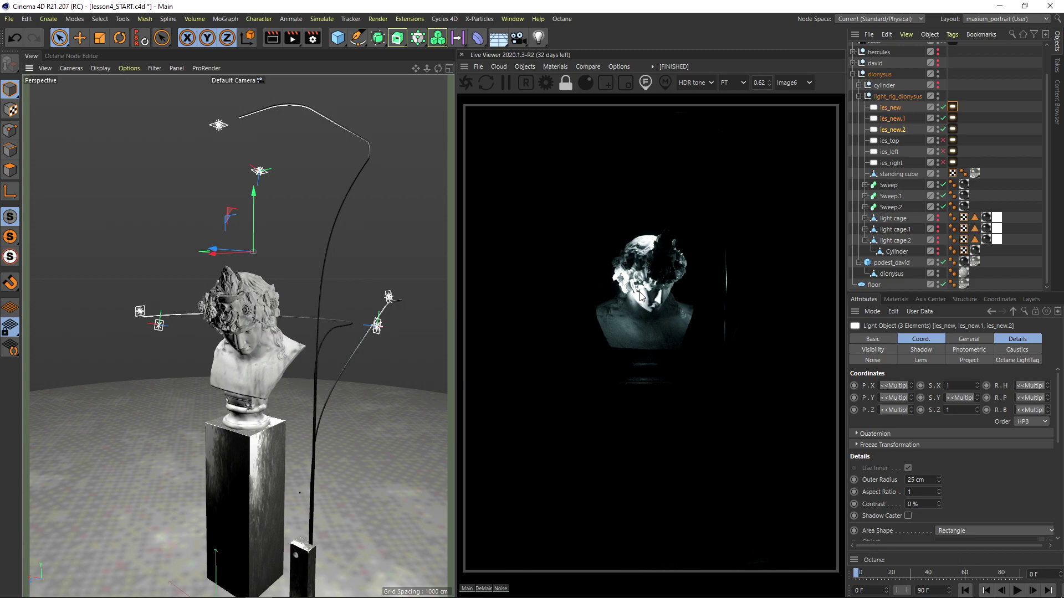
{"action": "left_click", "coordinate": [943, 107]}
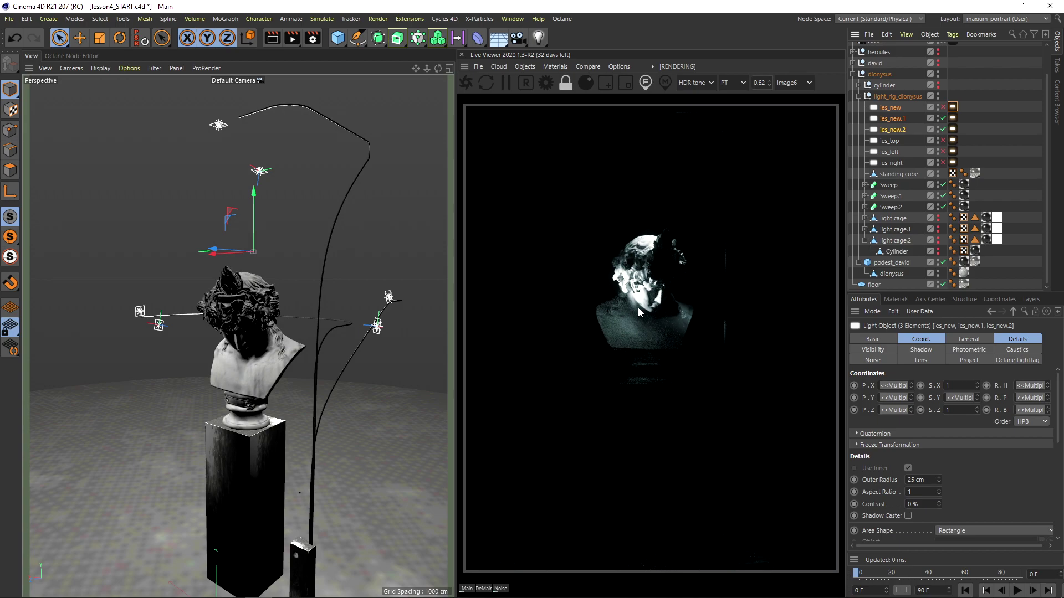
{"action": "left_click", "coordinate": [943, 118]}
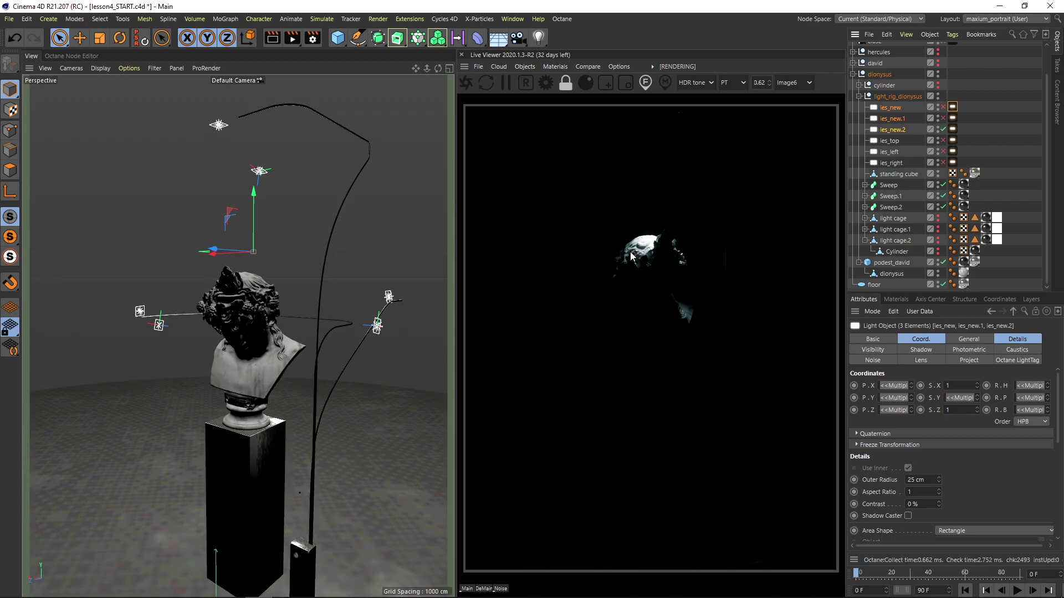
{"action": "left_click", "coordinate": [942, 129]}
{"action": "left_click", "coordinate": [943, 118]}
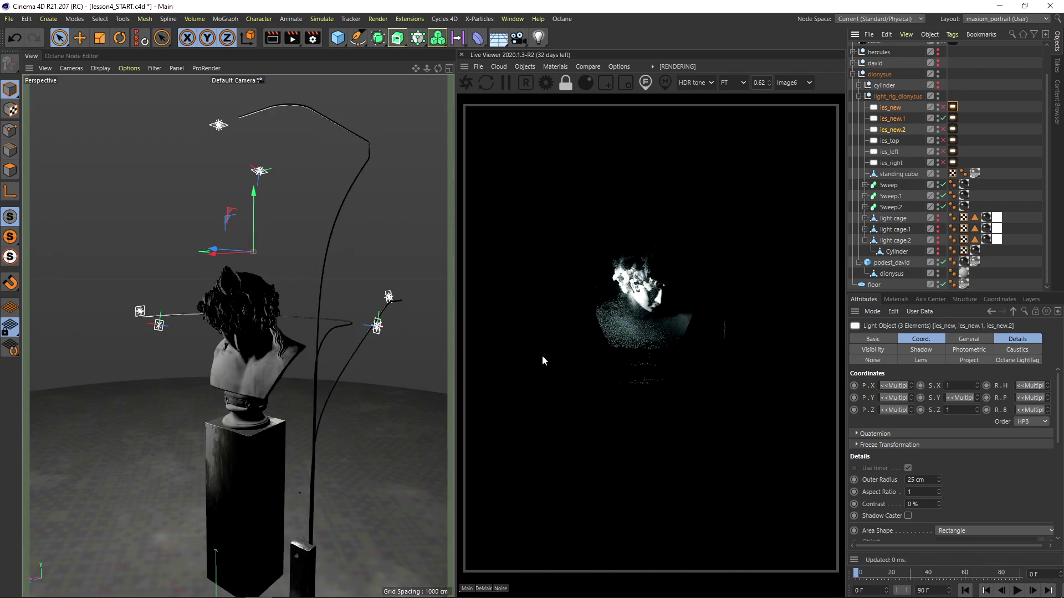
{"action": "left_click", "coordinate": [942, 107]}
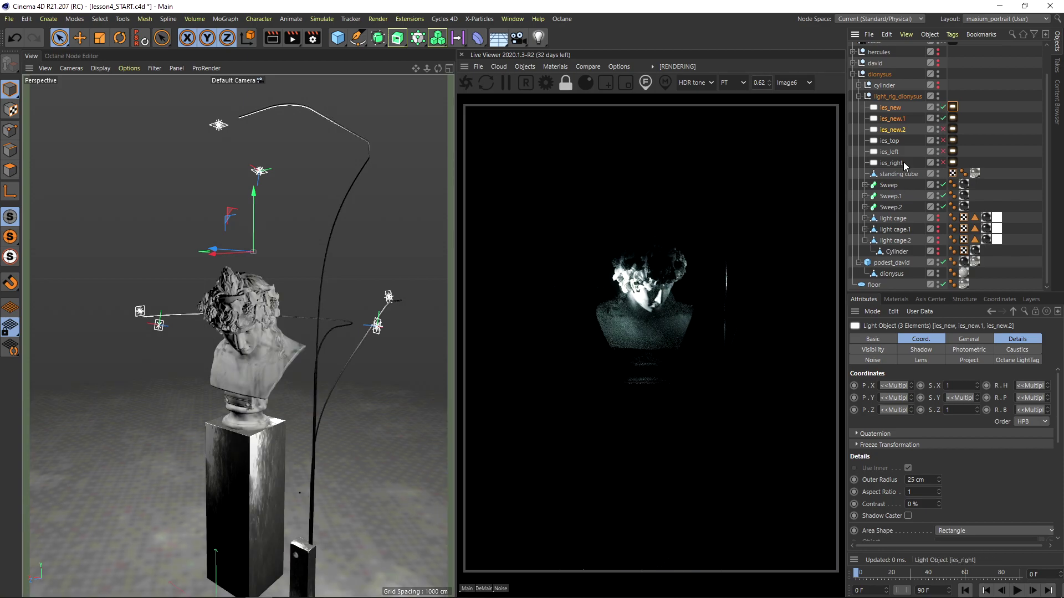
{"action": "left_click", "coordinate": [943, 129]}
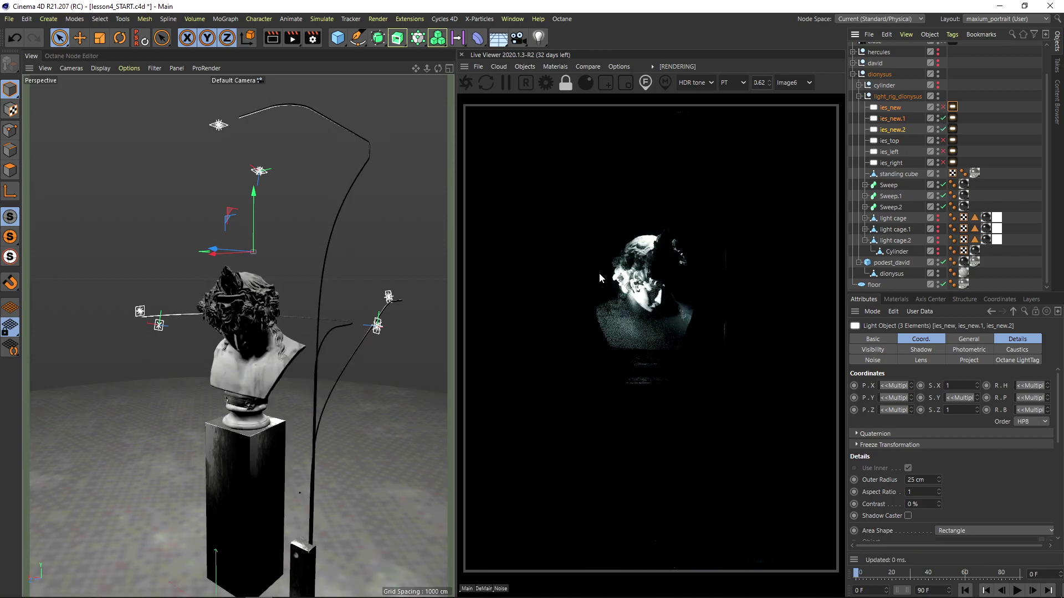
Delete the lights ies_new, ies_new.1 and ies_new.2, and turn on only the original ies_left light.
{"action": "left_click_drag", "start_coordinate": [243, 320], "coordinate": [232, 317], "text": "alt"}
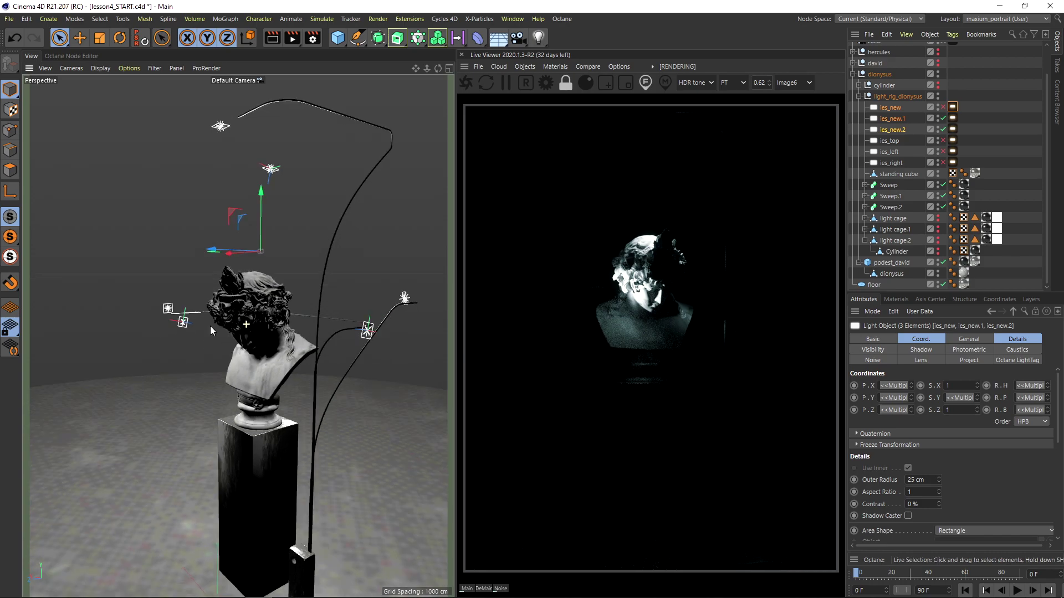
{"action": "right_click_drag", "start_coordinate": [256, 306], "coordinate": [271, 307], "text": "alt"}
{"action": "scroll", "coordinate": [272, 312], "scroll_direction": "down", "scroll_amount": 3}
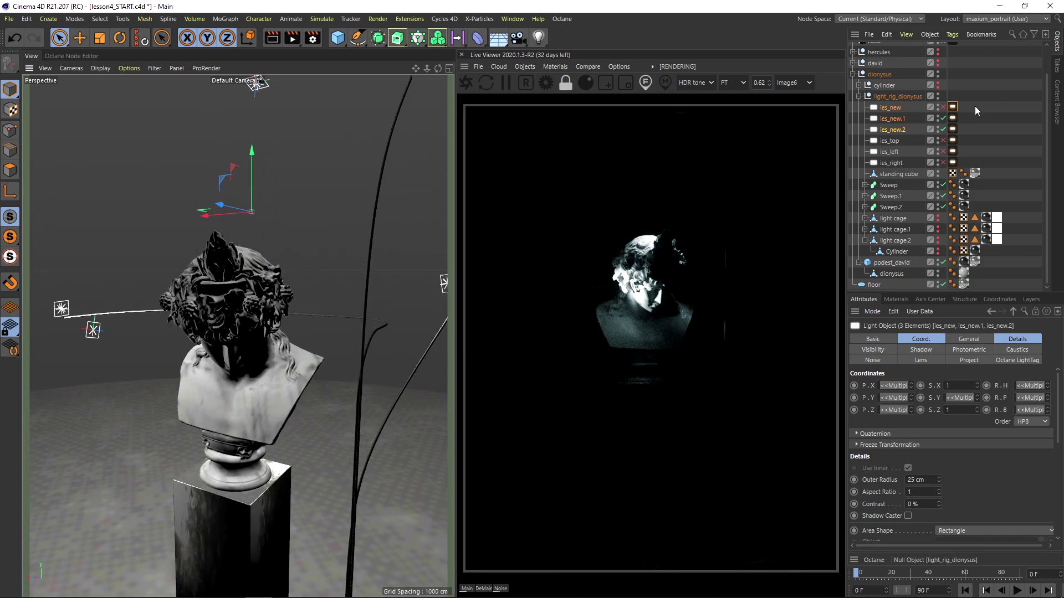
{"action": "left_click_drag", "start_coordinate": [308, 303], "coordinate": [152, 298], "text": "alt"}
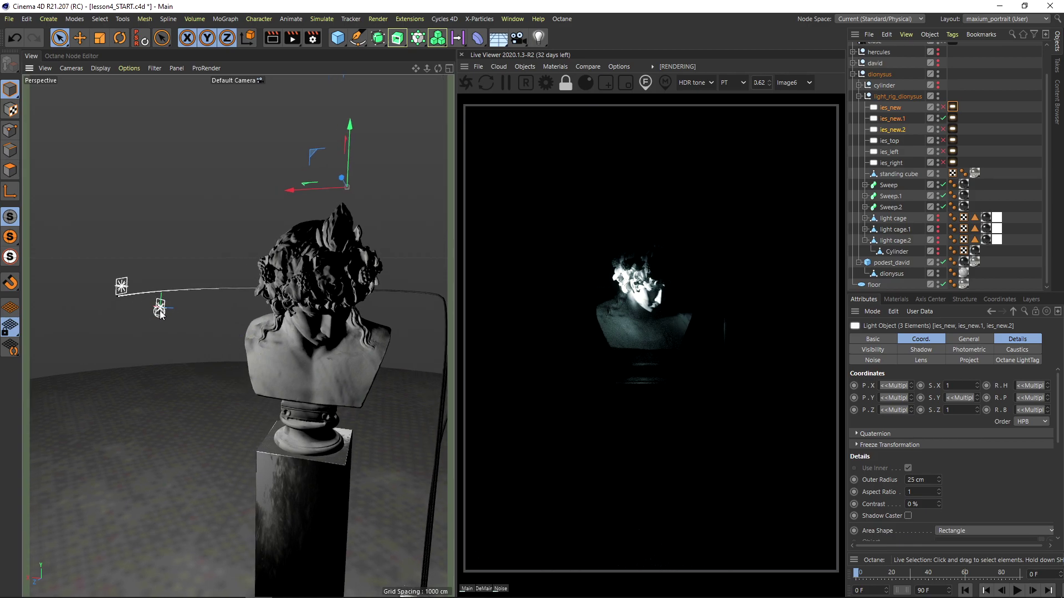
{"action": "scroll", "coordinate": [156, 306], "scroll_direction": "up", "scroll_amount": 2}
{"action": "scroll", "coordinate": [156, 307], "scroll_direction": "down", "scroll_amount": 3}
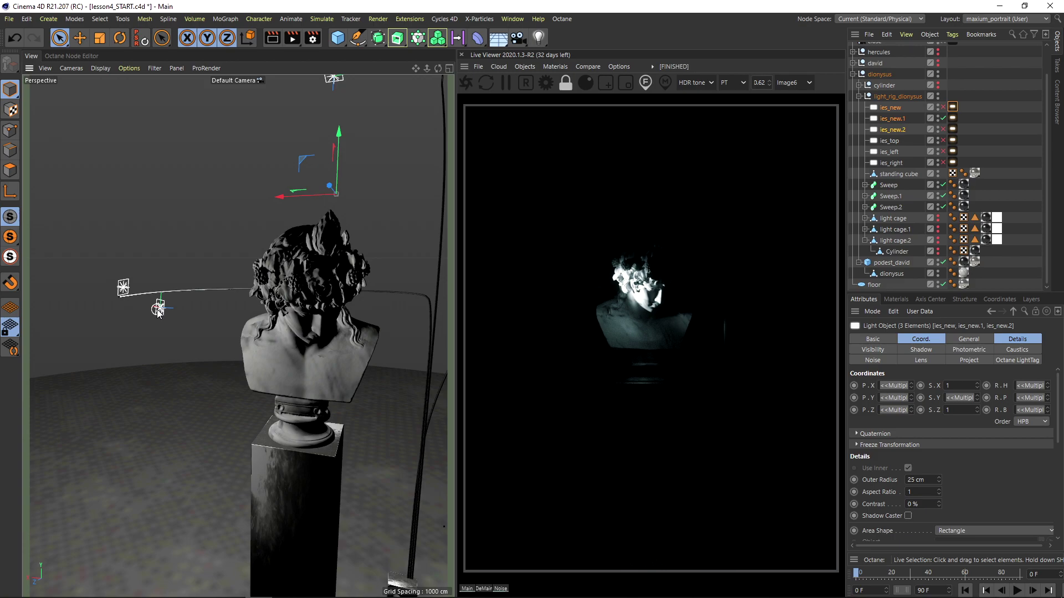
{"action": "left_click_drag", "start_coordinate": [161, 311], "coordinate": [204, 307], "text": "alt"}
{"action": "key", "text": "Delete"}
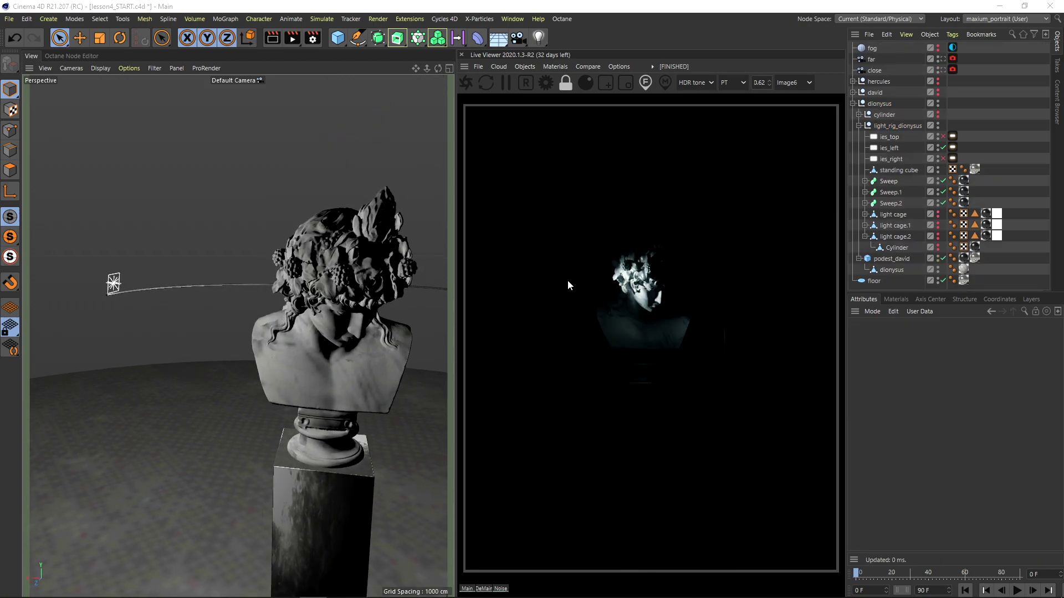
Store the render lit by ies_left in the Live Viewer's render buffer for A/B comparison, and turn ies_left off.
{"action": "left_click", "coordinate": [888, 148]}
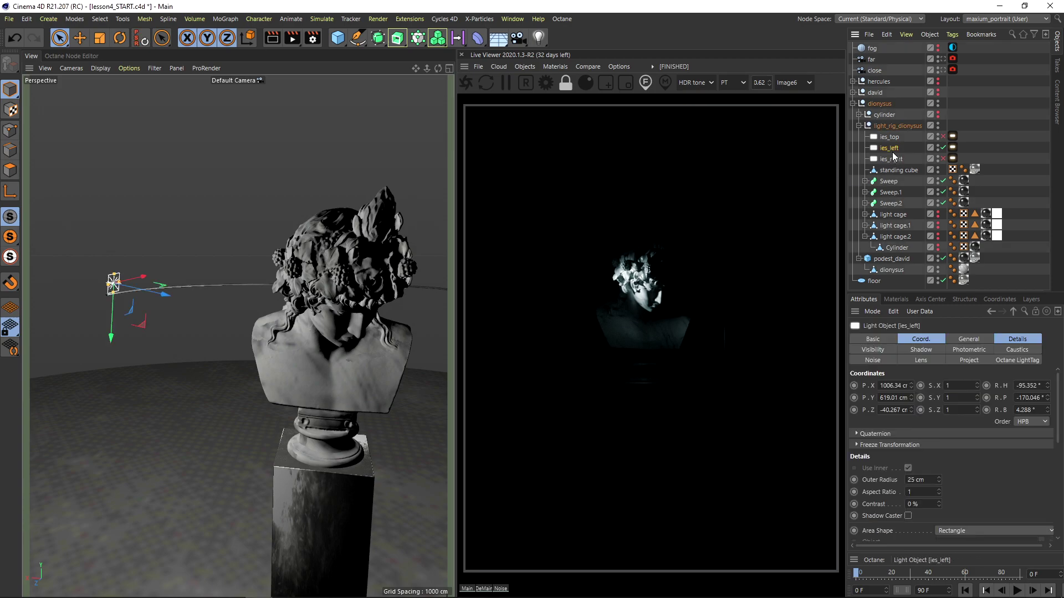
{"action": "left_click", "coordinate": [580, 66]}
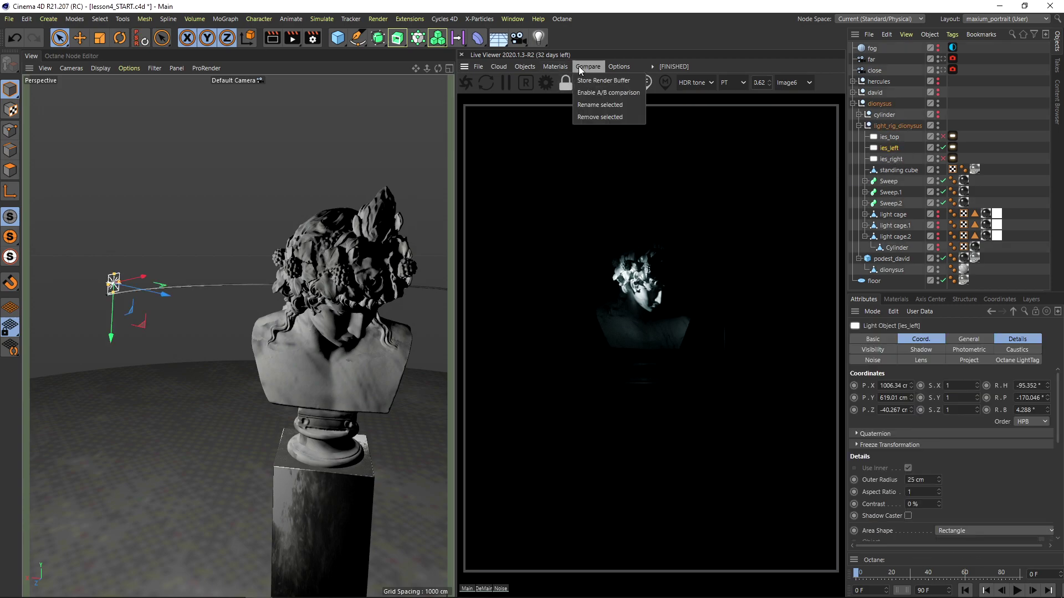
{"action": "left_click", "coordinate": [588, 81]}
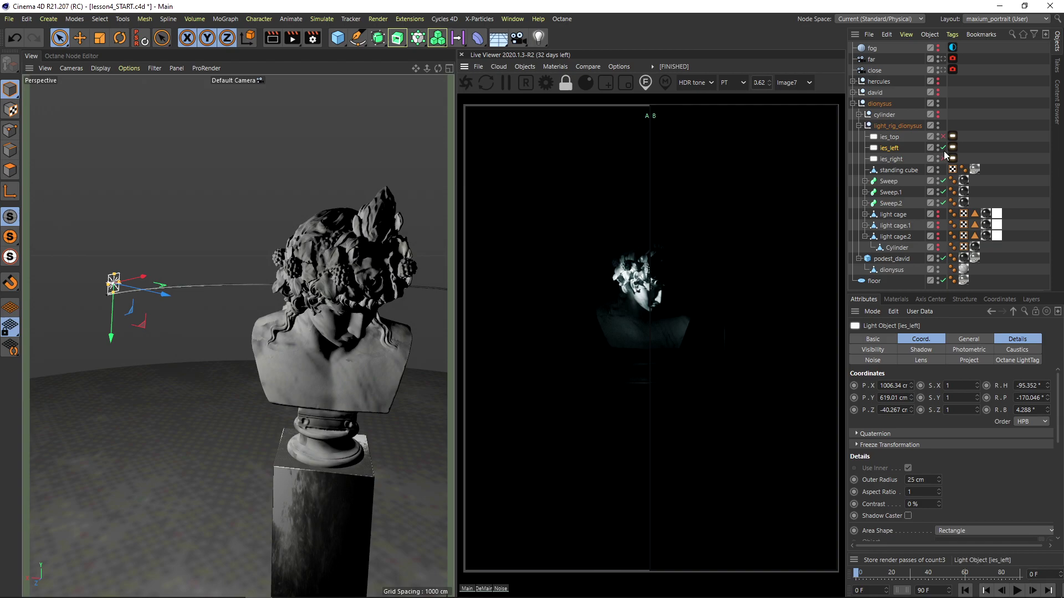
{"action": "left_click", "coordinate": [966, 102]}
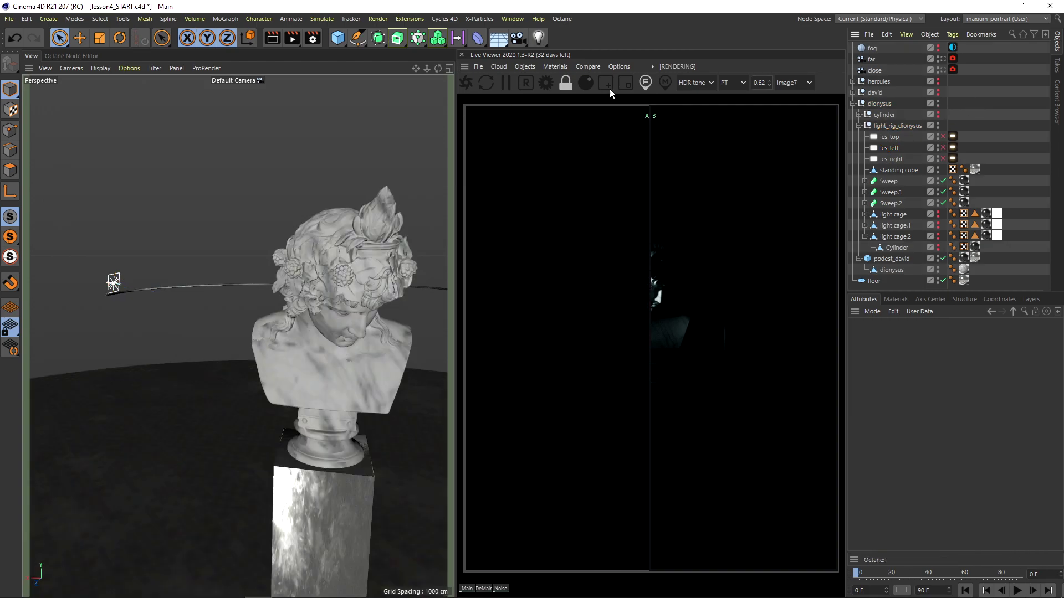
Add an Octane area light and move it up beside the bust, near the ies_left light.
{"action": "left_click", "coordinate": [530, 67]}
{"action": "mouse_move", "coordinate": [541, 118]}
{"action": "left_click", "coordinate": [620, 120]}
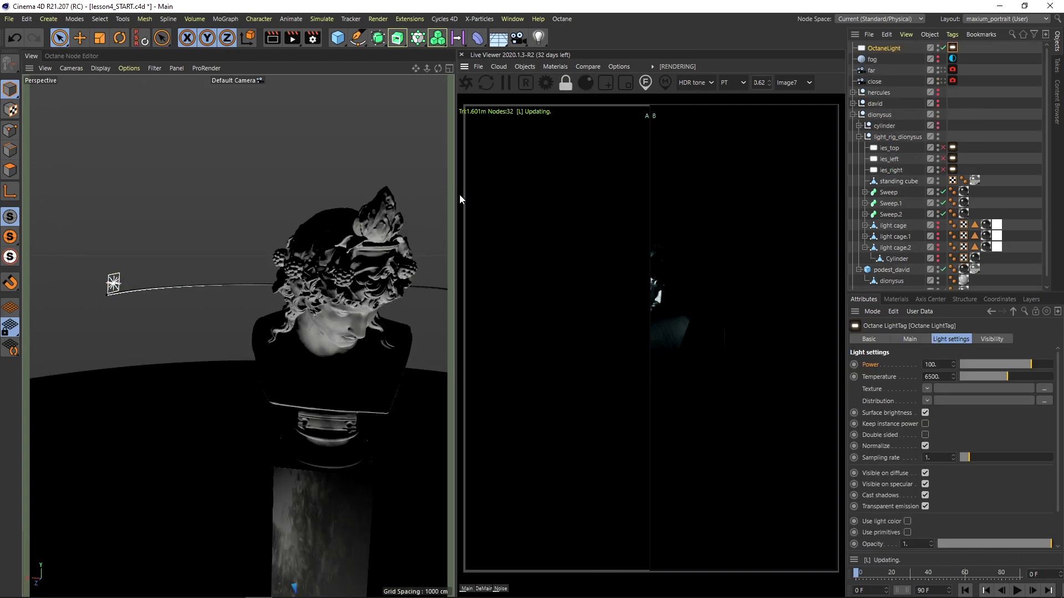
{"action": "scroll", "coordinate": [333, 335], "scroll_direction": "down", "scroll_amount": 5}
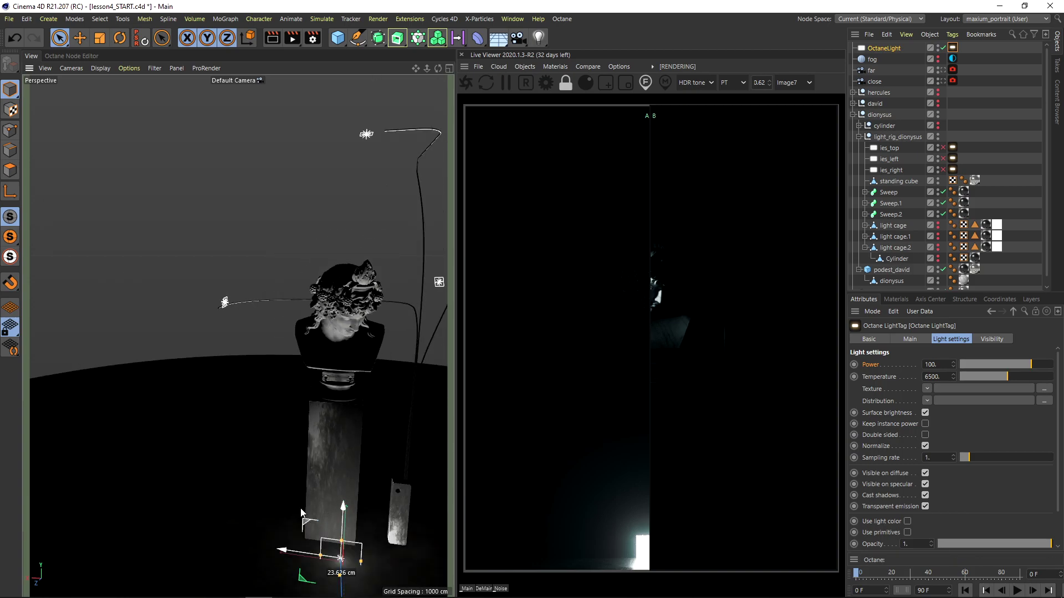
{"action": "left_click_drag", "start_coordinate": [289, 495], "coordinate": [156, 280]}
{"action": "middle_click_drag", "start_coordinate": [155, 279], "coordinate": [171, 286], "text": "alt"}
Rotate the area light to face the bust and align it with the ies_left position.
{"action": "left_click", "coordinate": [119, 37]}
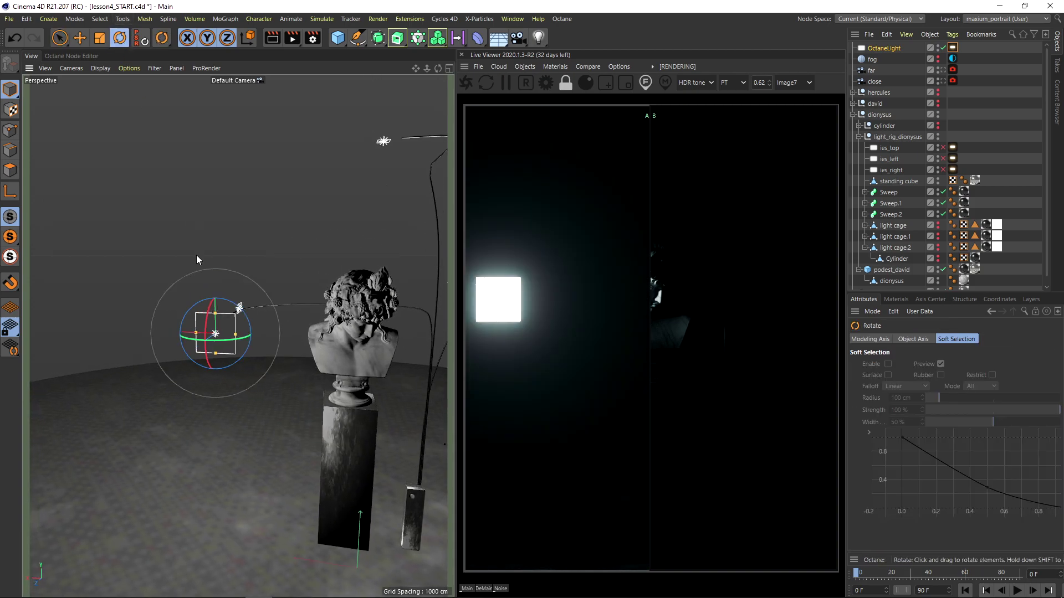
{"action": "left_click_drag", "start_coordinate": [206, 334], "coordinate": [333, 316]}
{"action": "key", "text": "space"}
{"action": "left_click_drag", "start_coordinate": [332, 317], "coordinate": [783, 284], "text": "alt"}
{"action": "scroll", "coordinate": [267, 291], "scroll_direction": "up", "scroll_amount": 3}
{"action": "scroll", "coordinate": [280, 301], "scroll_direction": "up", "scroll_amount": 4}
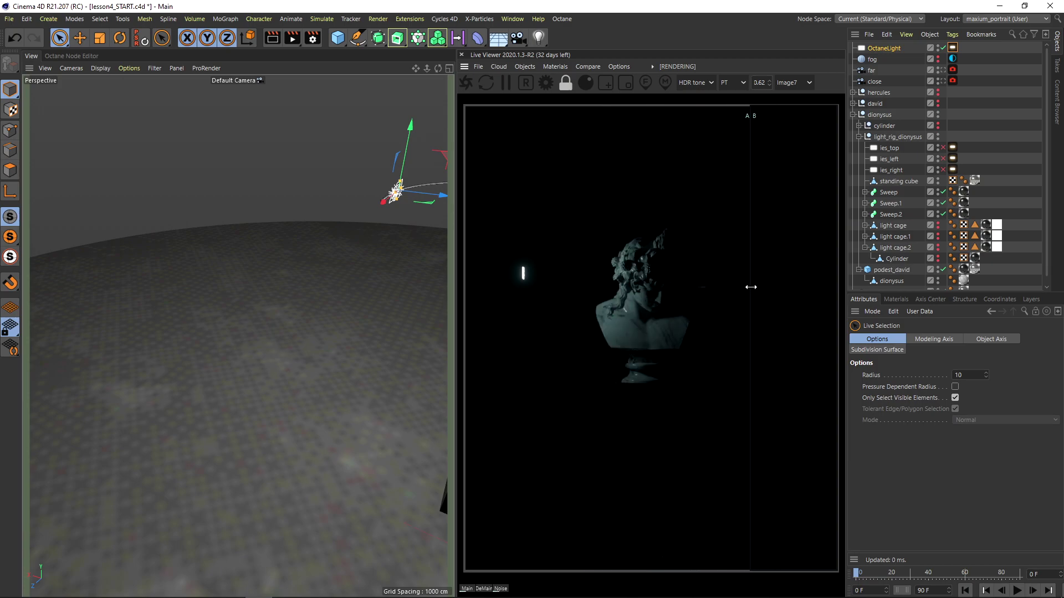
Set the power in the area light's Octane light tag to 300 and then to 400.
{"action": "left_click", "coordinate": [953, 47]}
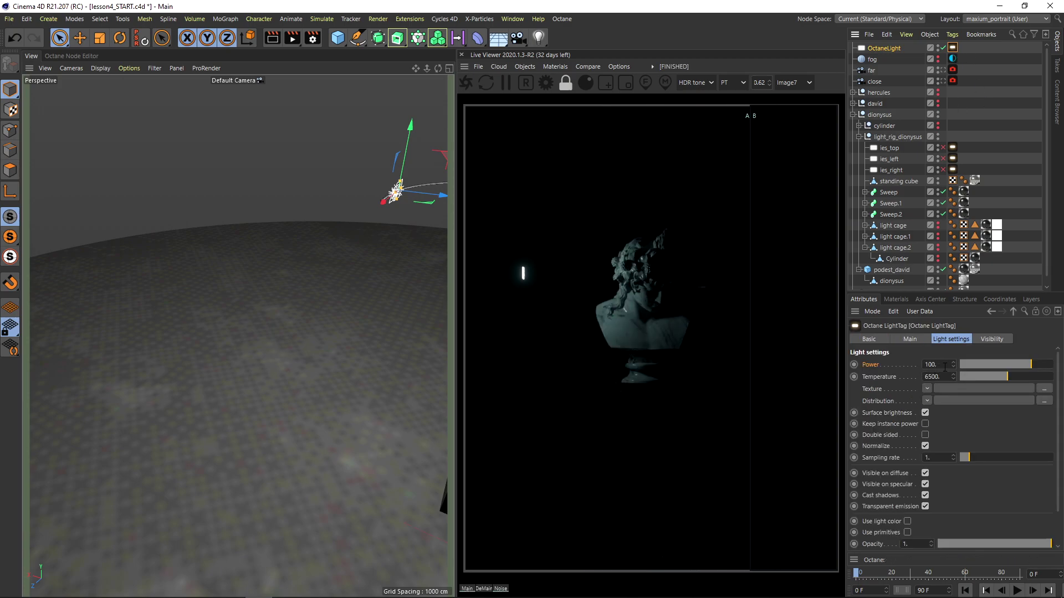
{"action": "type", "text": "300"}
{"action": "key", "text": "Return"}
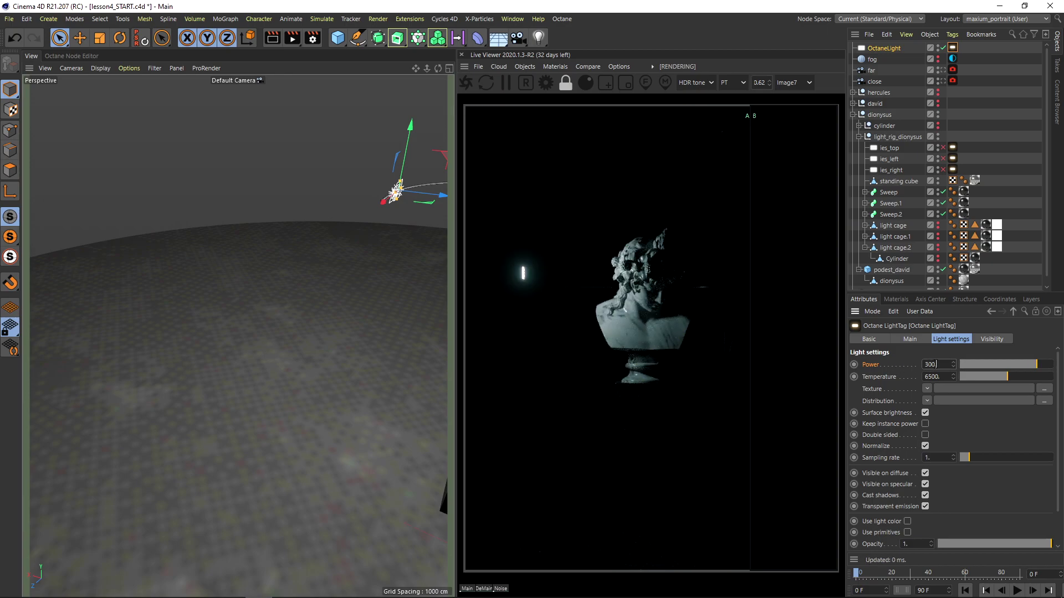
{"action": "type", "text": "400"}
{"action": "key", "text": "Return"}
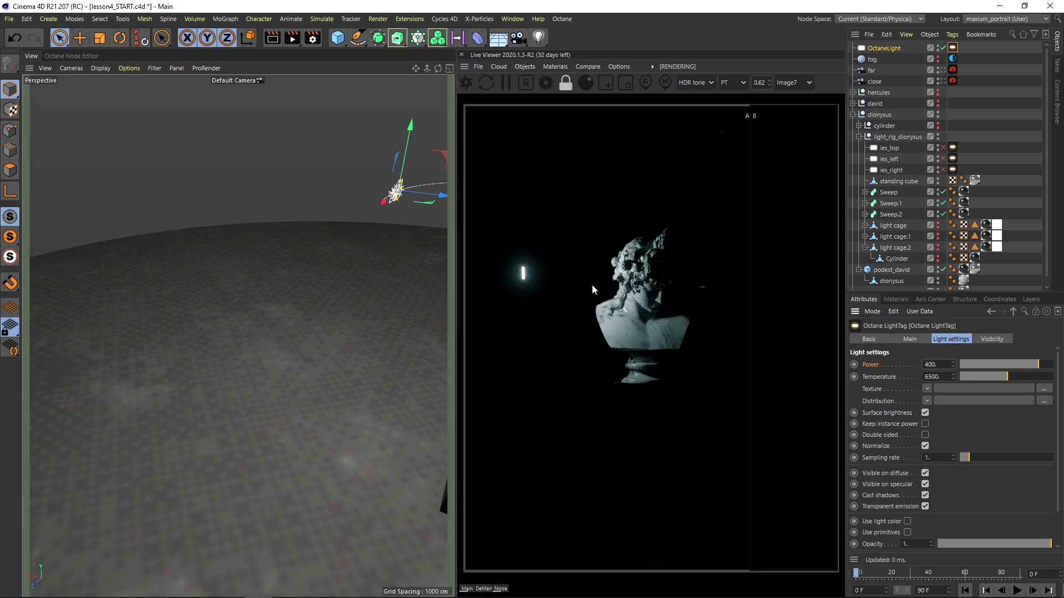
Sweep the A/B divider across the bust to compare the area light render with the stored IES render.
{"action": "left_click_drag", "start_coordinate": [749, 299], "coordinate": [542, 301]}
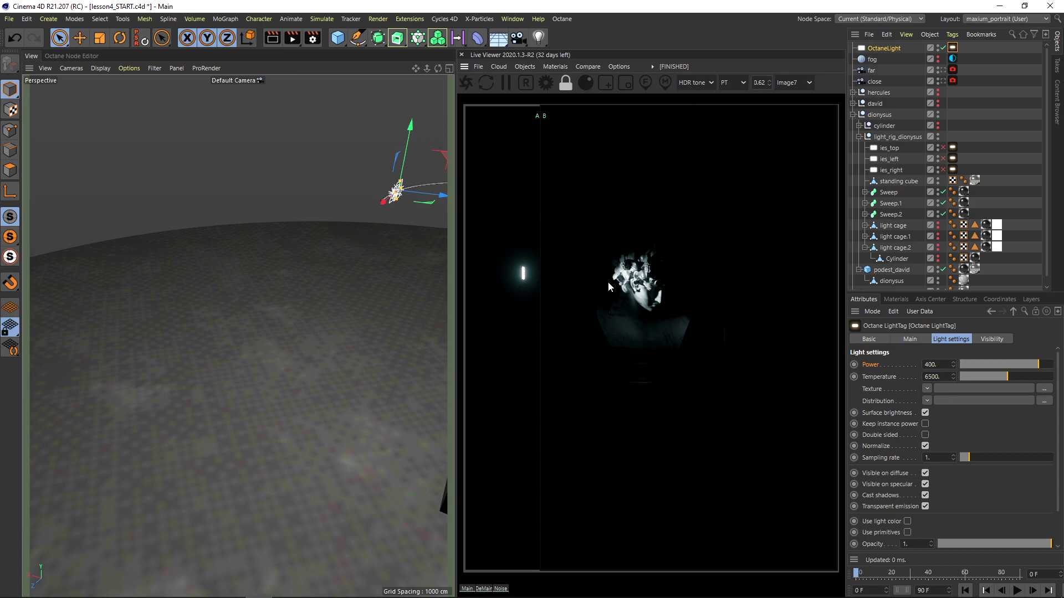
{"action": "left_click_drag", "start_coordinate": [541, 273], "coordinate": [709, 261]}
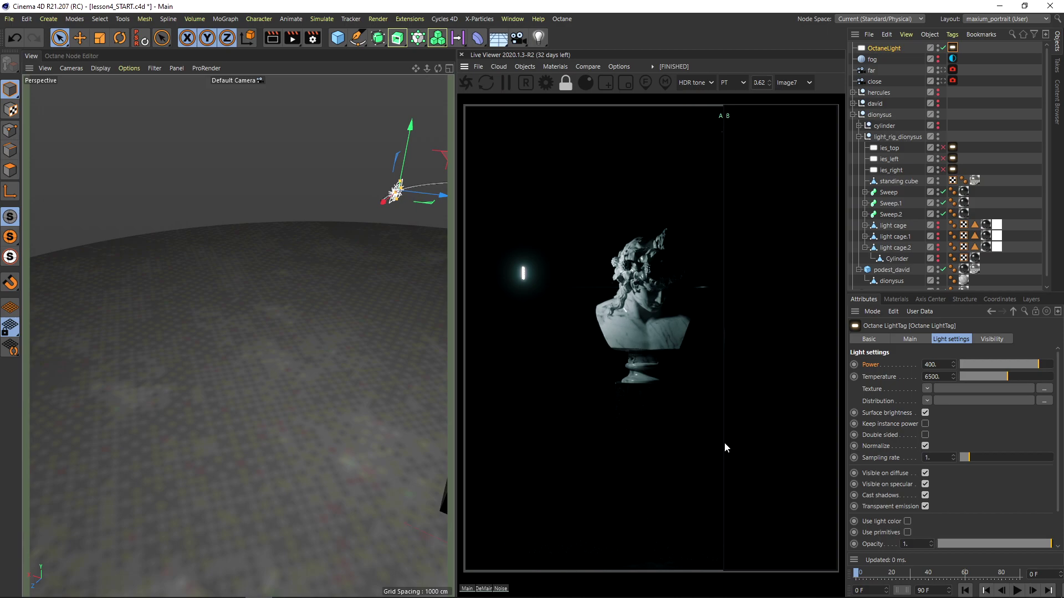
{"action": "left_click_drag", "start_coordinate": [725, 442], "coordinate": [739, 437]}
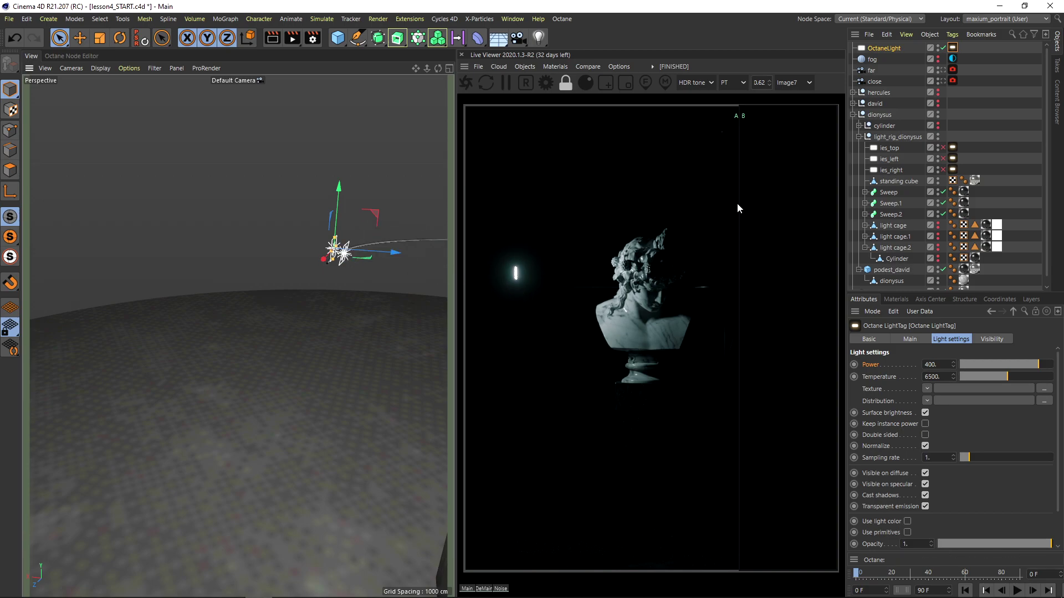
{"action": "left_click_drag", "start_coordinate": [736, 208], "coordinate": [510, 277]}
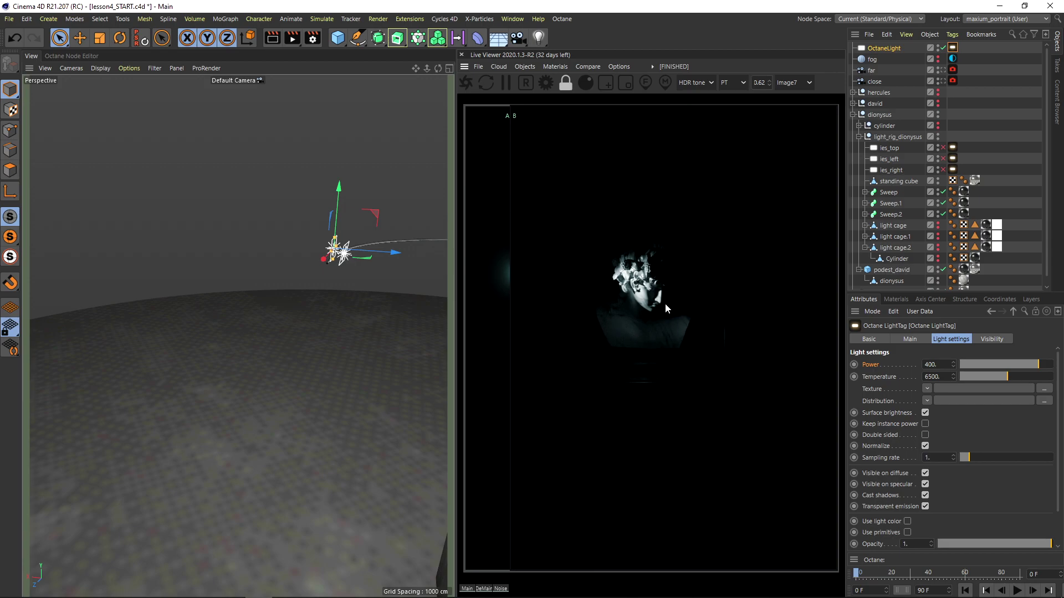
{"action": "left_click_drag", "start_coordinate": [507, 277], "coordinate": [536, 283]}
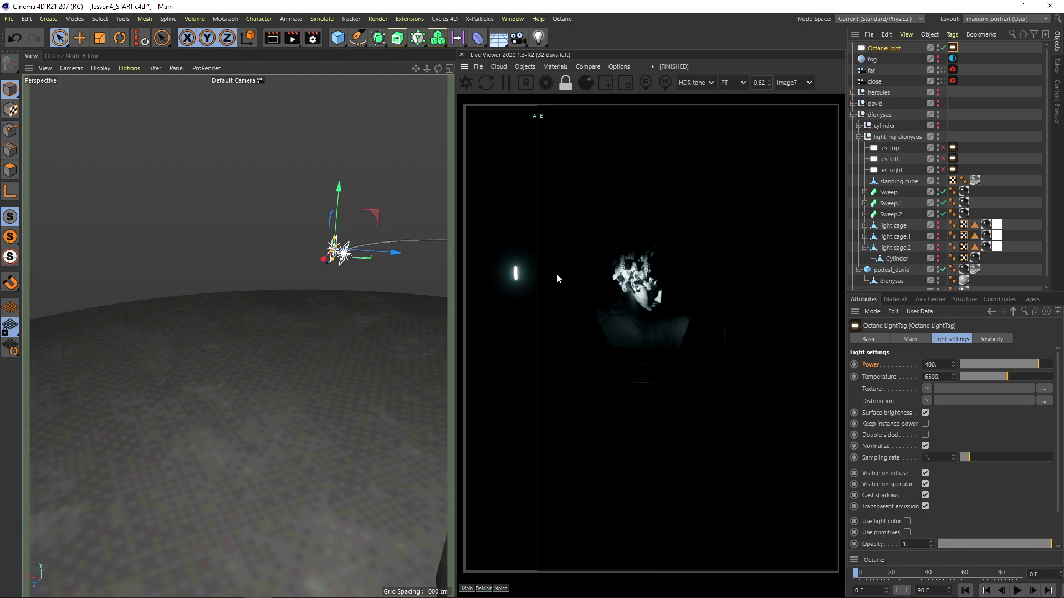
{"action": "left_click_drag", "start_coordinate": [544, 268], "coordinate": [724, 257]}
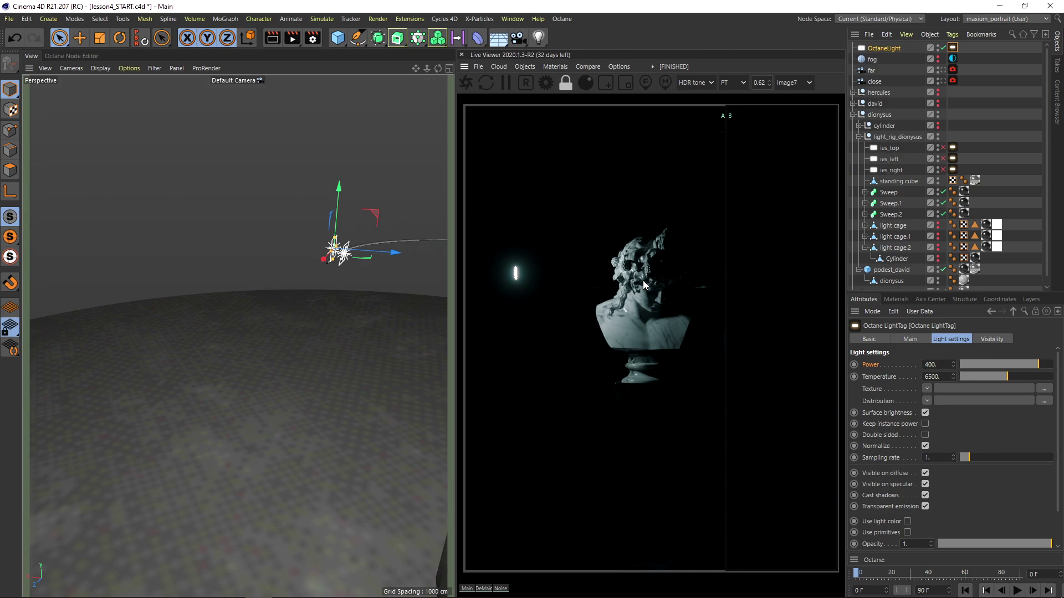
Delete the area light and leave nothing selected in the scene.
{"action": "key", "text": "Delete"}
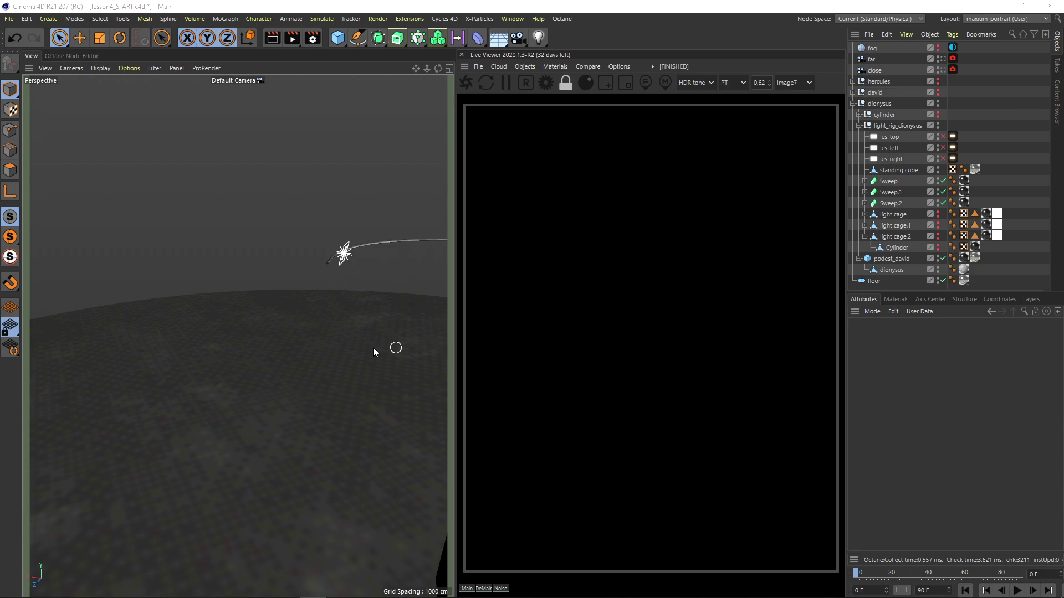
{"action": "left_click", "coordinate": [290, 369]}
{"action": "right_click_drag", "start_coordinate": [353, 351], "coordinate": [308, 371], "text": "alt"}
{"action": "middle_click_drag", "start_coordinate": [307, 372], "coordinate": [244, 348], "text": "alt"}
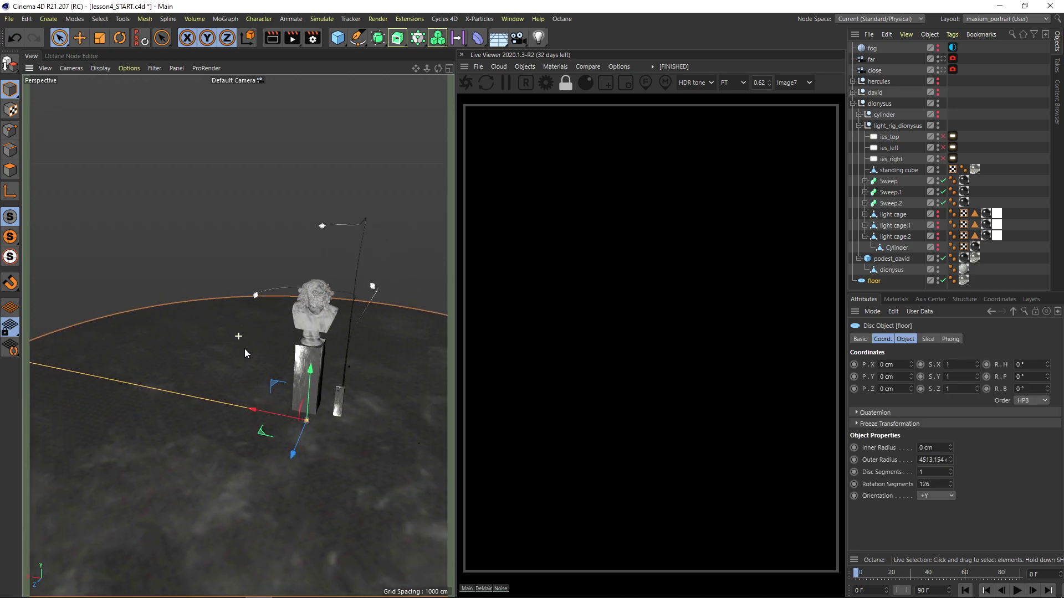
{"action": "key", "text": "ctrl+shift+a"}
Add an Octane IES light, move it beside the bust near ies_left and rotate it toward the statue.
{"action": "left_click", "coordinate": [525, 67]}
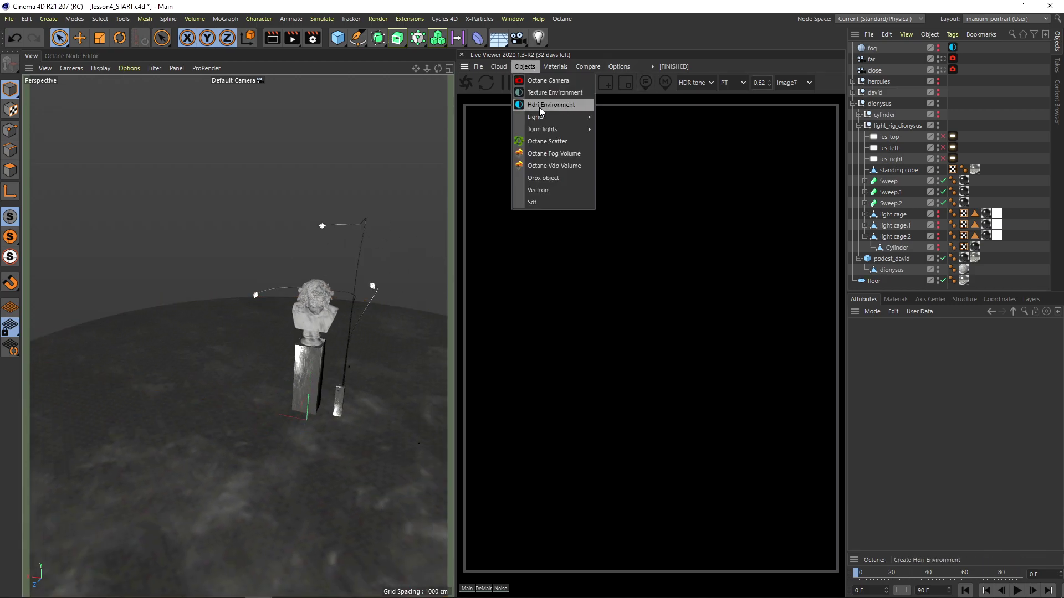
{"action": "mouse_move", "coordinate": [540, 117]}
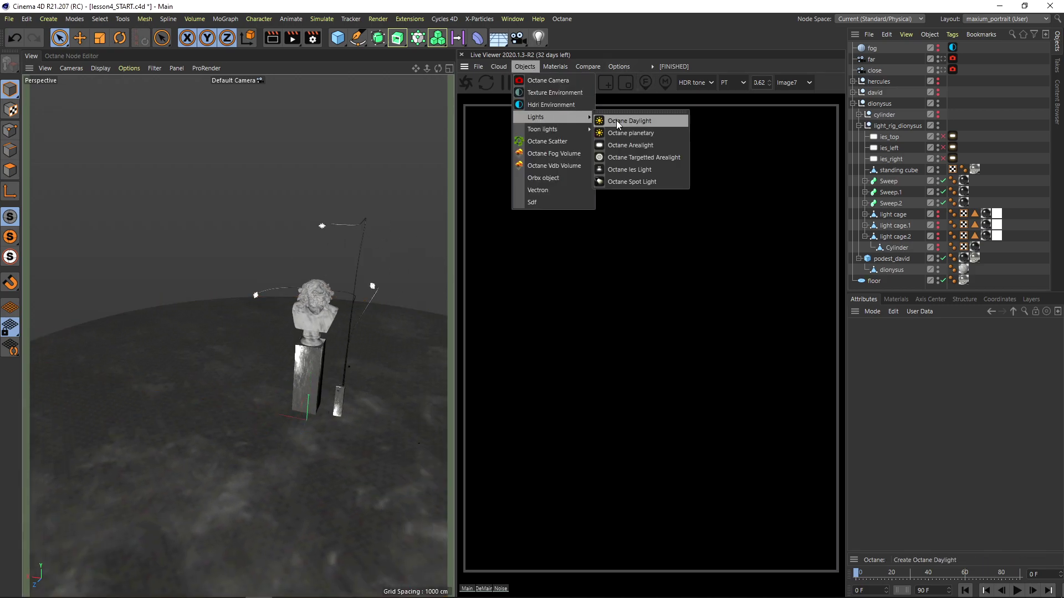
{"action": "left_click", "coordinate": [637, 171]}
{"action": "left_click_drag", "start_coordinate": [311, 381], "coordinate": [273, 332]}
{"action": "left_click_drag", "start_coordinate": [280, 294], "coordinate": [252, 278]}
{"action": "key", "text": "r"}
{"action": "left_click_drag", "start_coordinate": [316, 309], "coordinate": [349, 308], "text": "alt"}
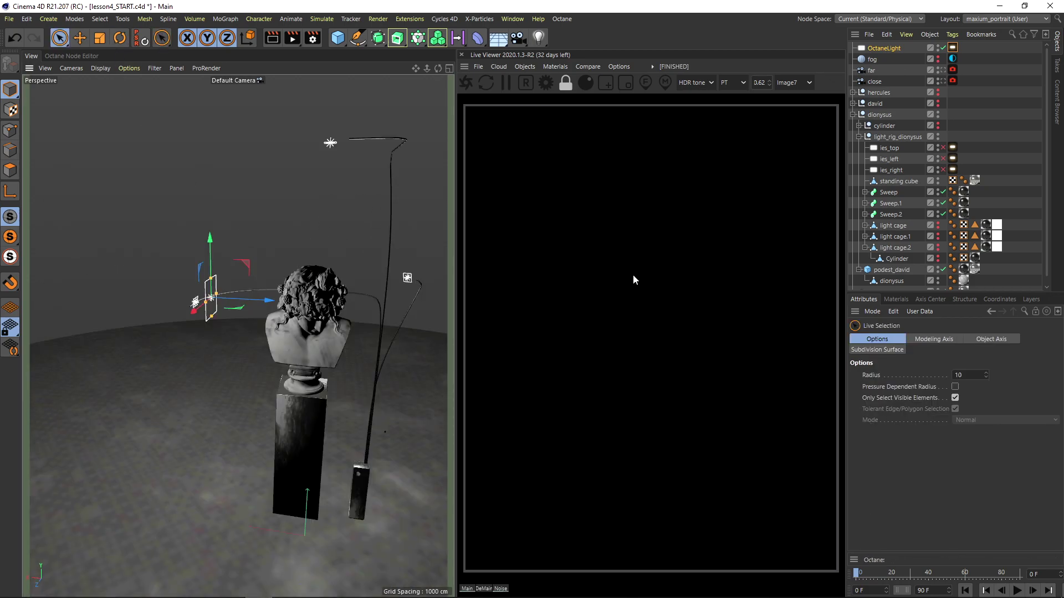
Open the image texture shader in the distribution slot of the new IES light's Octane tag, at its file name.
{"action": "left_click", "coordinate": [952, 48]}
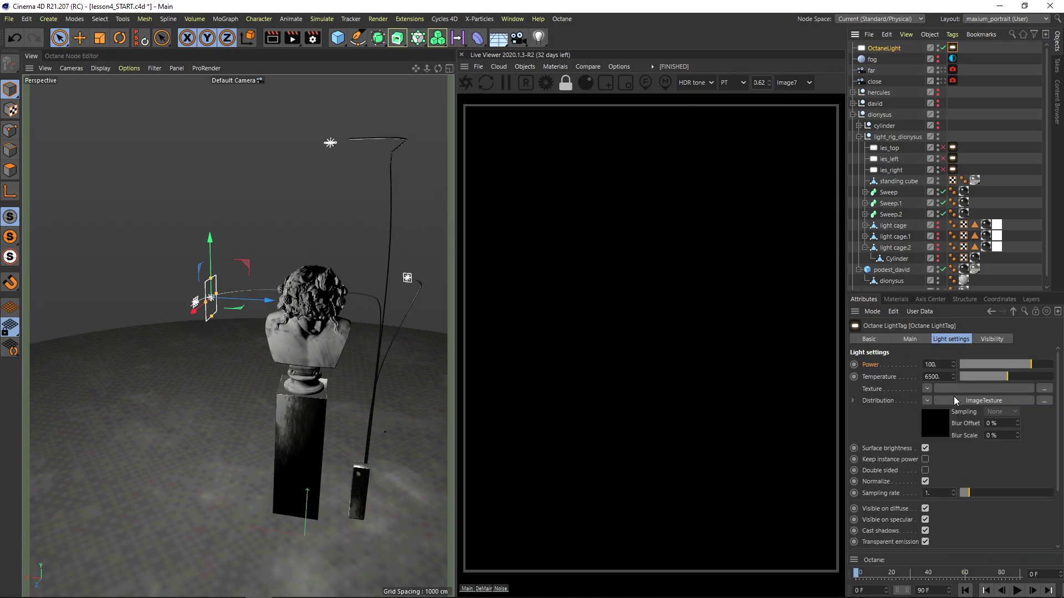
{"action": "left_click", "coordinate": [974, 402]}
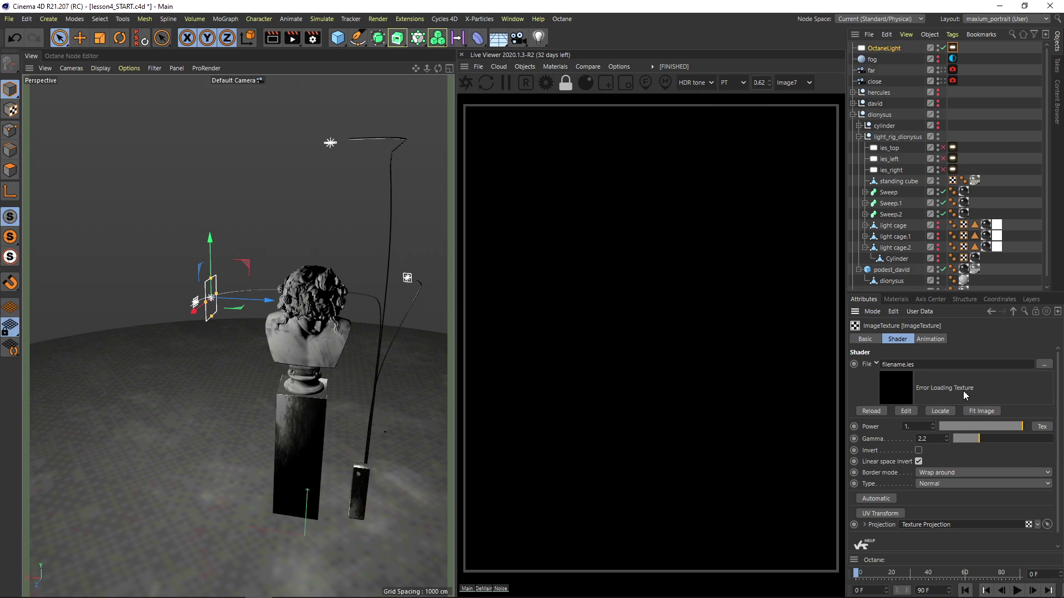
{"action": "left_click_drag", "start_coordinate": [913, 364], "coordinate": [900, 364]}
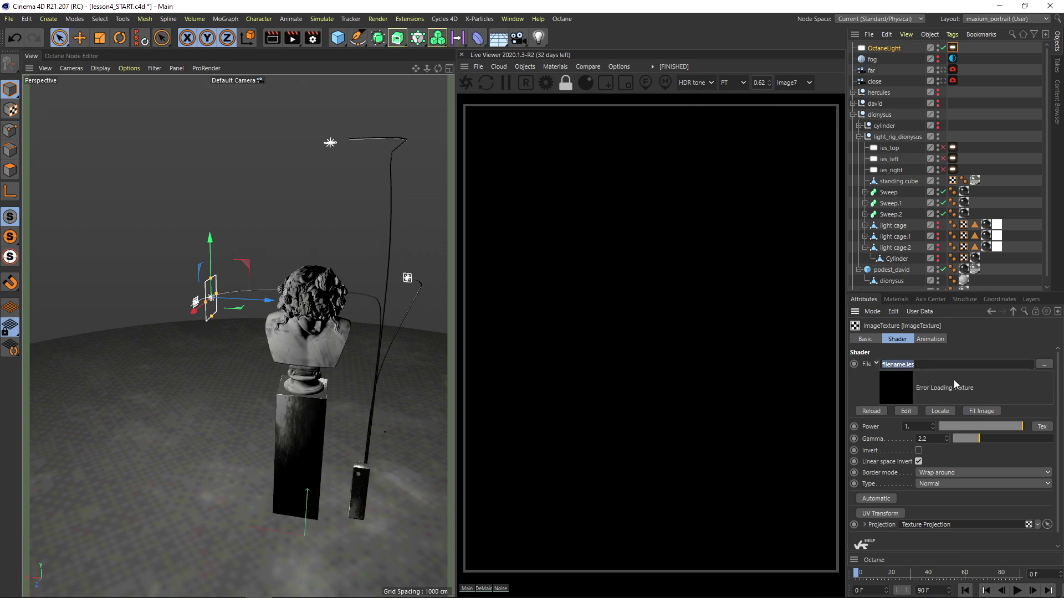
Switch to the browser and review LeoMoon Studios' IES Lights Pack page down to its free download.
{"action": "mouse_move", "coordinate": [328, 596]}
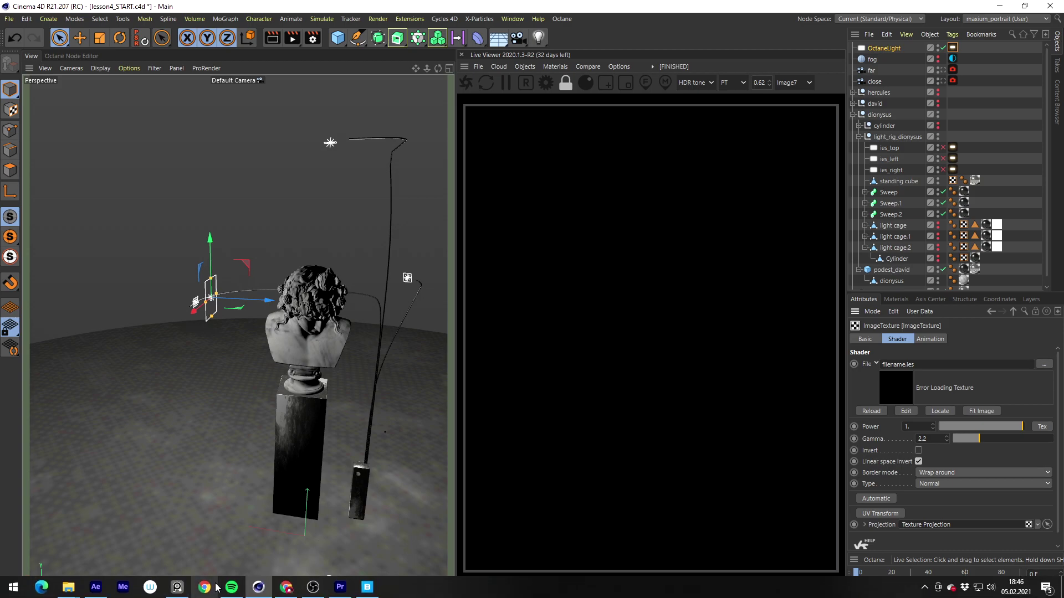
{"action": "left_click", "coordinate": [286, 587]}
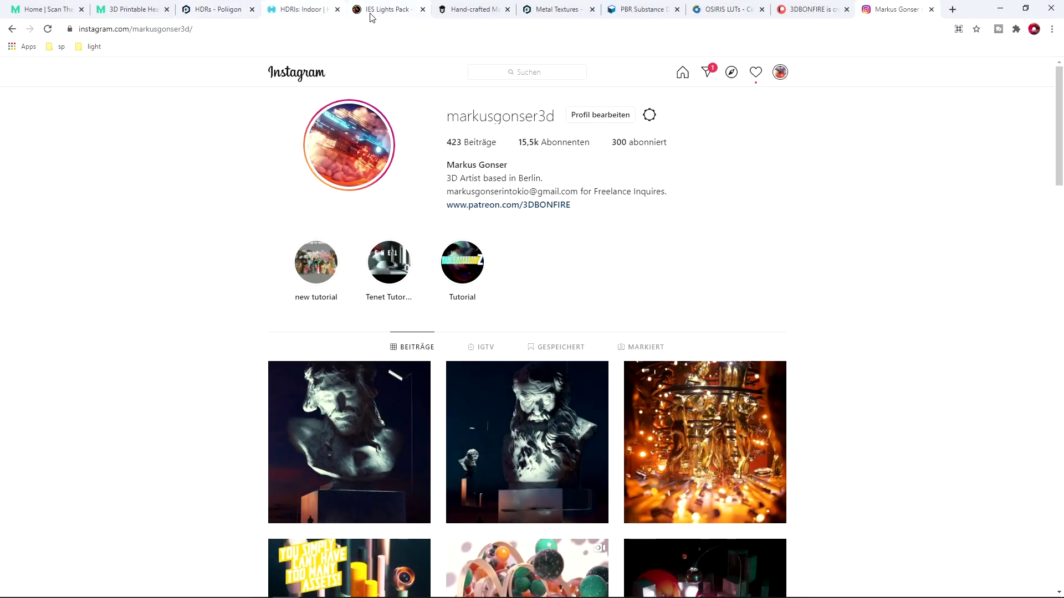
{"action": "left_click", "coordinate": [387, 10]}
{"action": "scroll", "coordinate": [579, 284], "scroll_direction": "down", "scroll_amount": 4}
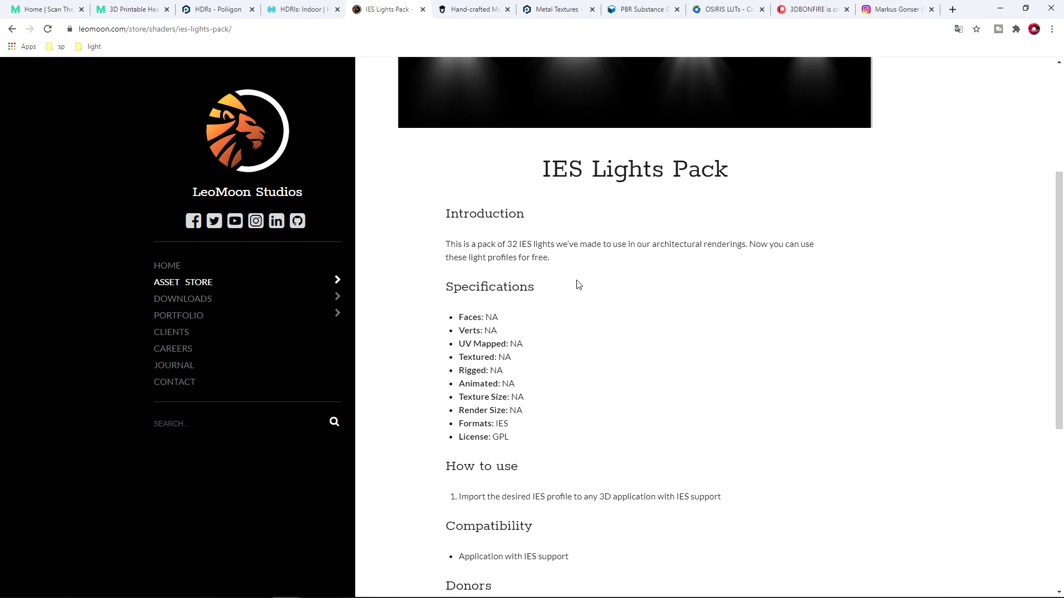
{"action": "scroll", "coordinate": [596, 318], "scroll_direction": "down", "scroll_amount": 6}
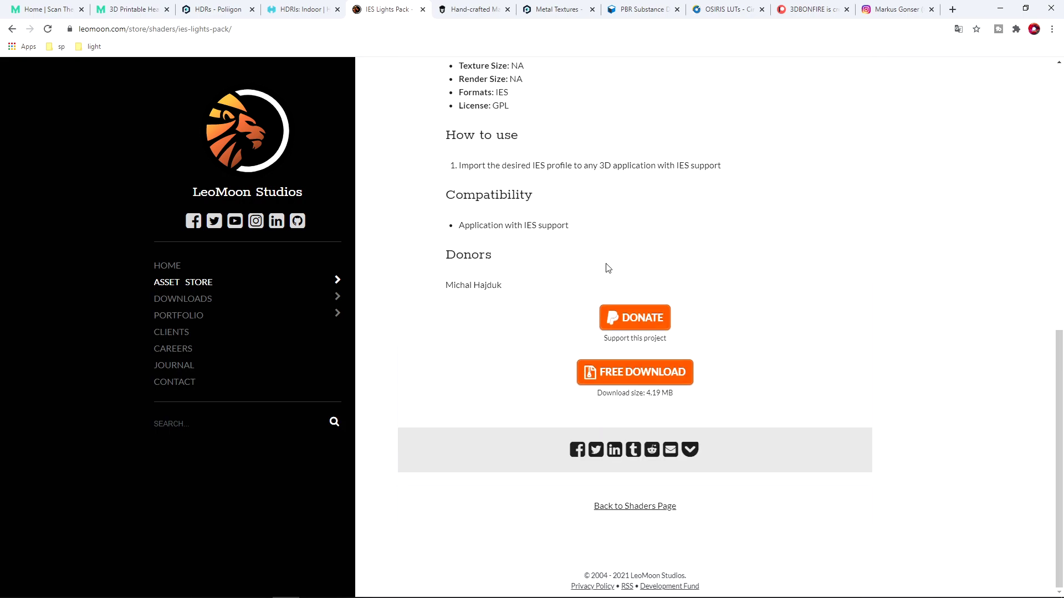
{"action": "scroll", "coordinate": [608, 269], "scroll_direction": "up", "scroll_amount": 3}
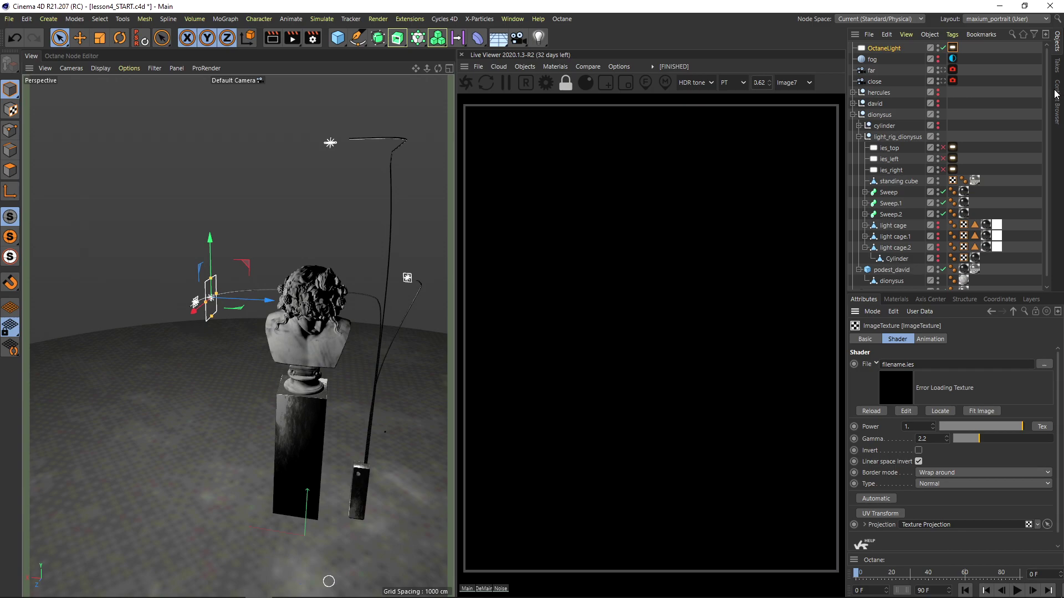
Load defined-diffuse.ies as the light's distribution file without copying it into the project, and move the light farther from the bust.
{"action": "left_click", "coordinate": [1056, 96]}
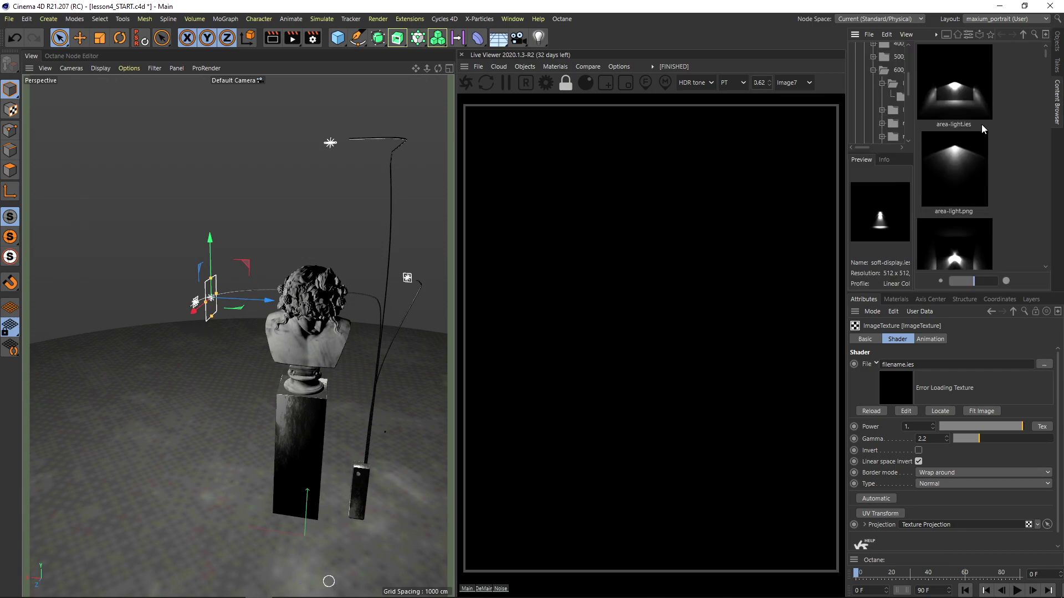
{"action": "scroll", "coordinate": [898, 95], "scroll_direction": "up", "scroll_amount": 3}
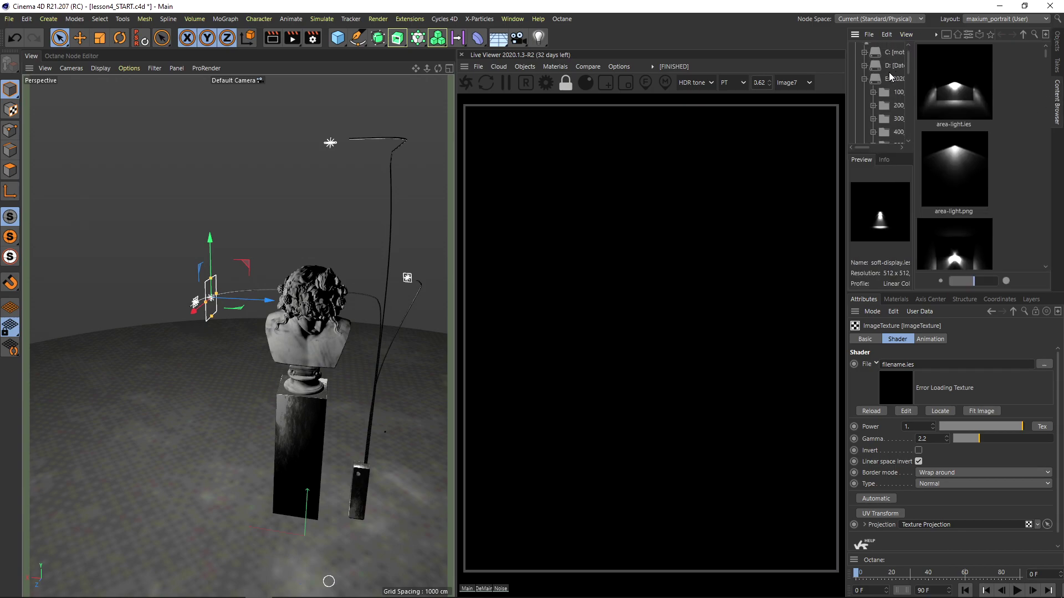
{"action": "scroll", "coordinate": [903, 67], "scroll_direction": "down", "scroll_amount": 1}
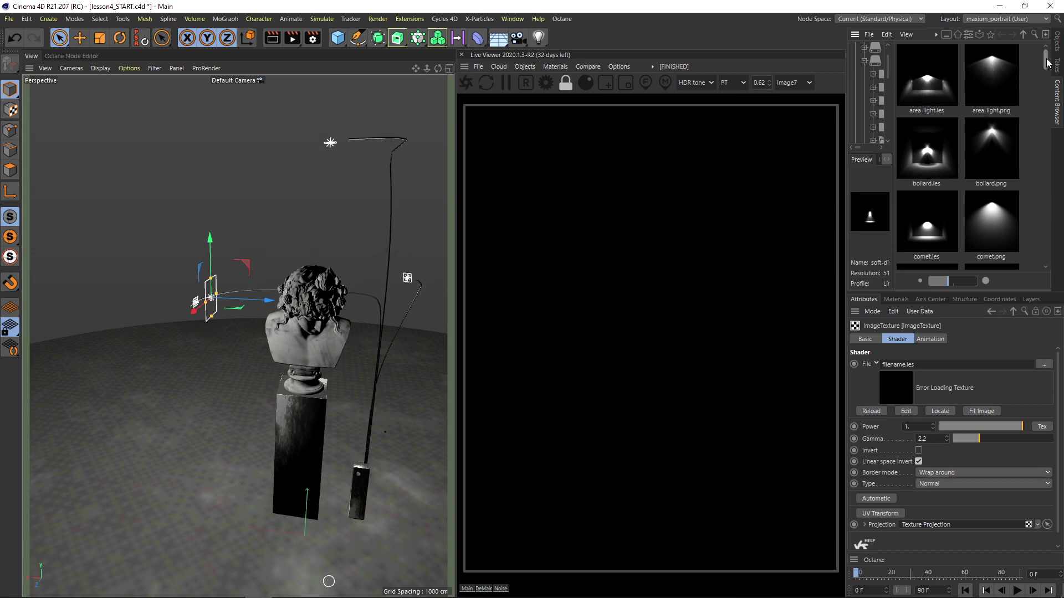
{"action": "left_click_drag", "start_coordinate": [1045, 68], "coordinate": [1044, 95]}
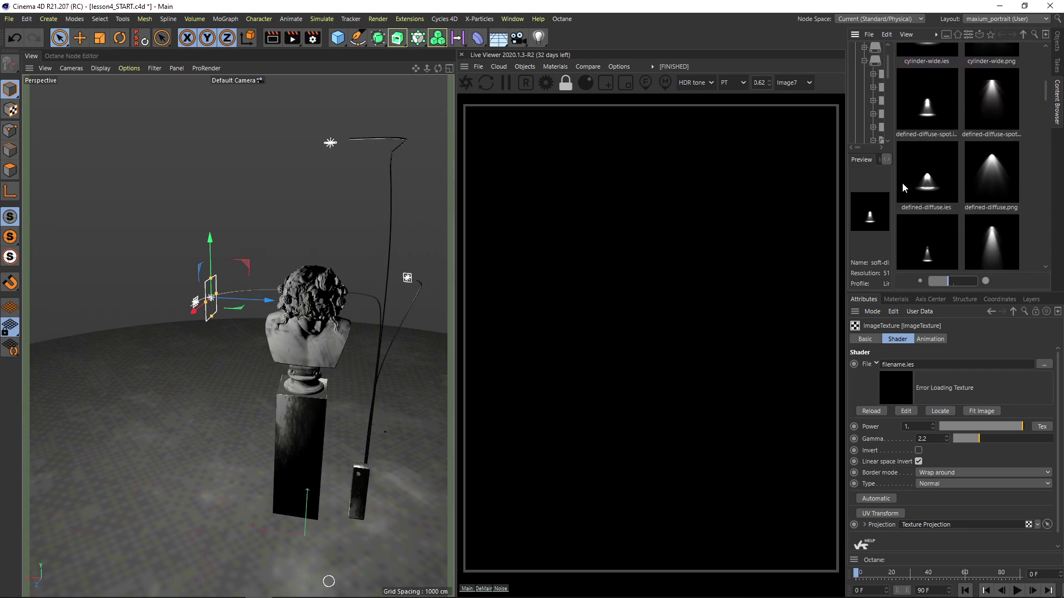
{"action": "left_click_drag", "start_coordinate": [919, 187], "coordinate": [931, 366]}
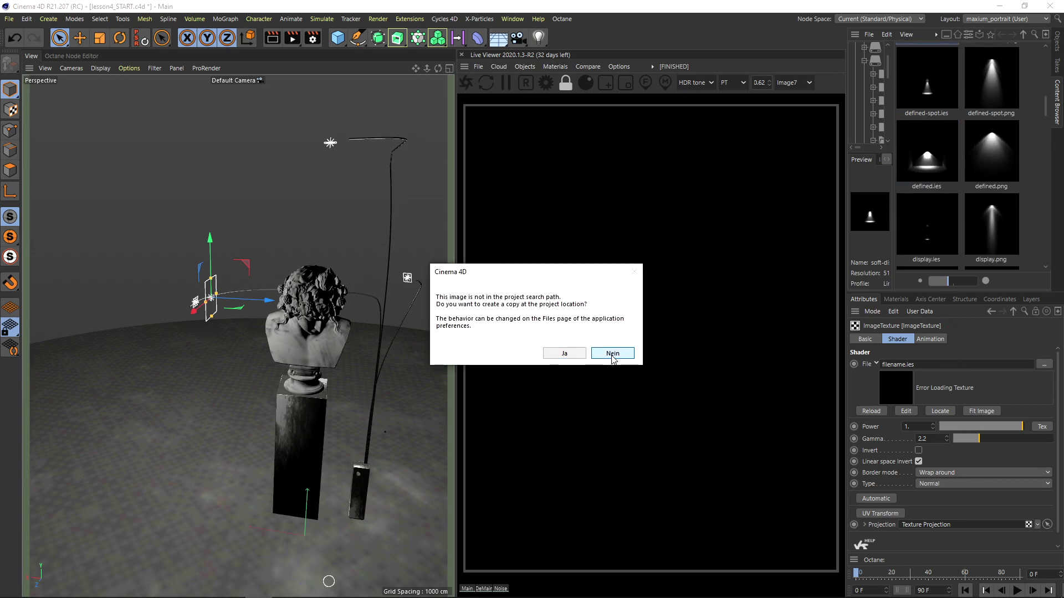
{"action": "left_click", "coordinate": [610, 352]}
{"action": "left_click_drag", "start_coordinate": [267, 301], "coordinate": [236, 304]}
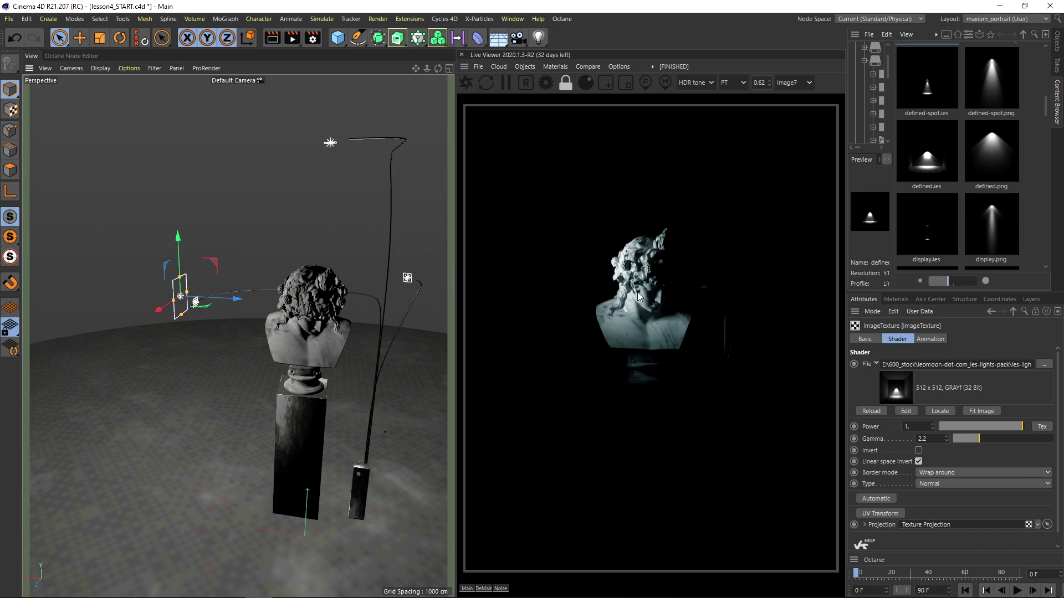
Replace the light's distribution profile with star.ies and then with tight-focused.ies, keeping the files outside the project.
{"action": "scroll", "coordinate": [921, 229], "scroll_direction": "down", "scroll_amount": 5}
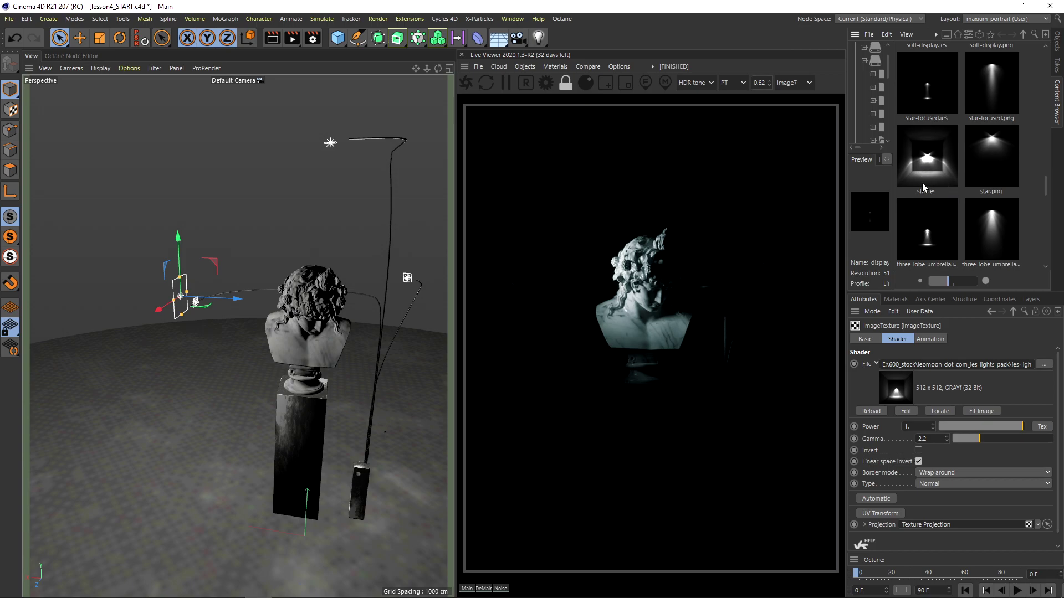
{"action": "left_click_drag", "start_coordinate": [926, 168], "coordinate": [935, 366]}
{"action": "left_click", "coordinate": [612, 353]}
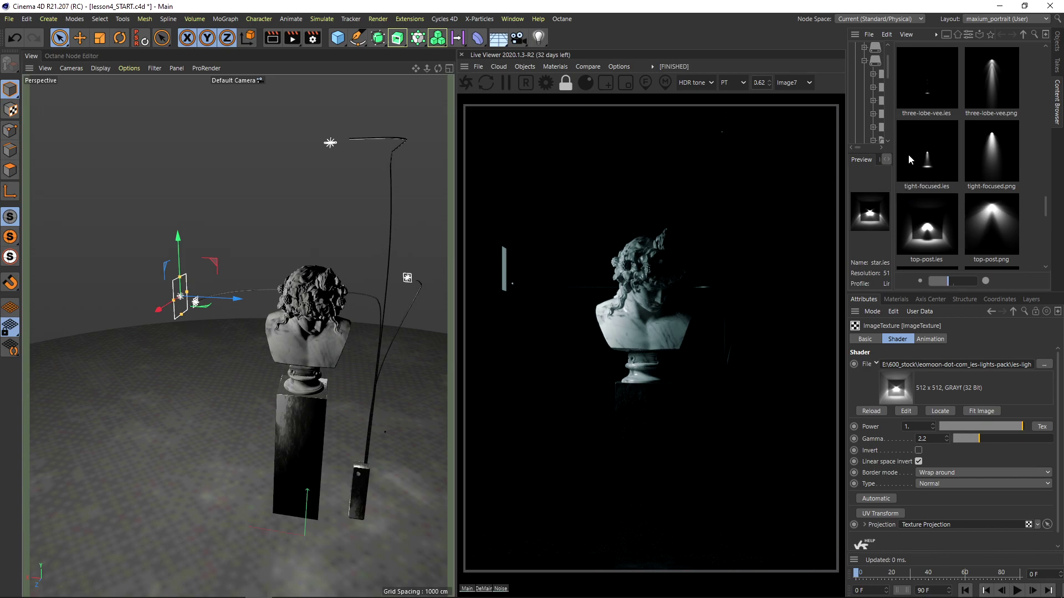
{"action": "left_click_drag", "start_coordinate": [929, 173], "coordinate": [945, 368]}
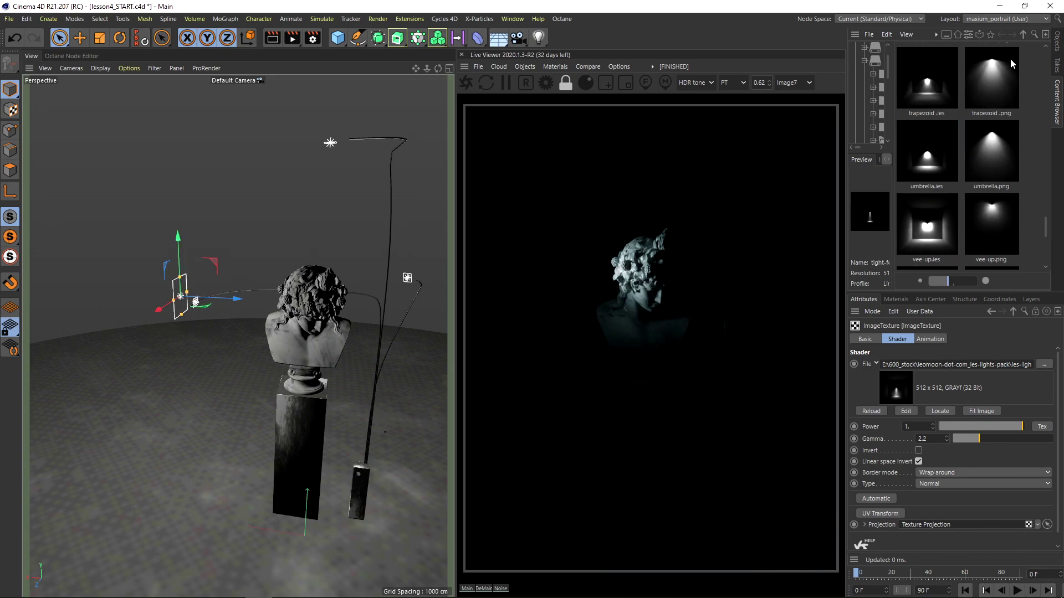
{"action": "left_click", "coordinate": [1056, 44]}
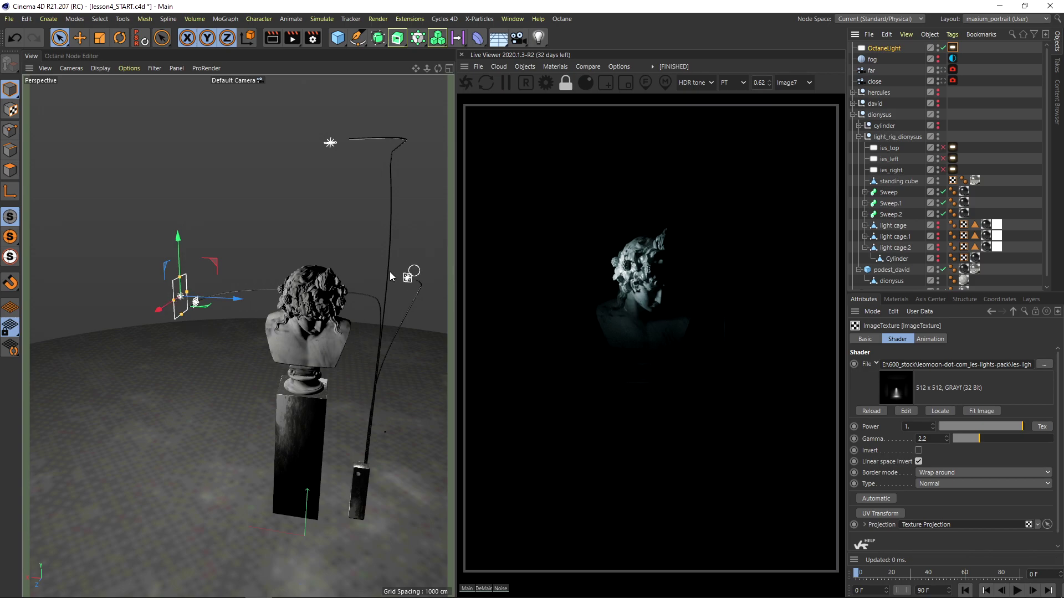
Set the IES light's area Size X and Size Y to 1 cm.
{"action": "left_click_drag", "start_coordinate": [928, 292], "coordinate": [927, 262]}
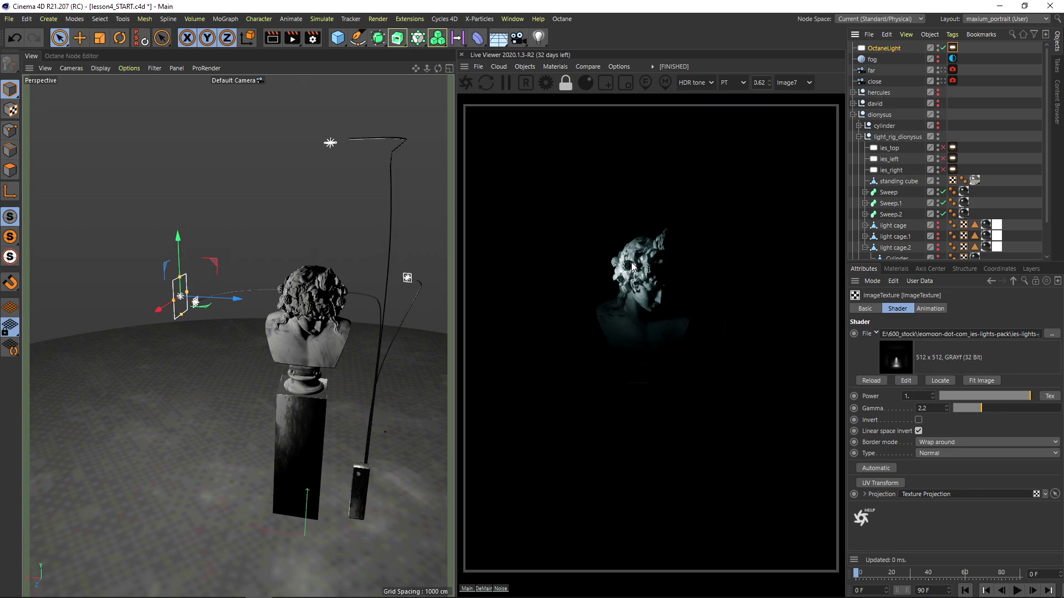
{"action": "left_click", "coordinate": [952, 48]}
{"action": "left_click", "coordinate": [890, 49]}
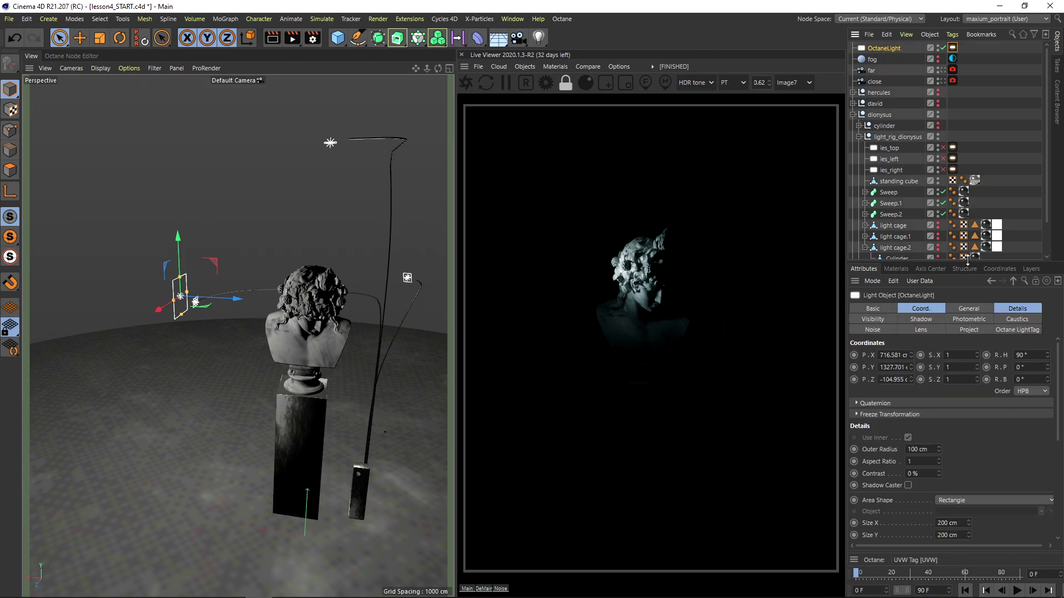
{"action": "left_click_drag", "start_coordinate": [971, 263], "coordinate": [971, 208]}
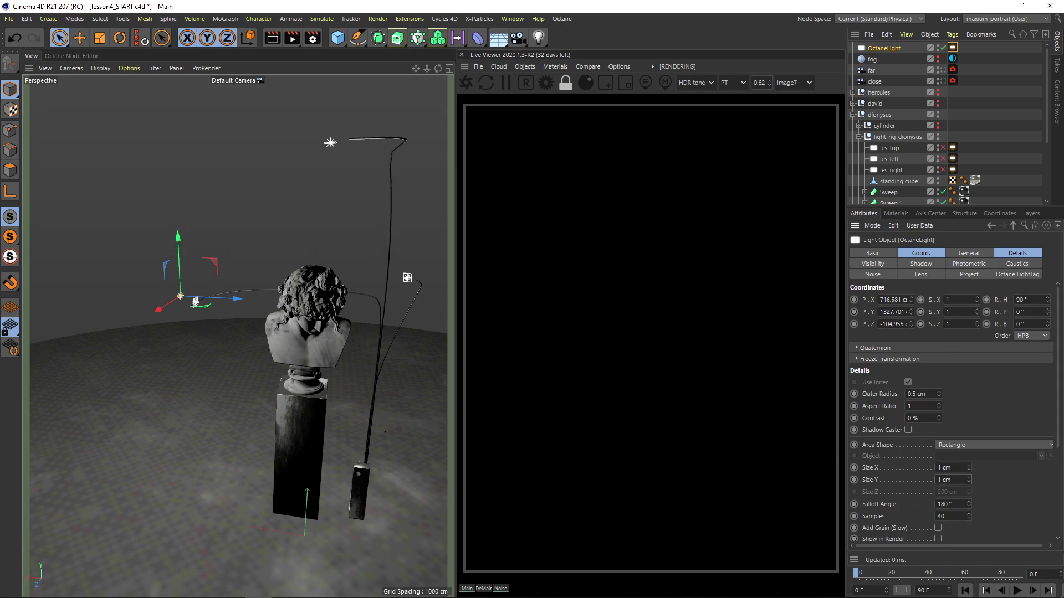
Disable Surface brightness in the light's Octane tag and set its power to 1000.
{"action": "left_click", "coordinate": [952, 48]}
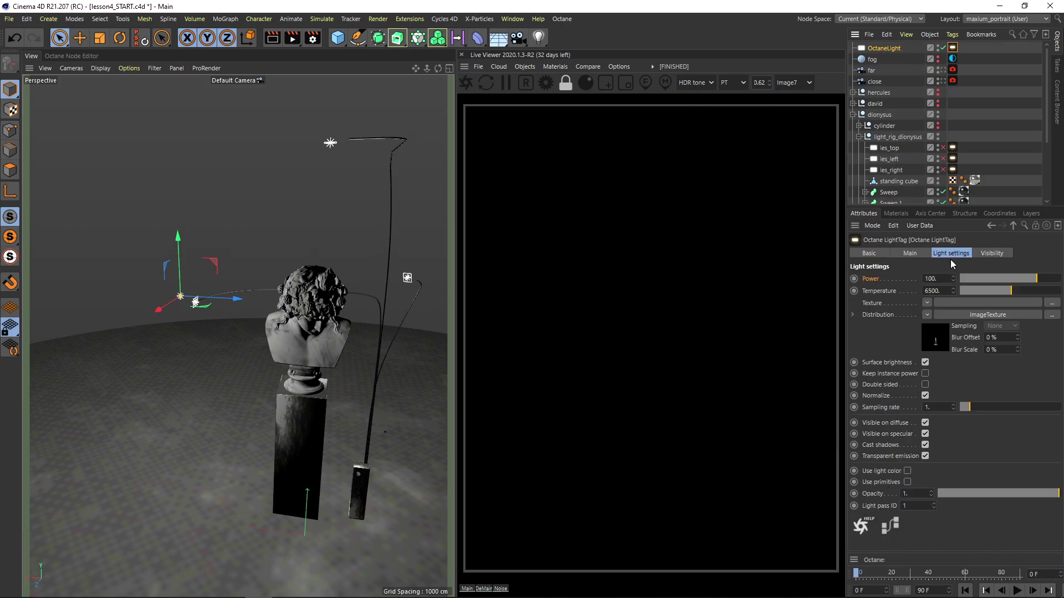
{"action": "left_click", "coordinate": [924, 363]}
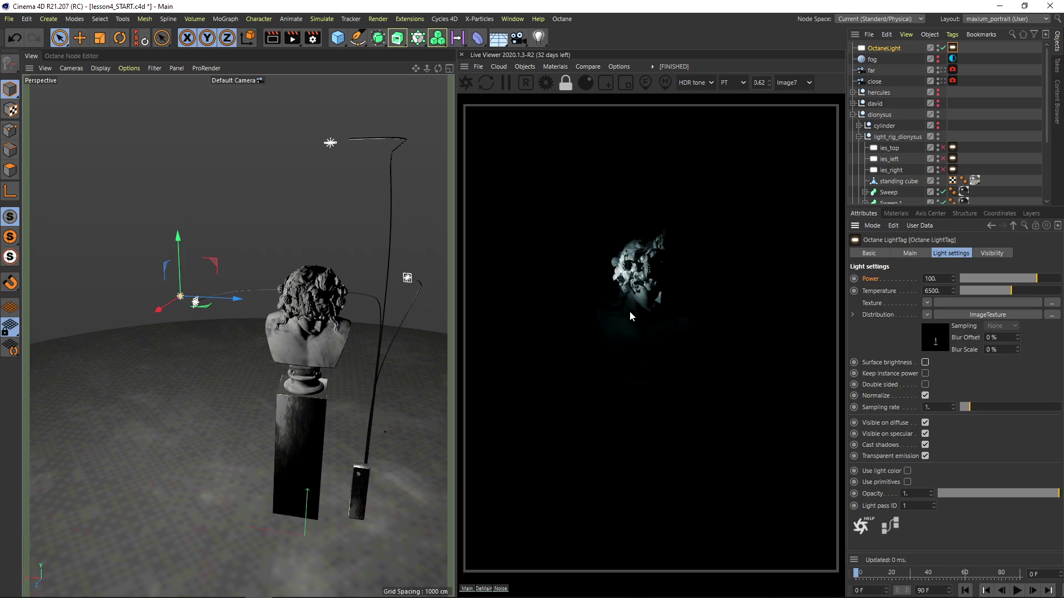
{"action": "double_click", "coordinate": [936, 279]}
{"action": "type", "text": "1000"}
{"action": "key", "text": "Return"}
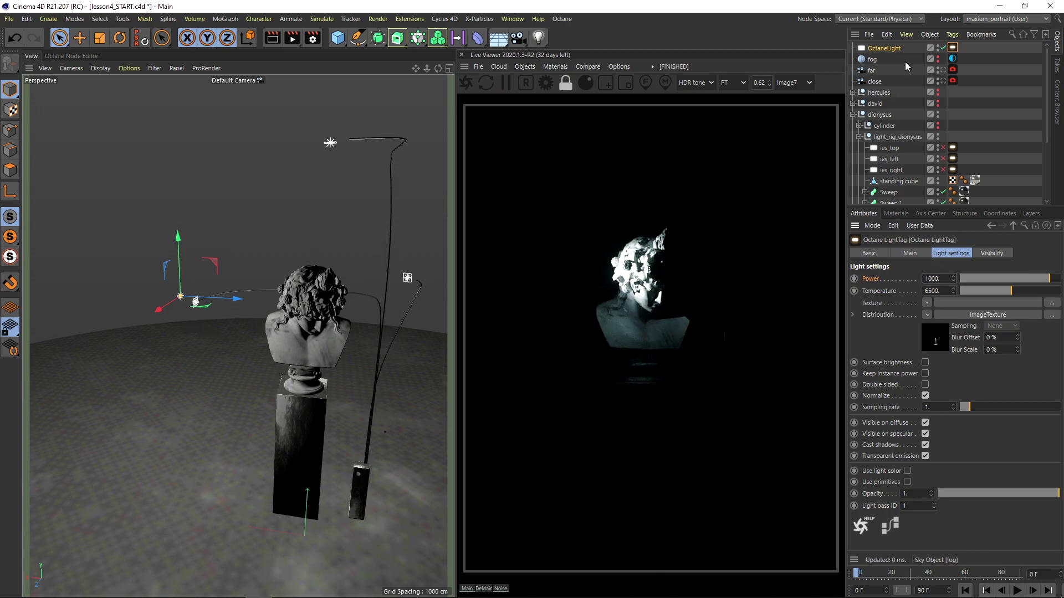
Store the current render of the small IES light and turn on the A/B comparison in the Live Viewer.
{"action": "left_click", "coordinate": [894, 48]}
{"action": "left_click_drag", "start_coordinate": [957, 468], "coordinate": [931, 472]}
{"action": "left_click", "coordinate": [586, 66]}
{"action": "left_click", "coordinate": [600, 79]}
{"action": "left_click", "coordinate": [602, 80]}
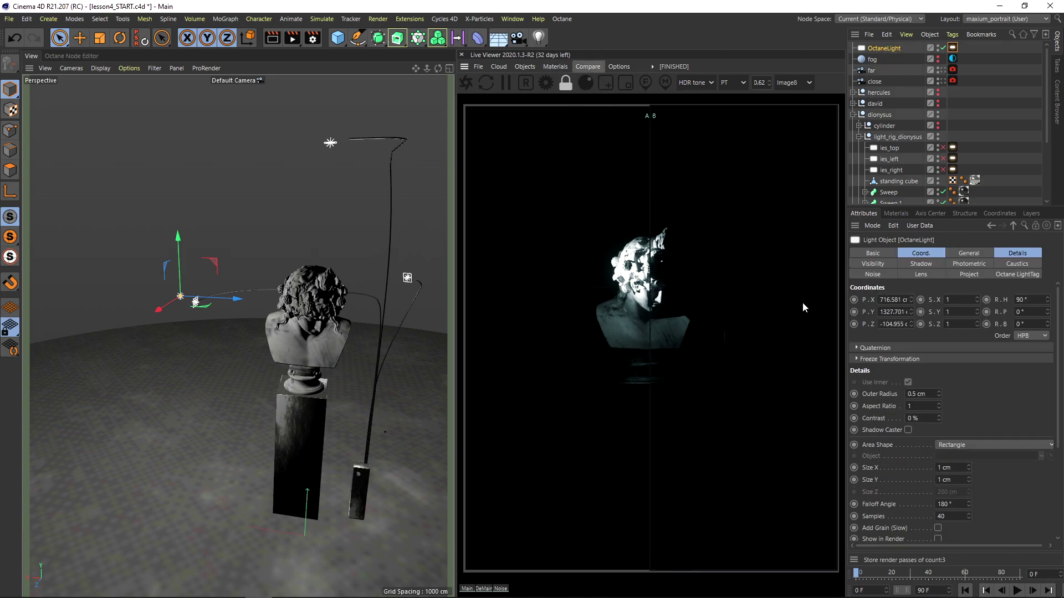
Enlarge the IES light to a Size X and Size Y of 500 cm.
{"action": "left_click", "coordinate": [943, 468]}
{"action": "type", "text": "100"}
{"action": "left_click", "coordinate": [957, 479]}
{"action": "type", "text": "100"}
{"action": "key", "text": "Return"}
Sweep the A/B divider across the bust to compare the large light's shadows with the stored small-light render.
{"action": "left_click_drag", "start_coordinate": [647, 320], "coordinate": [694, 318]}
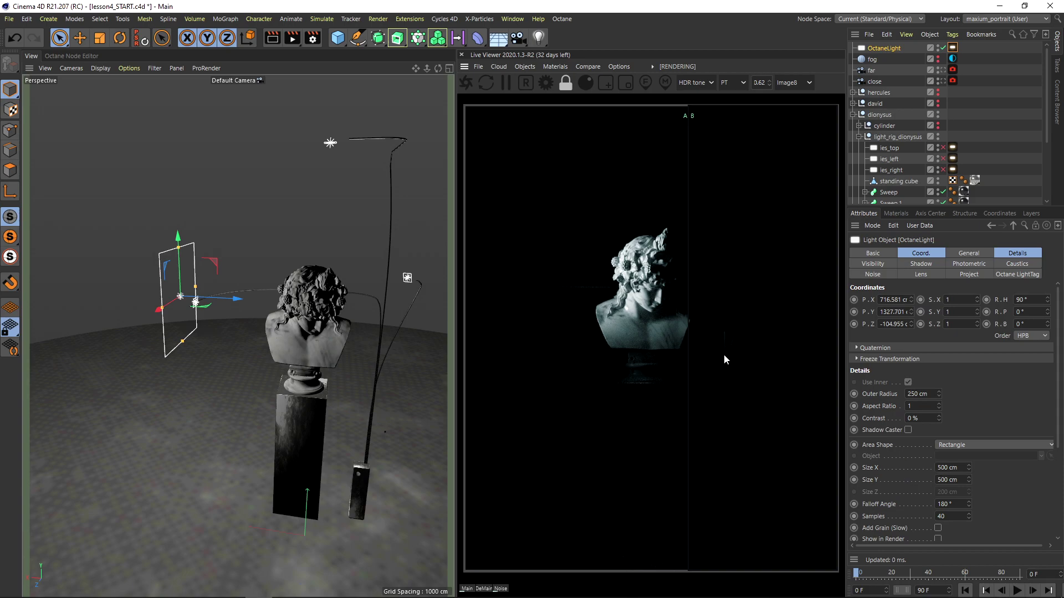
{"action": "left_click_drag", "start_coordinate": [691, 336], "coordinate": [638, 363]}
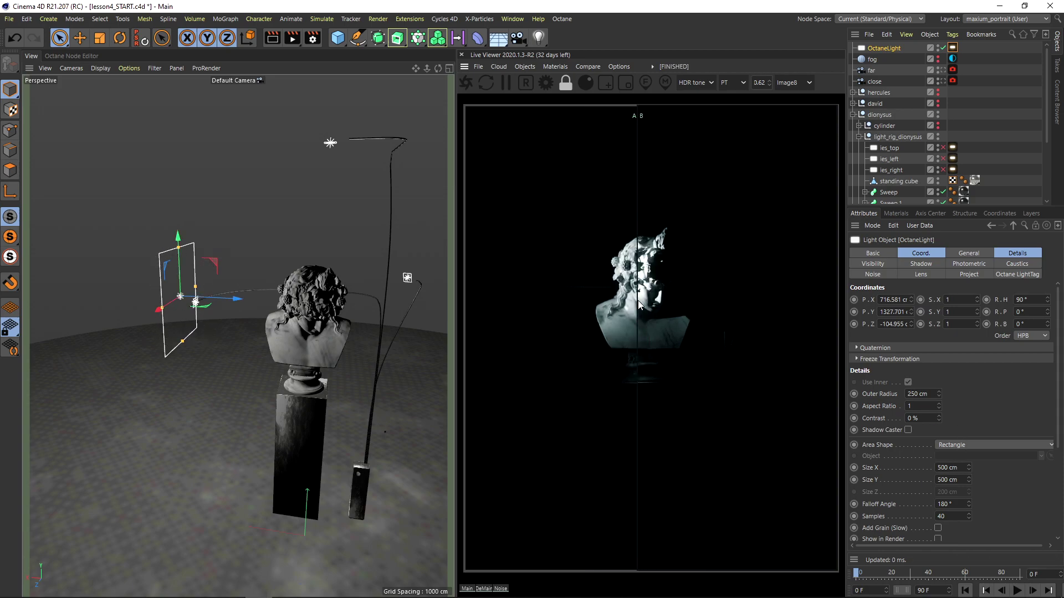
{"action": "left_click_drag", "start_coordinate": [638, 304], "coordinate": [736, 305]}
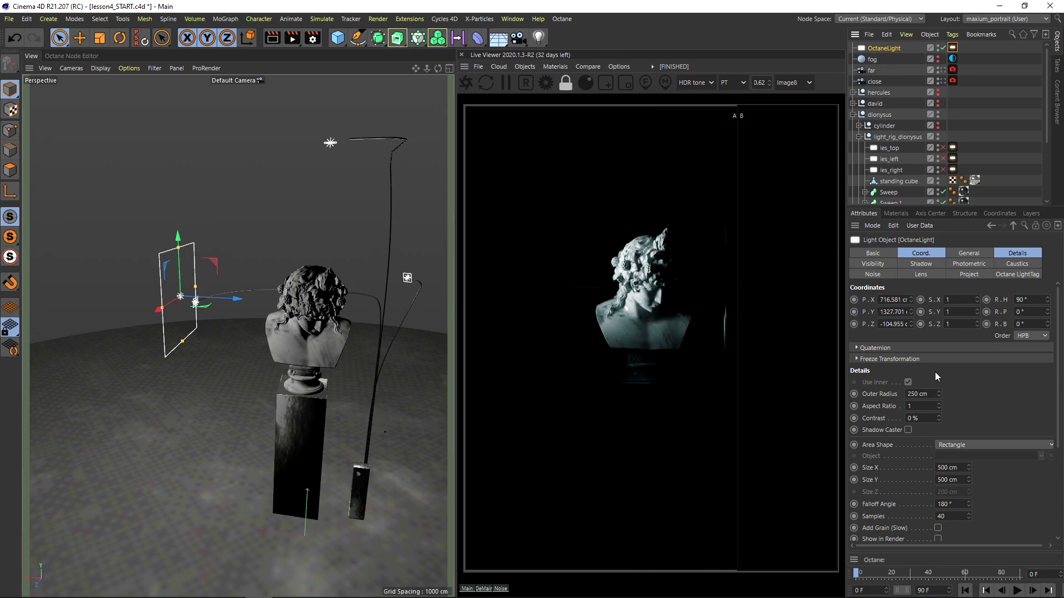
Set the IES light's Size X and Size Y back to 1 cm.
{"action": "double_click", "coordinate": [960, 470]}
{"action": "type", "text": "1"}
{"action": "key", "text": "Tab"}
{"action": "type", "text": "1"}
{"action": "key", "text": "Return"}
Add a cube, move it behind the bust and stretch it to about 2298 cm tall.
{"action": "mouse_move", "coordinate": [290, 337]}
{"action": "left_mouse_down", "text": "alt"}
{"action": "mouse_move", "coordinate": [323, 340]}
{"action": "mouse_move", "coordinate": [291, 320]}
{"action": "left_mouse_up", "text": "alt"}
{"action": "left_click_drag", "start_coordinate": [337, 38], "coordinate": [431, 52]}
{"action": "left_click_drag", "start_coordinate": [328, 487], "coordinate": [280, 401]}
{"action": "left_click_drag", "start_coordinate": [281, 357], "coordinate": [290, 218]}
{"action": "left_click_drag", "start_coordinate": [288, 262], "coordinate": [295, 131]}
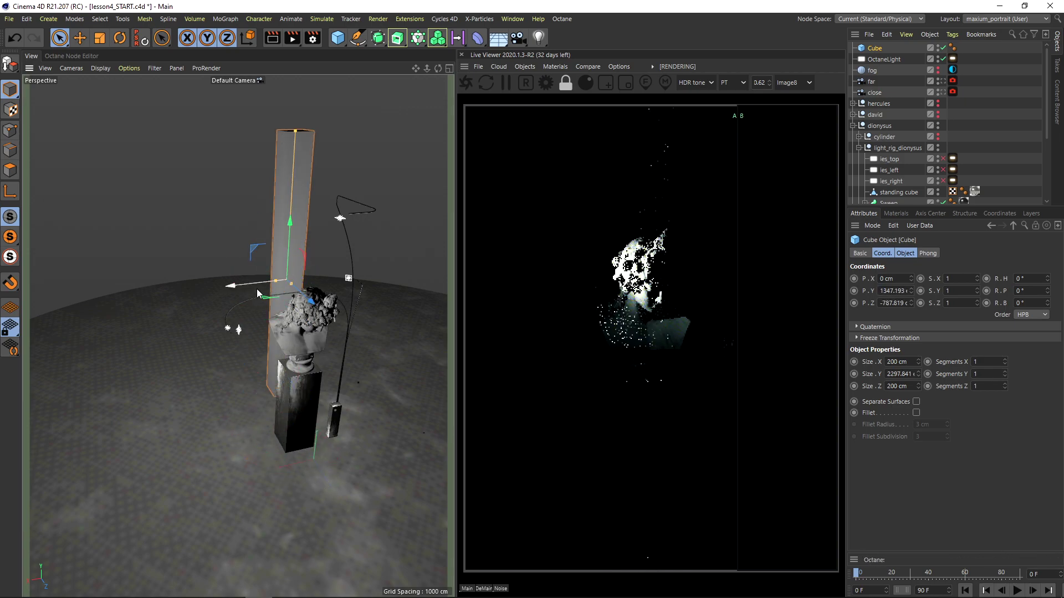
Widen the cube into a wall about 1600 cm across, shift it lower and farther behind the bust, and enable its fillet.
{"action": "left_click_drag", "start_coordinate": [276, 281], "coordinate": [197, 290]}
{"action": "mouse_move", "coordinate": [311, 301]}
{"action": "left_mouse_down"}
{"action": "mouse_move", "coordinate": [333, 320]}
{"action": "mouse_move", "coordinate": [300, 291]}
{"action": "left_mouse_up"}
{"action": "left_click_drag", "start_coordinate": [254, 243], "coordinate": [207, 271]}
{"action": "left_click", "coordinate": [915, 413]}
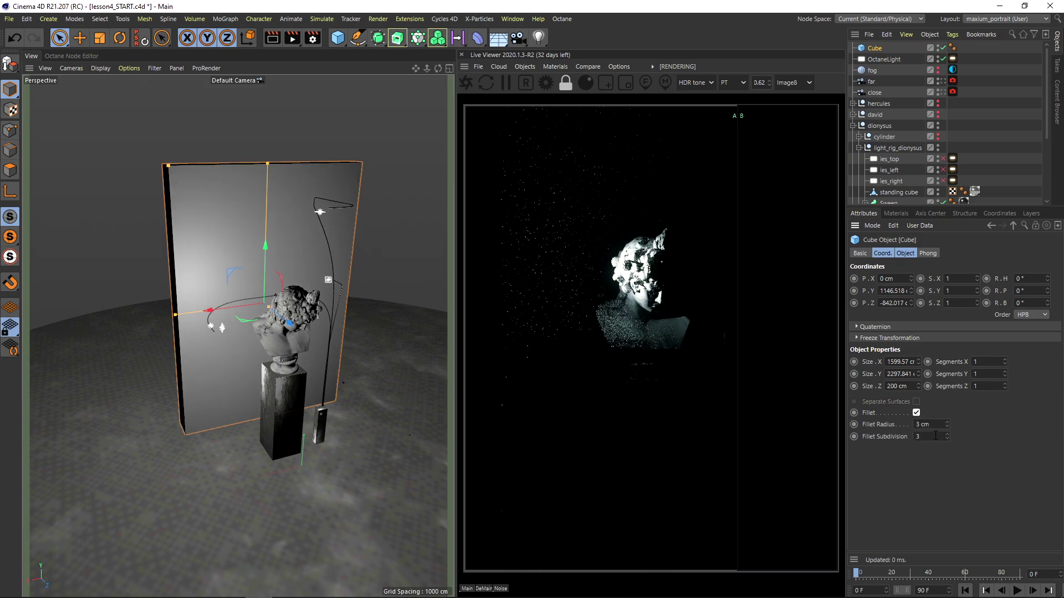
Move the IES light close to the wall and raise it above the bust, to about X 789, Y 1923, Z -696 cm.
{"action": "left_click", "coordinate": [884, 60]}
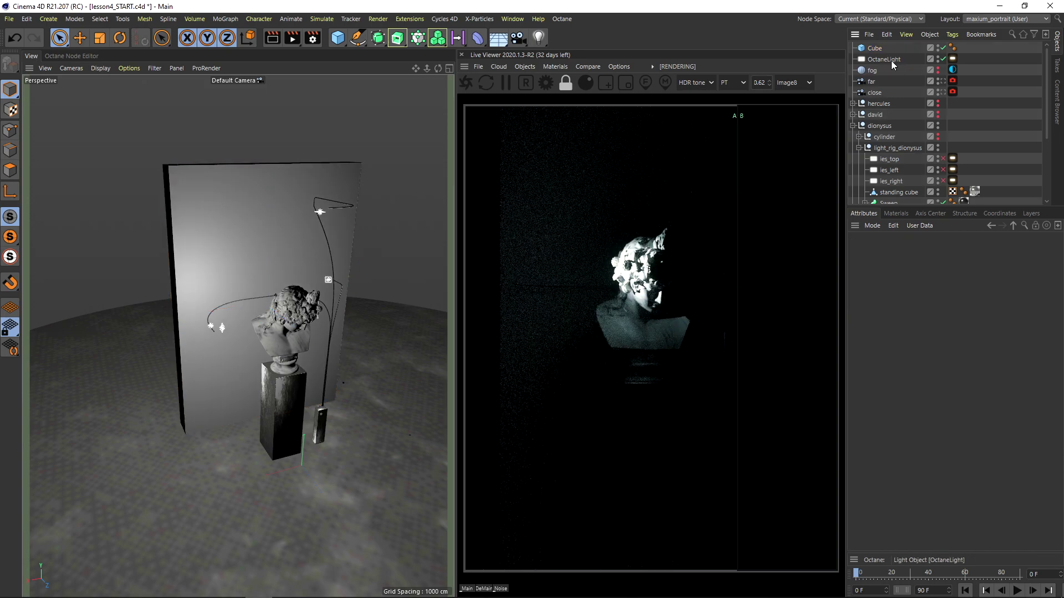
{"action": "left_click_drag", "start_coordinate": [199, 287], "coordinate": [260, 287], "text": "alt"}
{"action": "left_click_drag", "start_coordinate": [293, 338], "coordinate": [240, 317]}
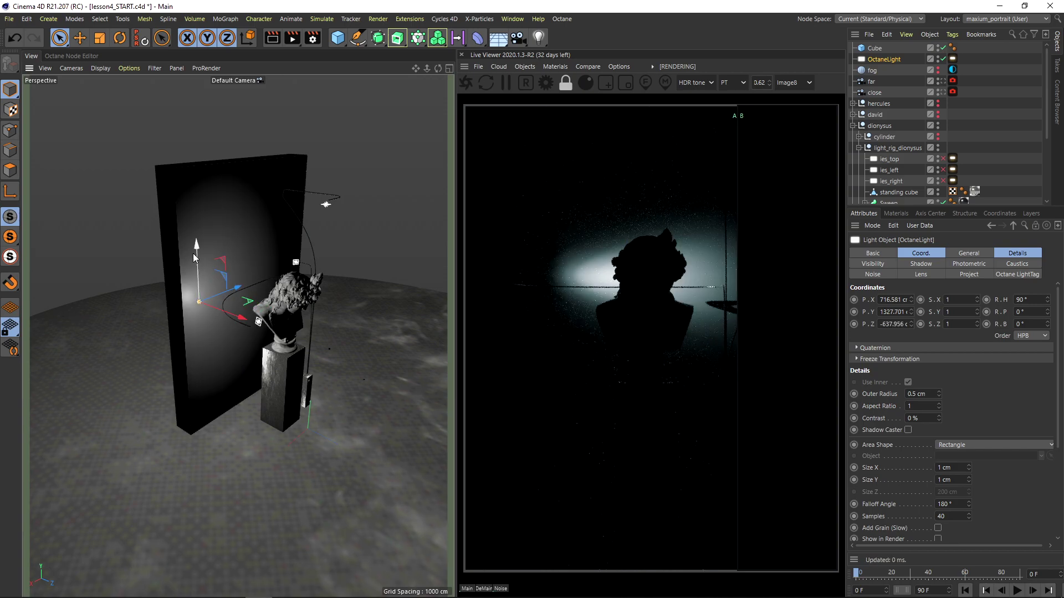
{"action": "left_click_drag", "start_coordinate": [194, 254], "coordinate": [201, 167]}
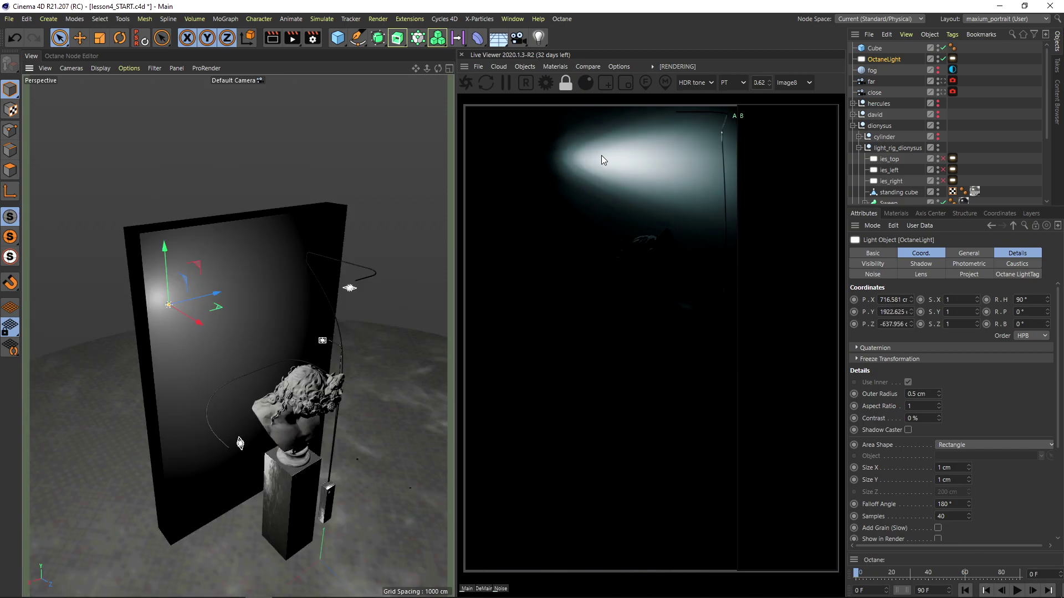
{"action": "left_click_drag", "start_coordinate": [265, 271], "coordinate": [205, 306], "text": "alt"}
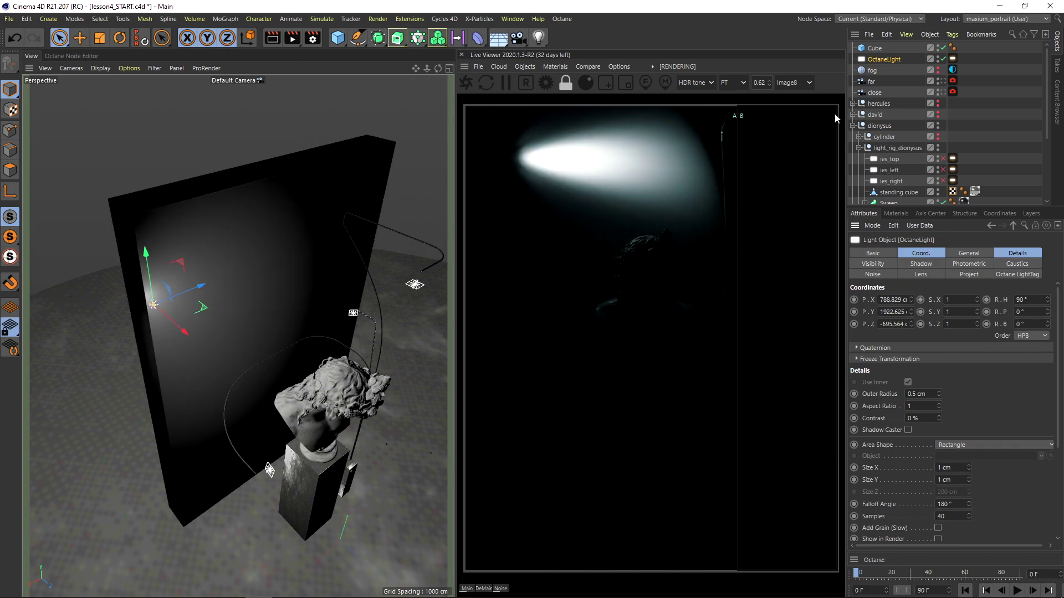
Load the x-arrow.ies profile into the IES light's distribution texture without copying the file to the project location.
{"action": "left_click", "coordinate": [951, 59]}
{"action": "left_click", "coordinate": [978, 318]}
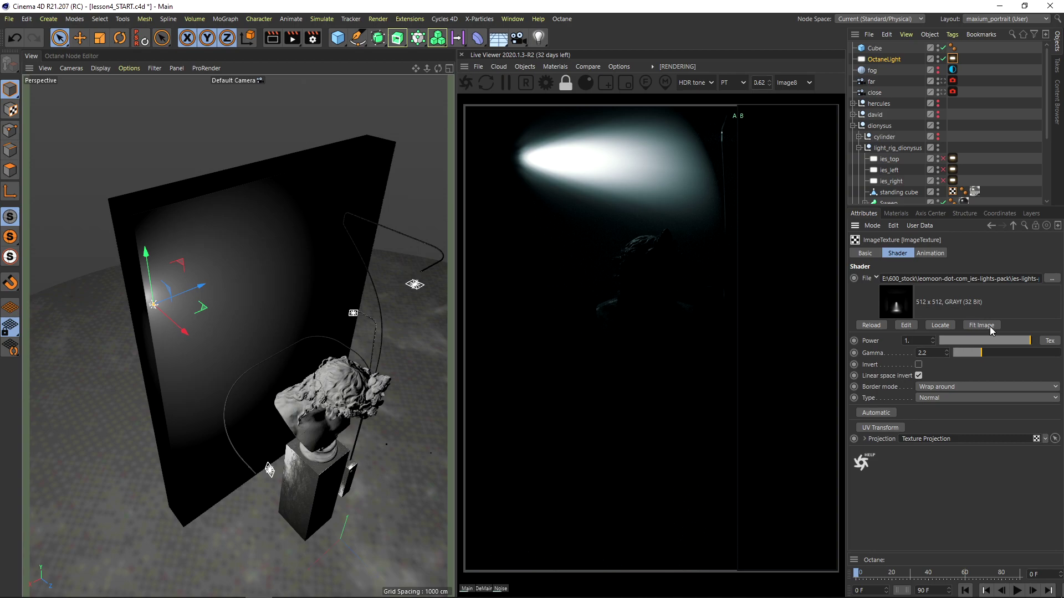
{"action": "left_click", "coordinate": [1058, 98]}
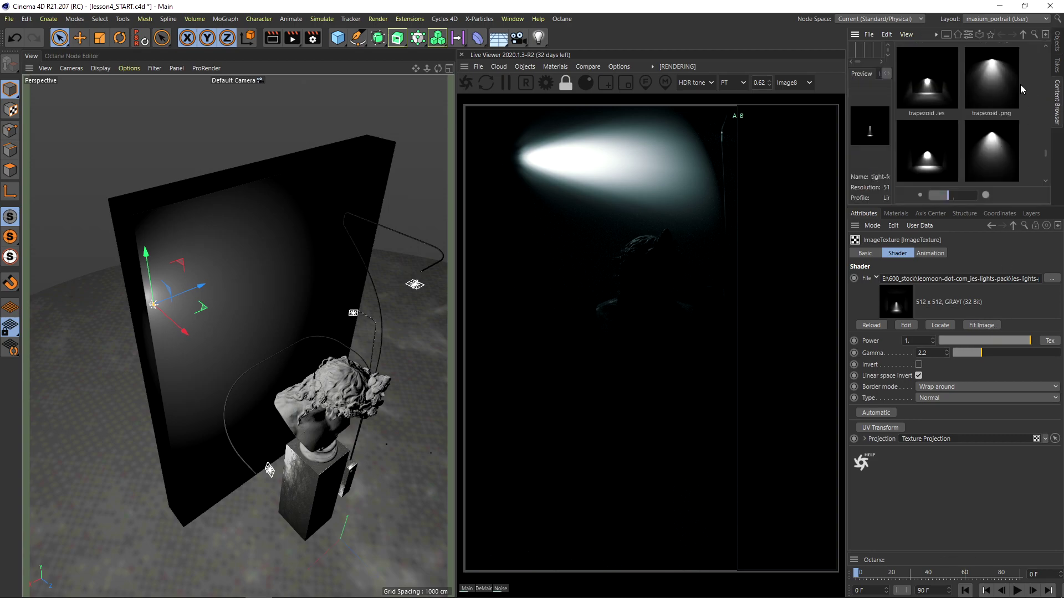
{"action": "scroll", "coordinate": [1046, 160], "scroll_direction": "down", "scroll_amount": 10}
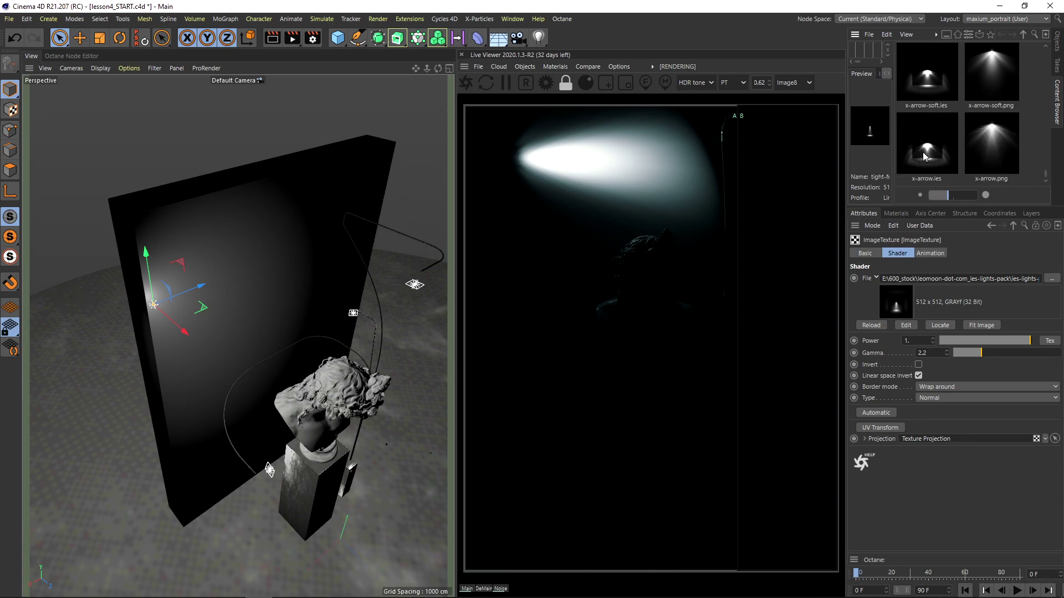
{"action": "left_click_drag", "start_coordinate": [924, 149], "coordinate": [916, 279]}
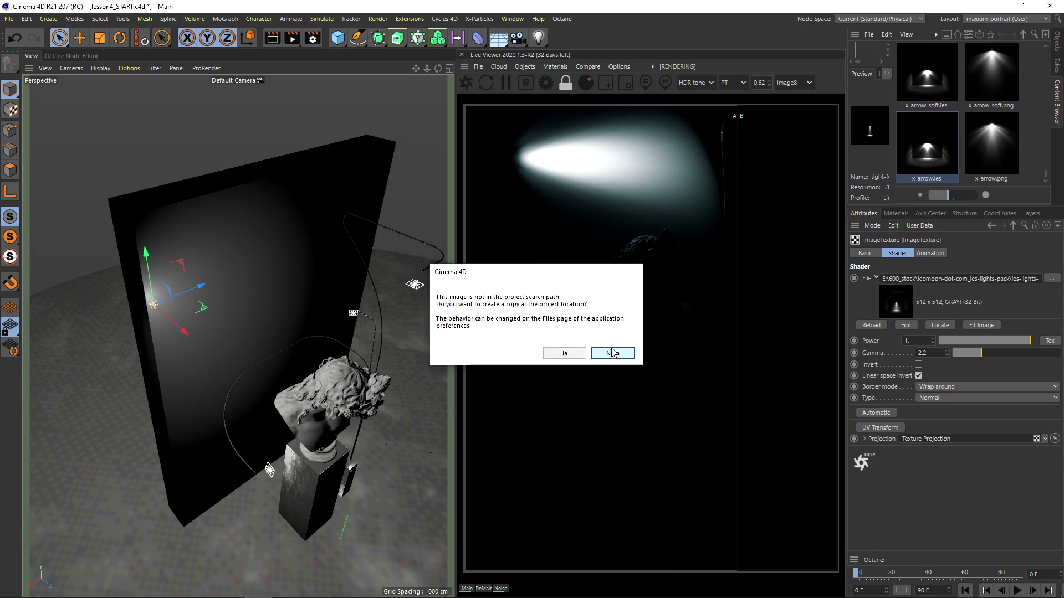
{"action": "left_click", "coordinate": [612, 354]}
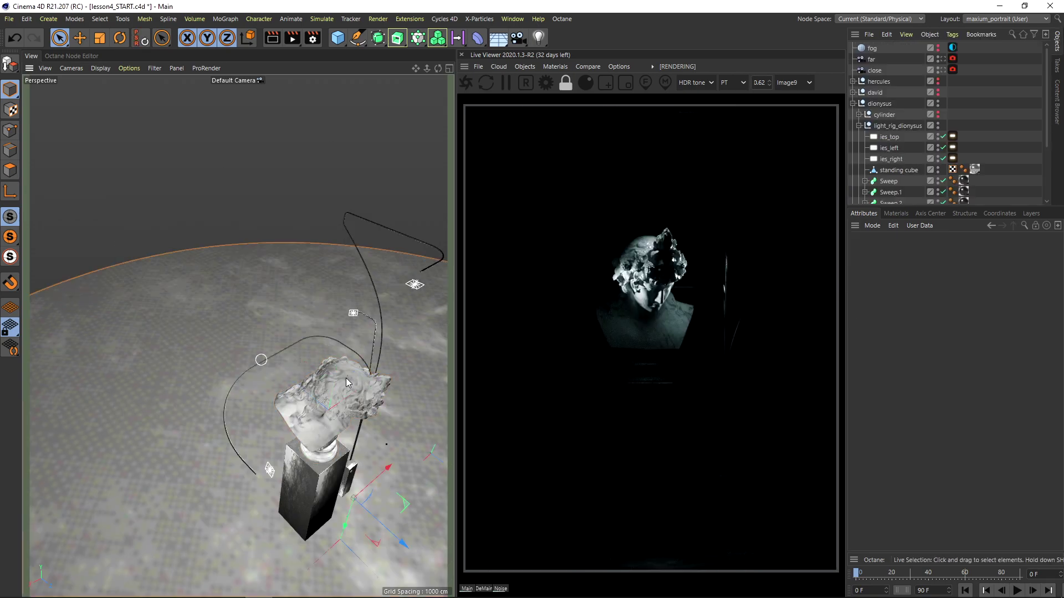
Set the ies_top light's power to 40 and check the light settings of ies_left and ies_right.
{"action": "left_click", "coordinate": [347, 377]}
{"action": "left_click_drag", "start_coordinate": [344, 385], "coordinate": [304, 353], "text": "alt"}
{"action": "middle_click_drag", "start_coordinate": [304, 353], "coordinate": [281, 327], "text": "alt"}
{"action": "left_click_drag", "start_coordinate": [281, 331], "coordinate": [328, 298], "text": "alt"}
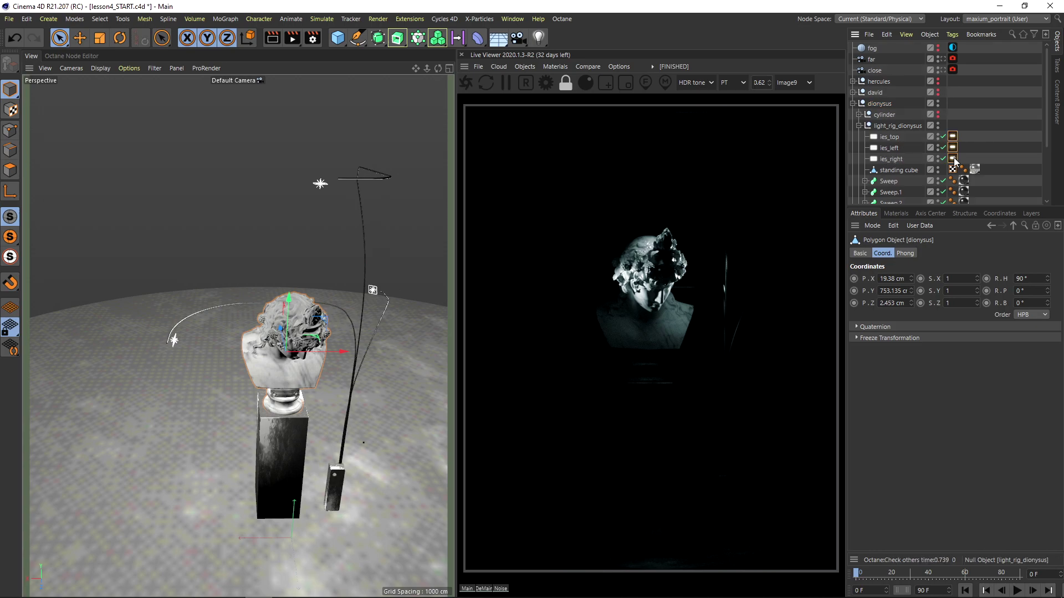
{"action": "left_click_drag", "start_coordinate": [960, 152], "coordinate": [961, 162]}
{"action": "left_click", "coordinate": [953, 136]}
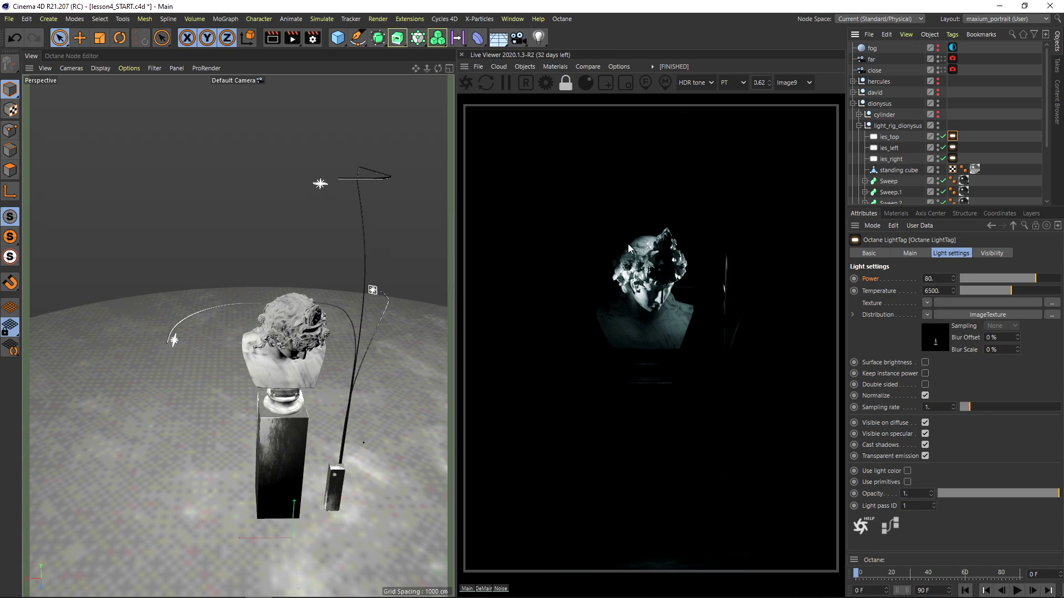
{"action": "left_click_drag", "start_coordinate": [941, 278], "coordinate": [913, 279]}
{"action": "type", "text": "40"}
{"action": "key", "text": "Return"}
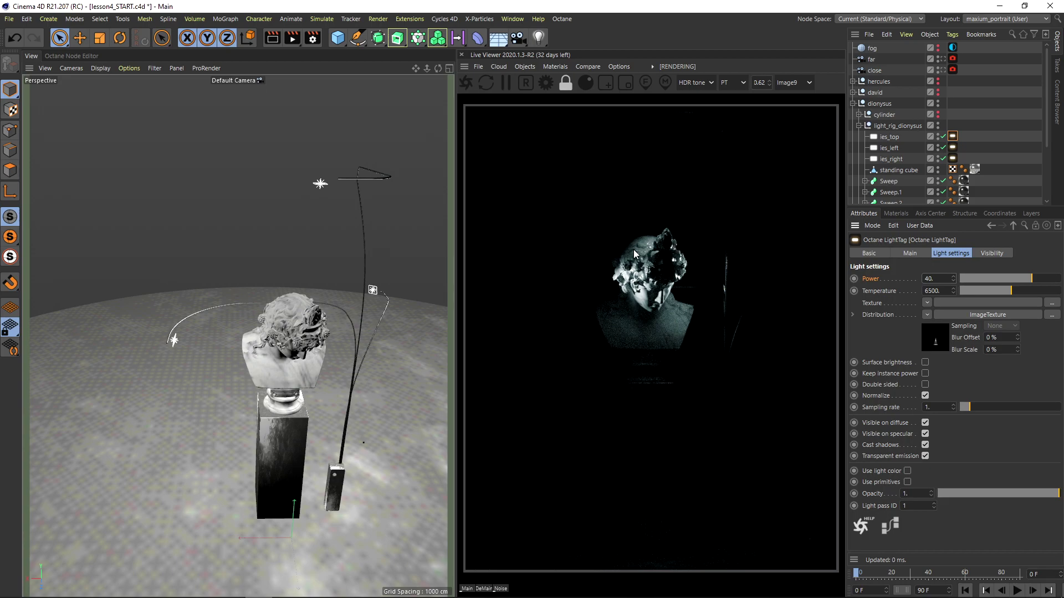
{"action": "left_click", "coordinate": [952, 147]}
{"action": "left_click", "coordinate": [952, 158]}
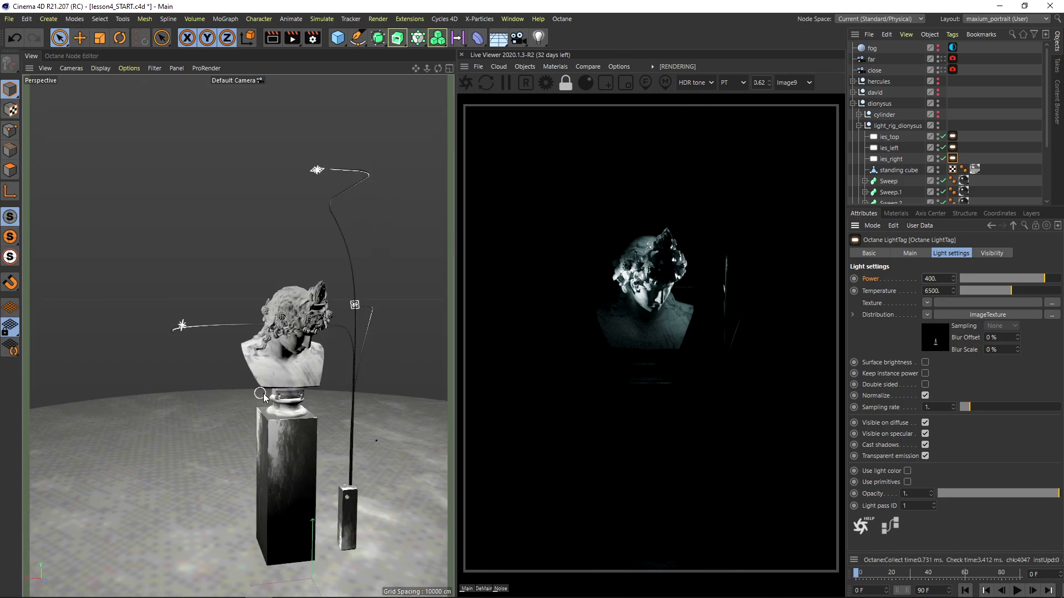
Unhide light cage, light cage.1, light cage.2 and the Cylinder, and inspect the panel above the bust.
{"action": "scroll", "coordinate": [277, 384], "scroll_direction": "down", "scroll_amount": 2}
{"action": "left_click_drag", "start_coordinate": [278, 383], "coordinate": [278, 425], "text": "alt"}
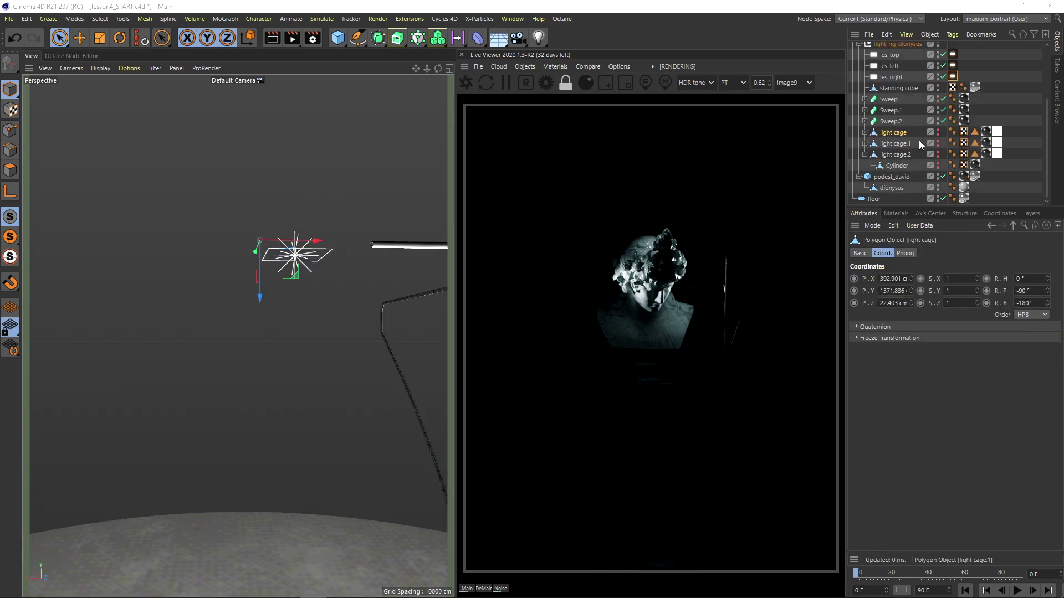
{"action": "left_click", "coordinate": [937, 133]}
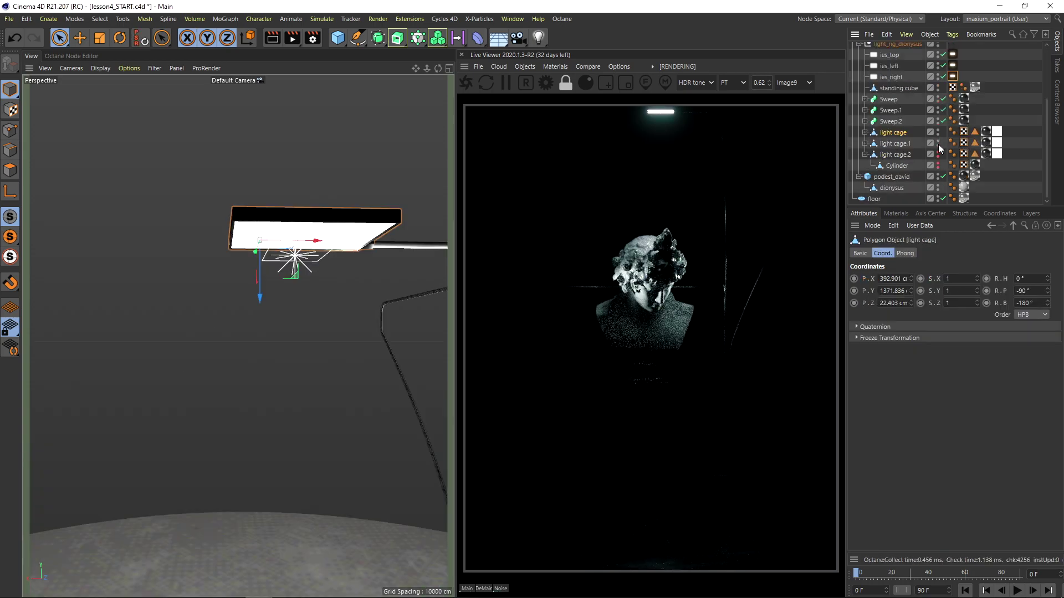
{"action": "left_click_drag", "start_coordinate": [939, 145], "coordinate": [937, 167]}
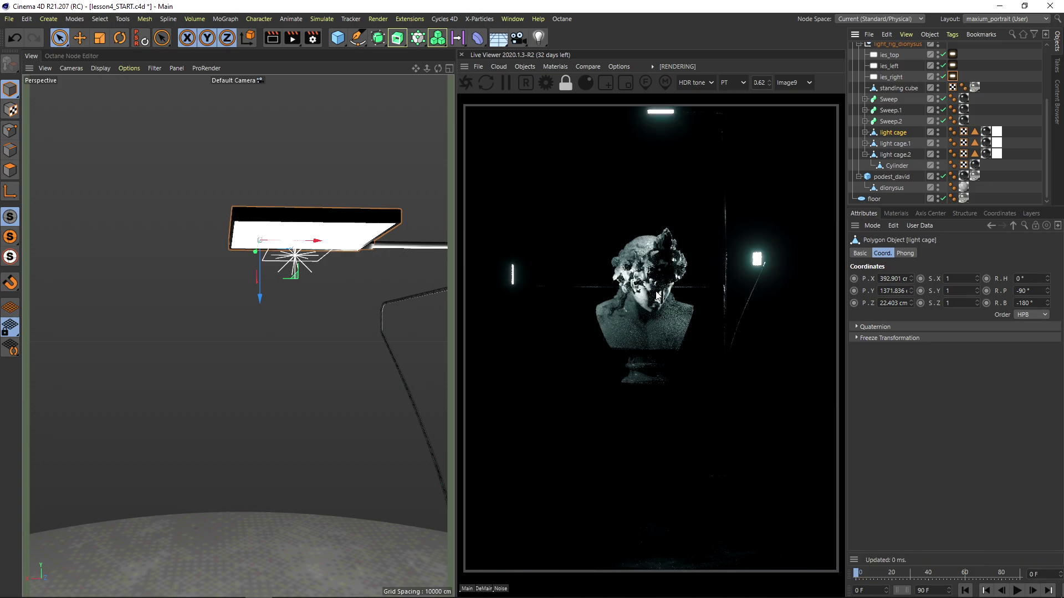
{"action": "scroll", "coordinate": [285, 242], "scroll_direction": "down", "scroll_amount": 10}
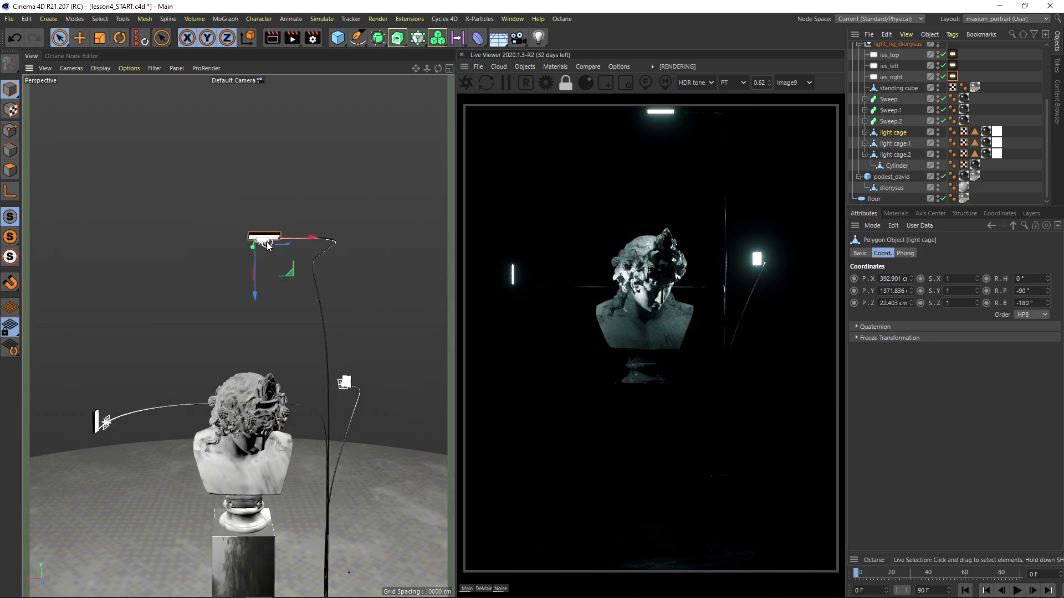
{"action": "scroll", "coordinate": [264, 239], "scroll_direction": "up", "scroll_amount": 10}
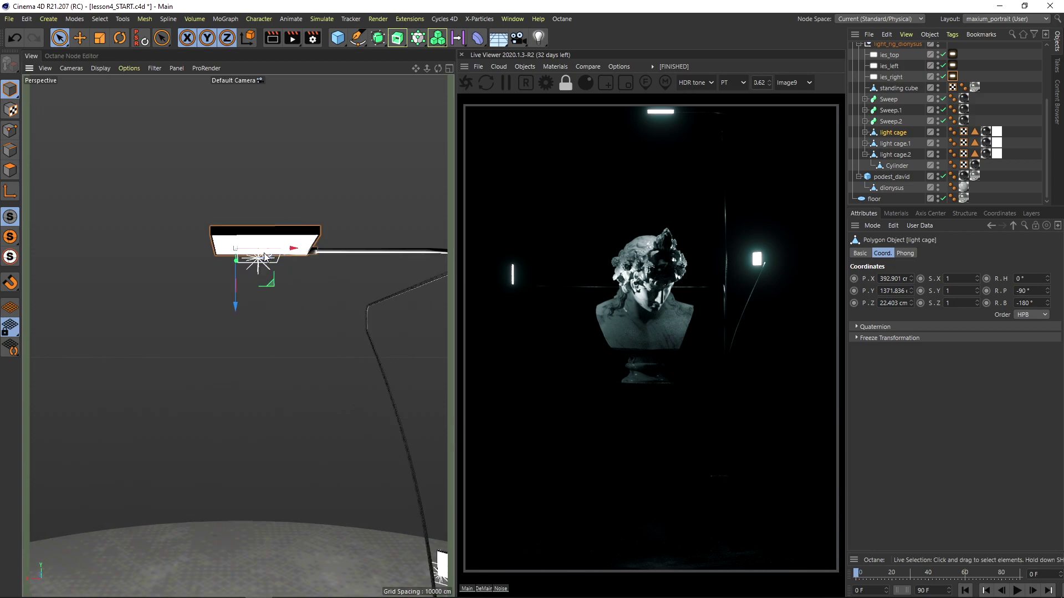
{"action": "left_click_drag", "start_coordinate": [323, 239], "coordinate": [282, 271], "text": "alt"}
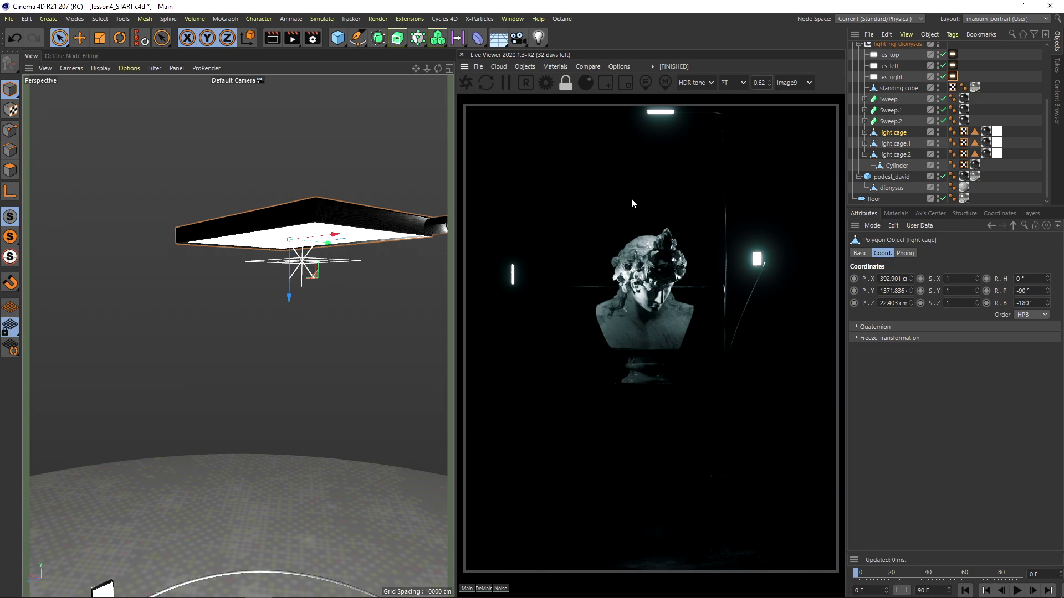
Disable the three IES lights and set the OctDiffuse2 material's blackbody emission power to 1000.
{"action": "left_click", "coordinate": [942, 54]}
{"action": "left_click", "coordinate": [942, 66]}
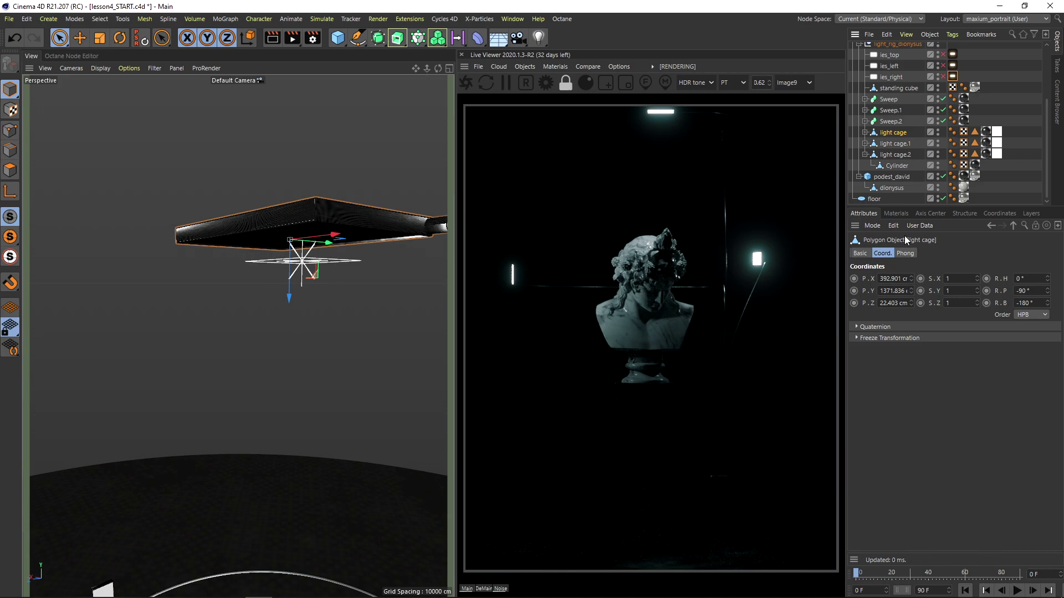
{"action": "left_click", "coordinate": [896, 213]}
{"action": "double_click", "coordinate": [936, 254]}
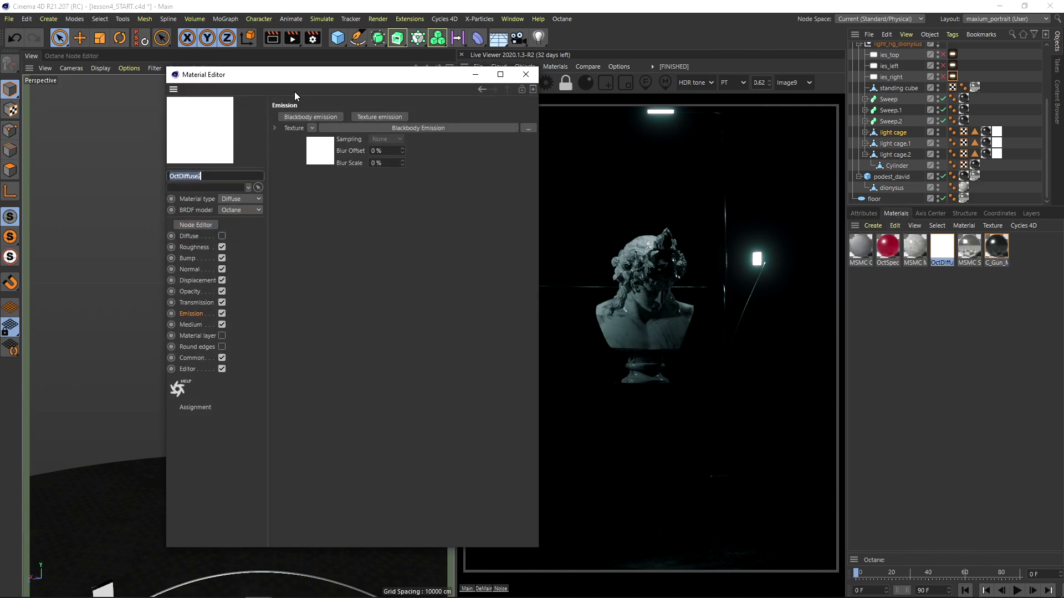
{"action": "left_click_drag", "start_coordinate": [299, 85], "coordinate": [227, 81]}
{"action": "left_click", "coordinate": [277, 130]}
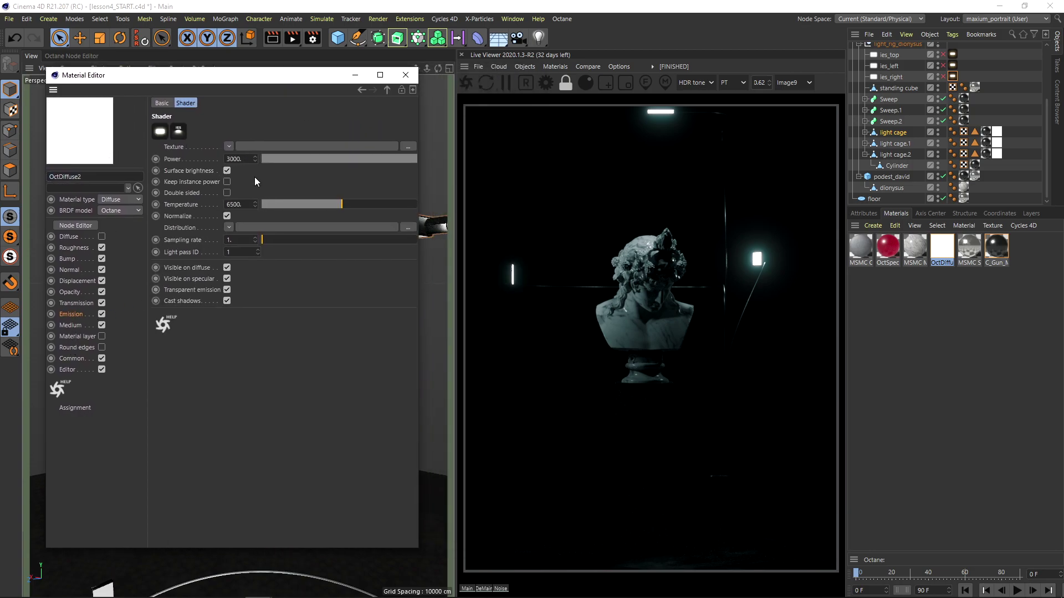
{"action": "double_click", "coordinate": [248, 157]}
{"action": "type", "text": "1000"}
{"action": "key", "text": "Return"}
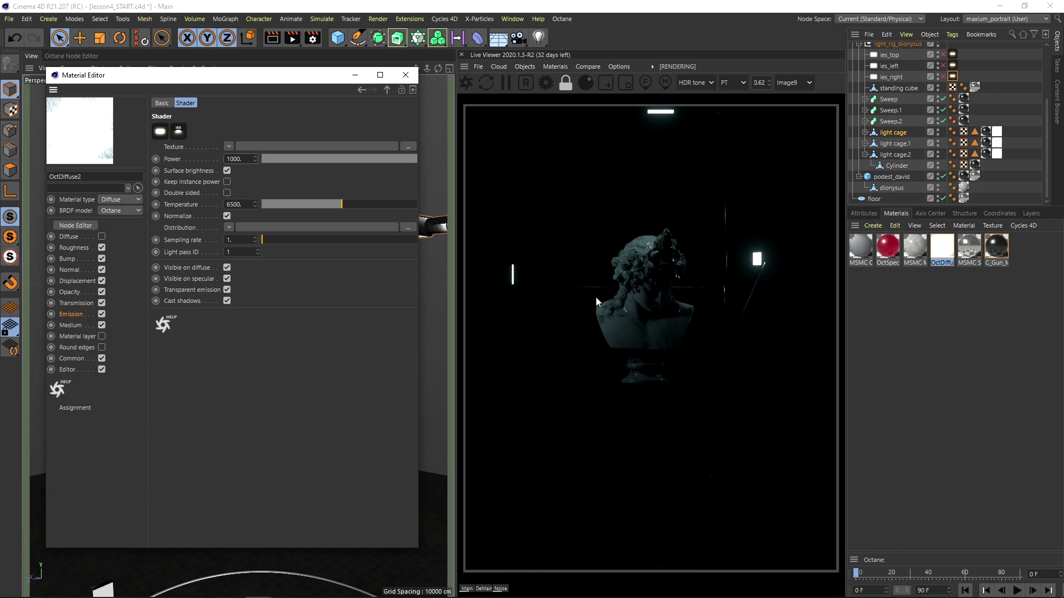
{"action": "left_click", "coordinate": [405, 75]}
Store the current render for A/B comparison and re-enable ies_top, ies_left and ies_right to compare against it.
{"action": "left_click", "coordinate": [588, 66]}
{"action": "left_click", "coordinate": [596, 82]}
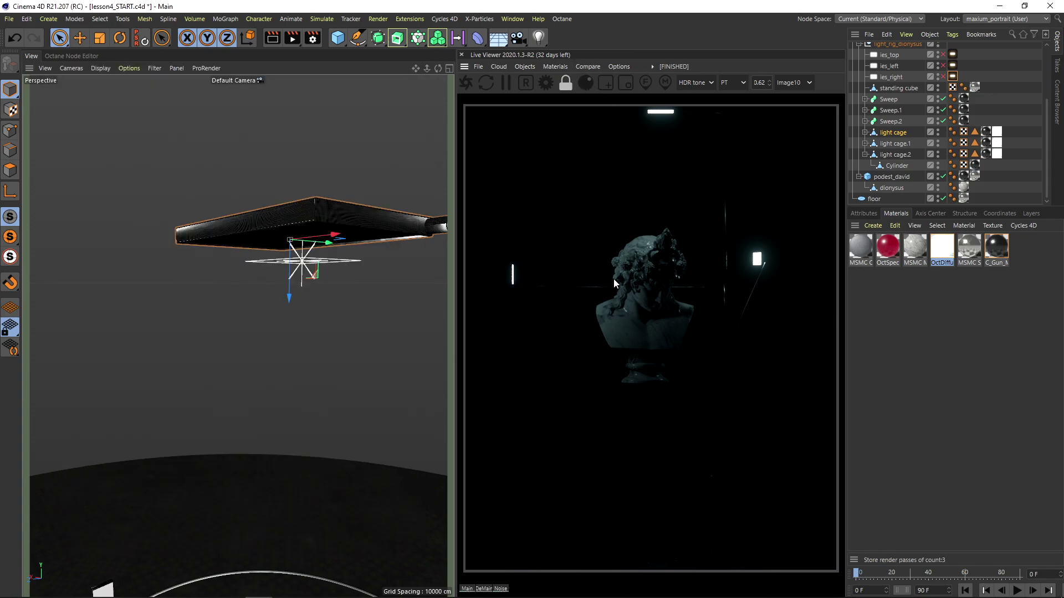
{"action": "left_click", "coordinate": [889, 55]}
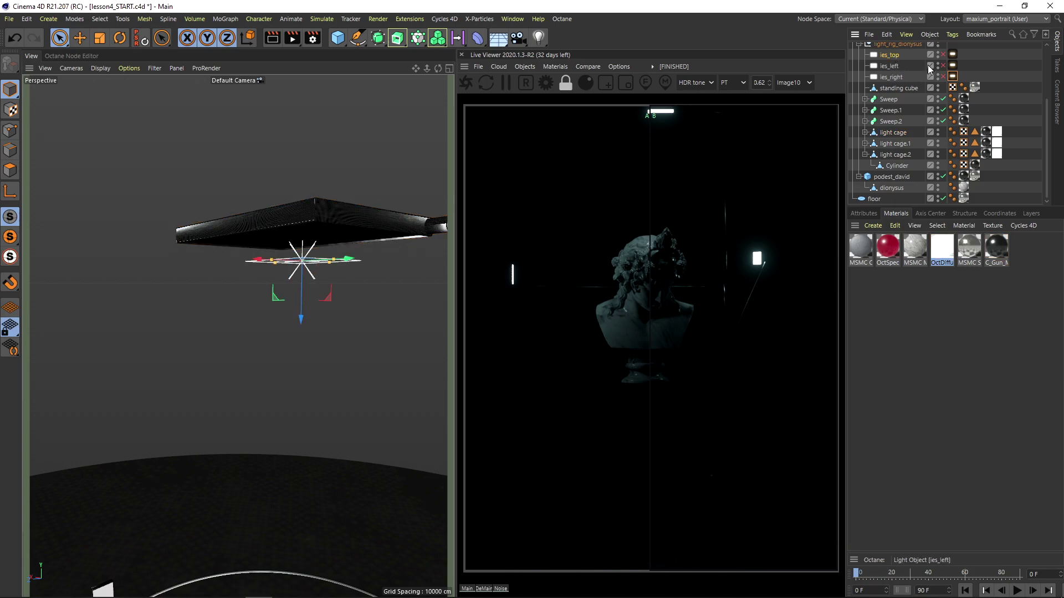
{"action": "left_click", "coordinate": [943, 55]}
{"action": "left_click", "coordinate": [943, 65]}
{"action": "left_click", "coordinate": [943, 76]}
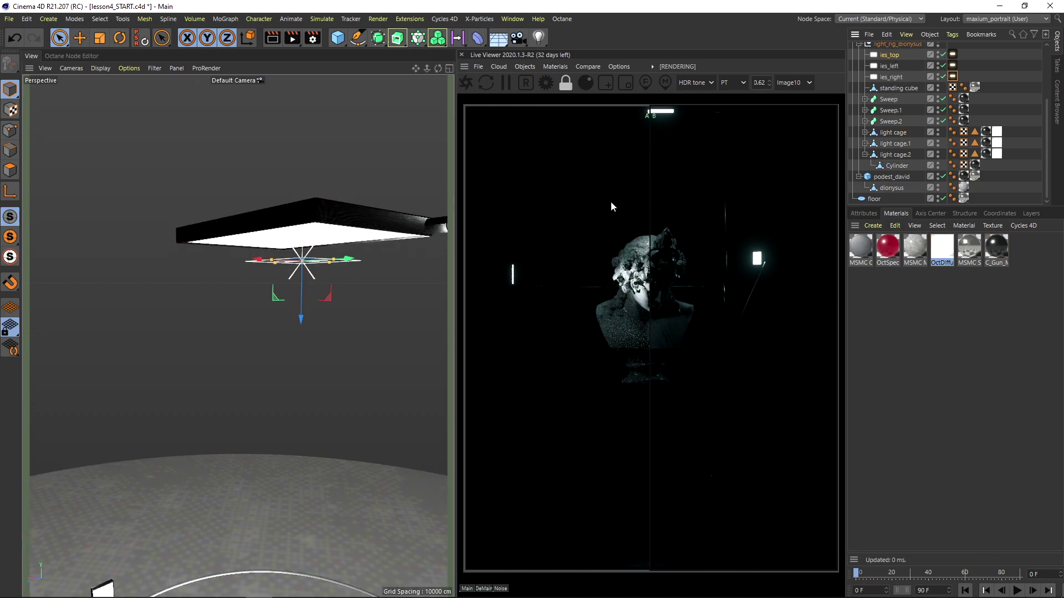
{"action": "left_click_drag", "start_coordinate": [649, 205], "coordinate": [802, 250]}
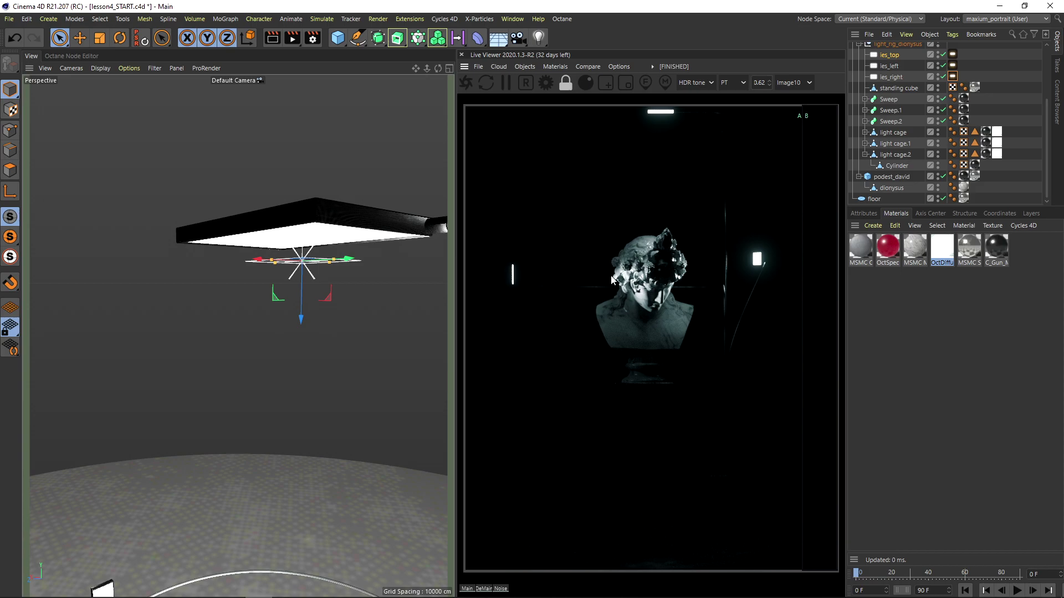
Store a render with the light cages and Cylinder hidden, and unhide them to compare both versions.
{"action": "left_click", "coordinate": [938, 129]}
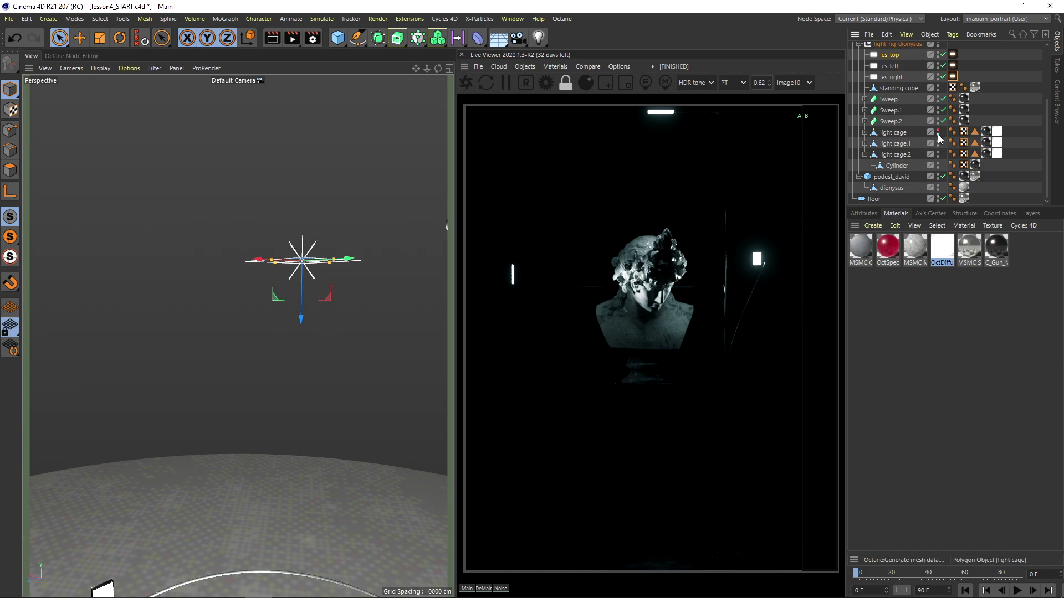
{"action": "left_click_drag", "start_coordinate": [938, 135], "coordinate": [938, 167]}
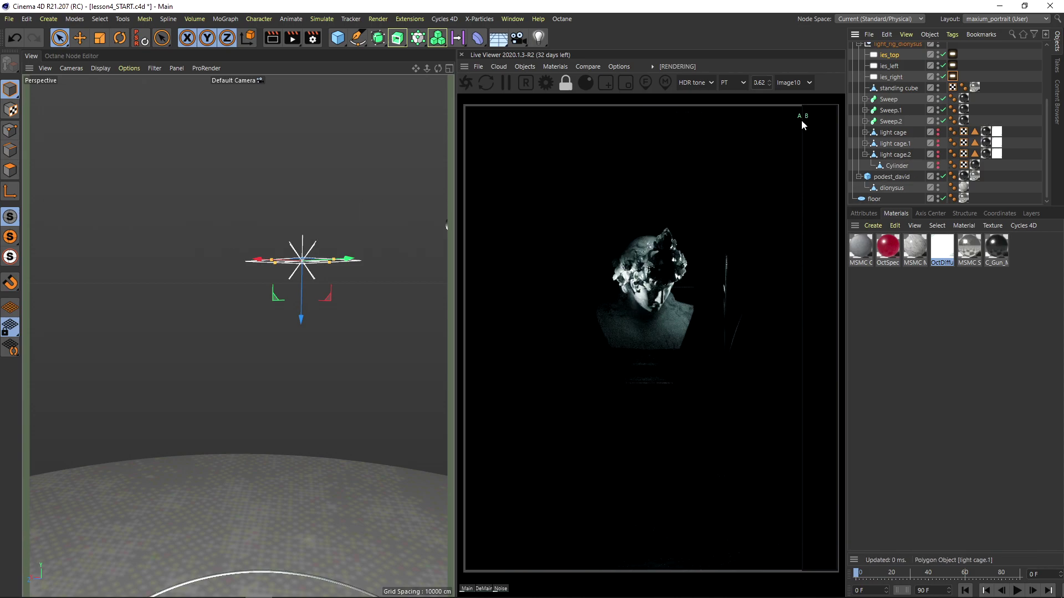
{"action": "left_click", "coordinate": [588, 66]}
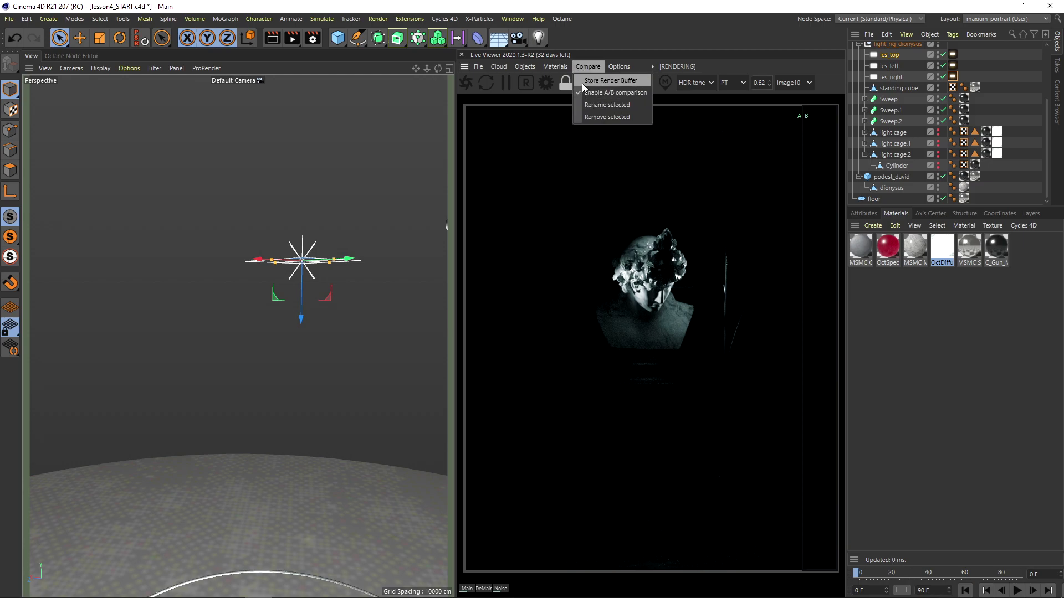
{"action": "left_click", "coordinate": [587, 81]}
{"action": "left_click_drag", "start_coordinate": [939, 135], "coordinate": [936, 165]}
{"action": "left_click_drag", "start_coordinate": [654, 256], "coordinate": [739, 260]}
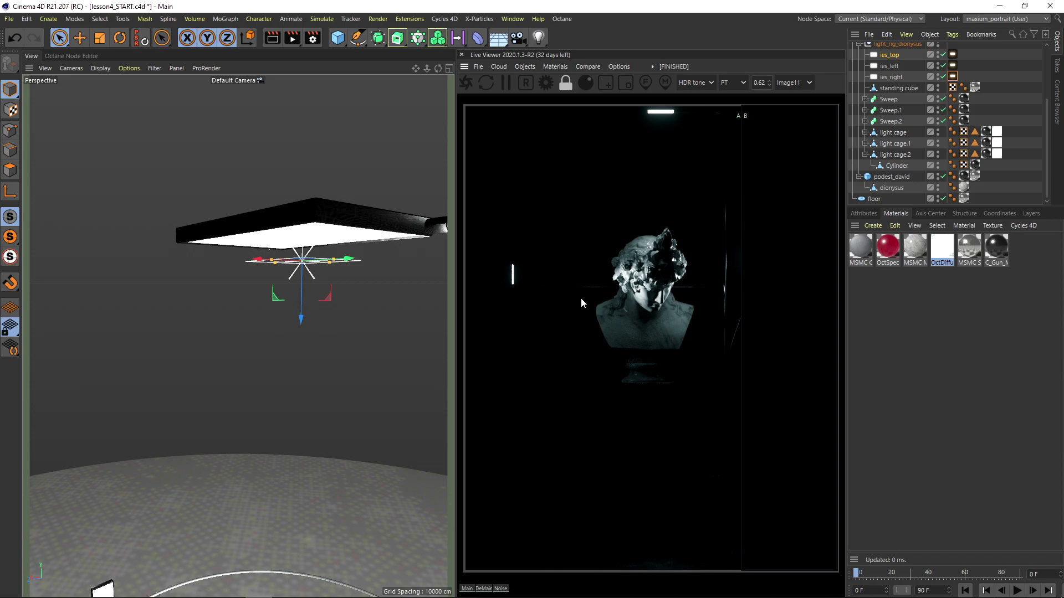
Add an Octane ObjectTag to the dionysus bust.
{"action": "key", "text": "ctrl+shift+z"}
{"action": "left_click_drag", "start_coordinate": [435, 338], "coordinate": [364, 329], "text": "alt"}
{"action": "left_click", "coordinate": [364, 331]}
{"action": "right_click", "coordinate": [895, 187]}
{"action": "mouse_move", "coordinate": [936, 100]}
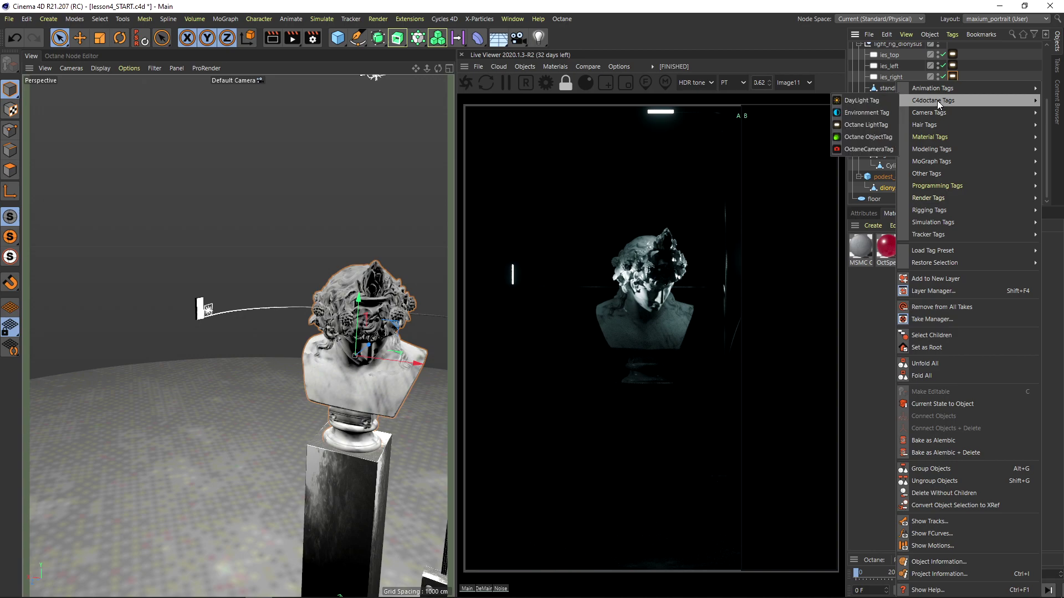
{"action": "left_click", "coordinate": [856, 138]}
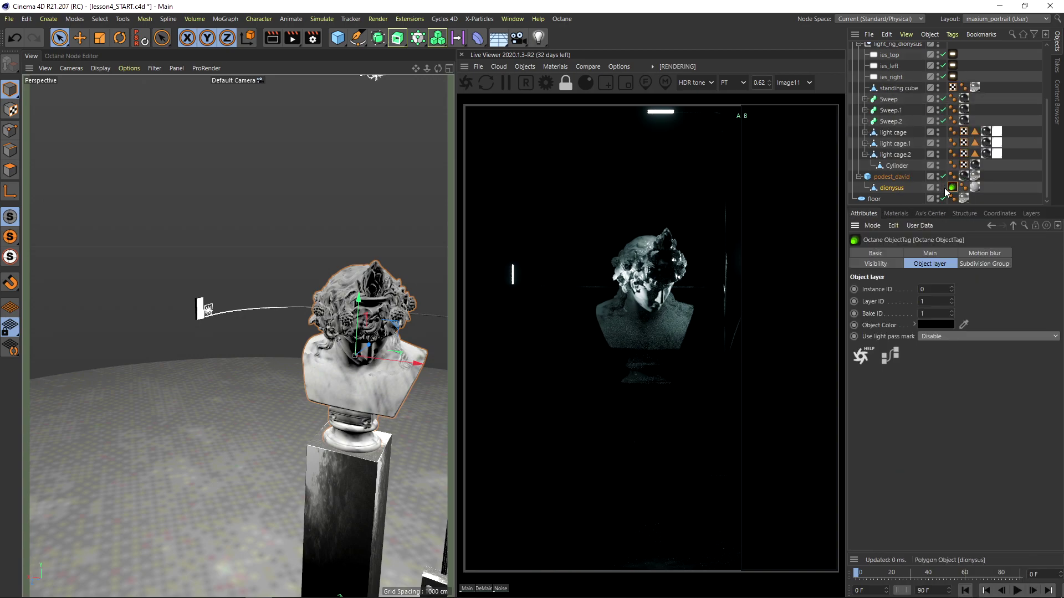
Enable the light pass mask in the bust's object layer settings and exclude light pass 4.
{"action": "left_click", "coordinate": [940, 334]}
{"action": "left_click", "coordinate": [923, 361]}
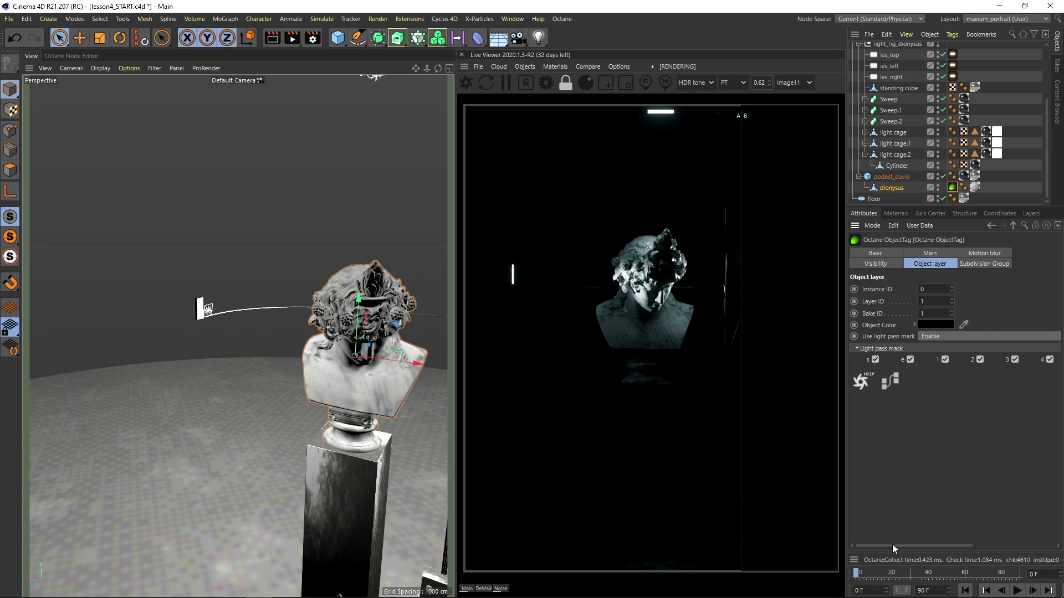
{"action": "left_click_drag", "start_coordinate": [892, 545], "coordinate": [911, 545]}
{"action": "left_click", "coordinate": [1015, 359]}
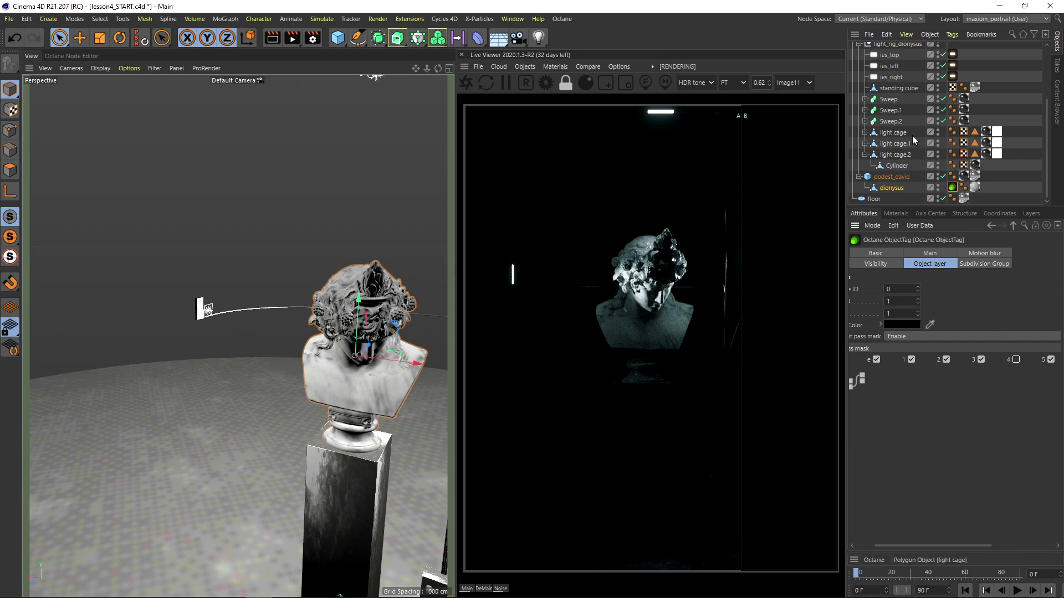
Set the light pass ID of OctDiffuse2's blackbody emission to 4 and compare the result with the stored render.
{"action": "left_click", "coordinate": [896, 214]}
{"action": "double_click", "coordinate": [942, 247]}
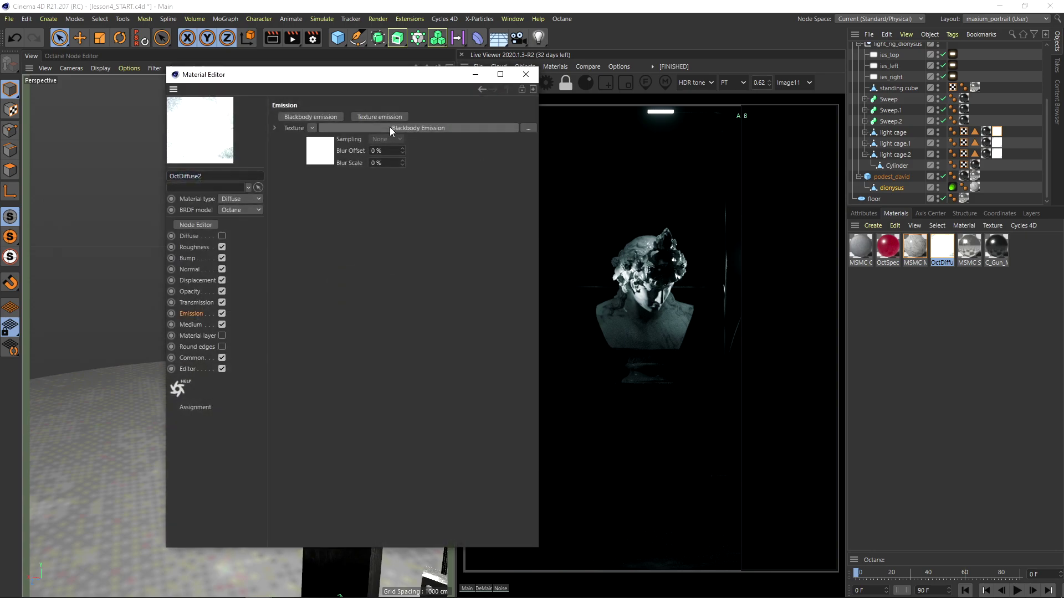
{"action": "left_click", "coordinate": [288, 251]}
{"action": "key", "text": "Return"}
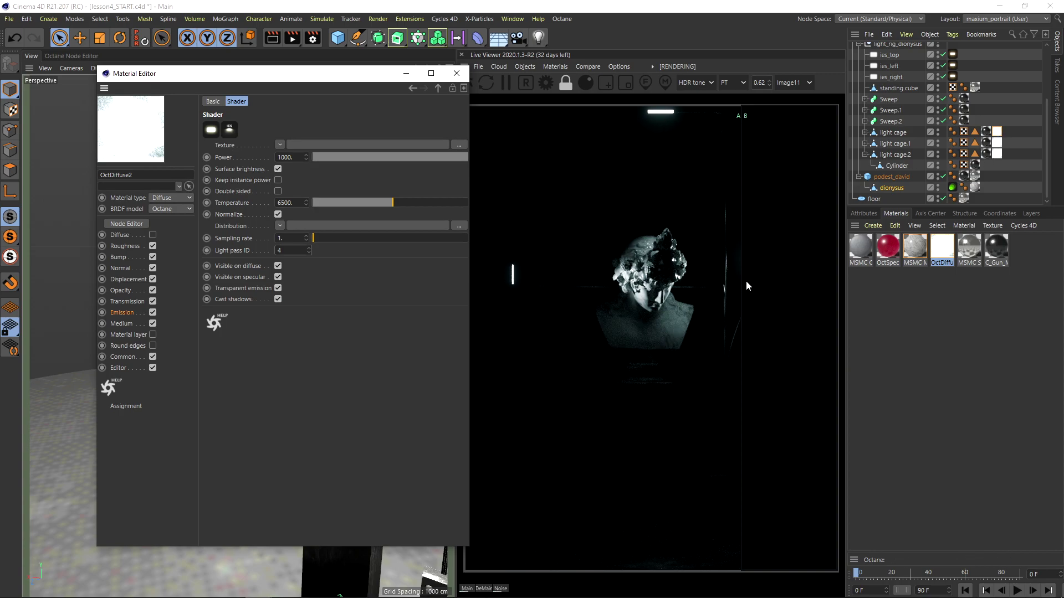
{"action": "left_click_drag", "start_coordinate": [747, 285], "coordinate": [847, 243]}
{"action": "left_click", "coordinate": [455, 73]}
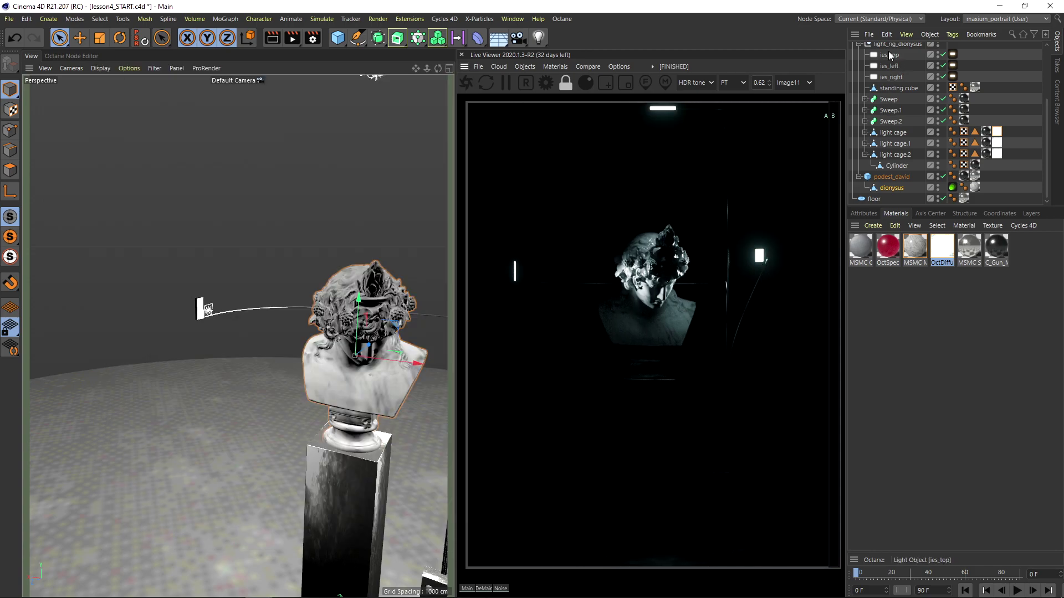